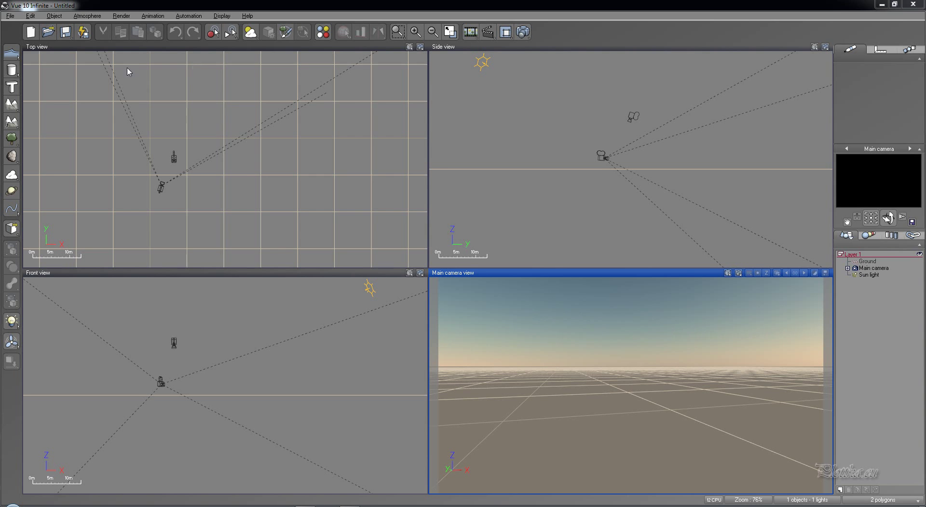
Lower the lighting quality boost in the Atmosphere Editor's light settings
left_click(88, 17)
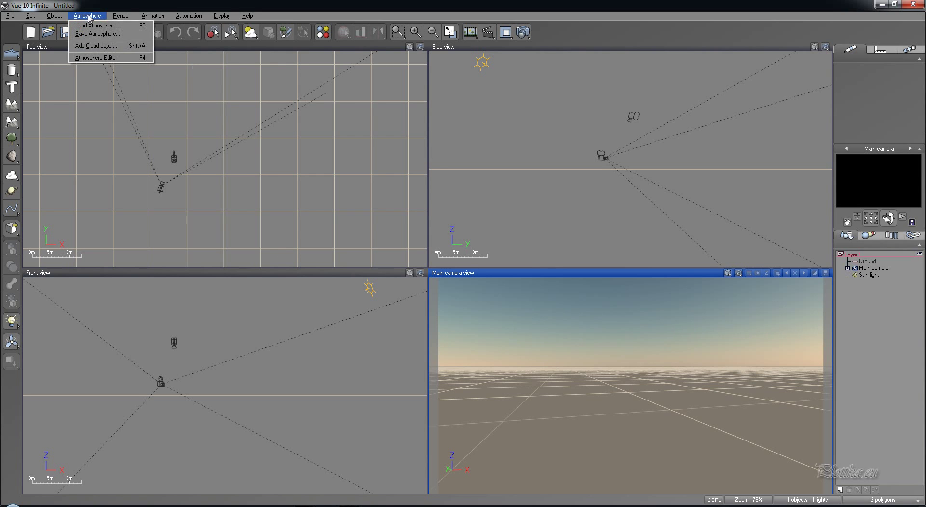
left_click(90, 59)
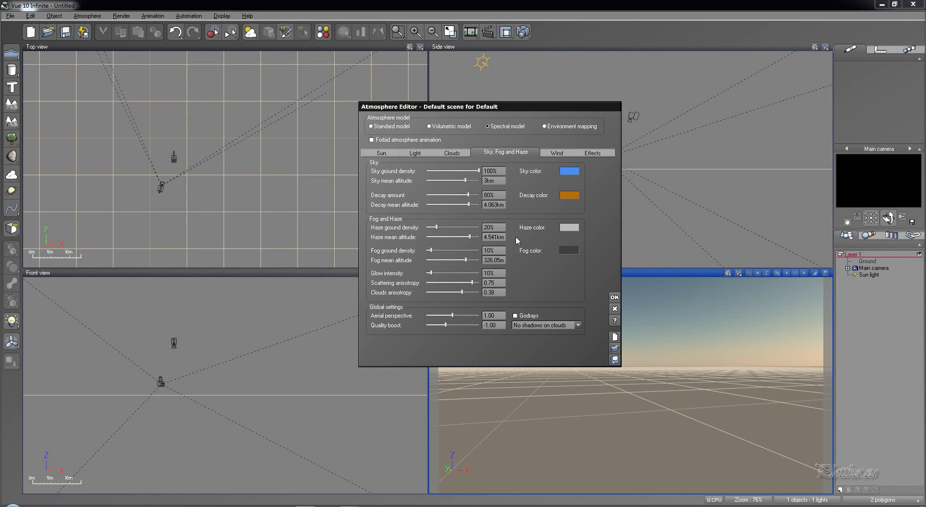
left_click(415, 153)
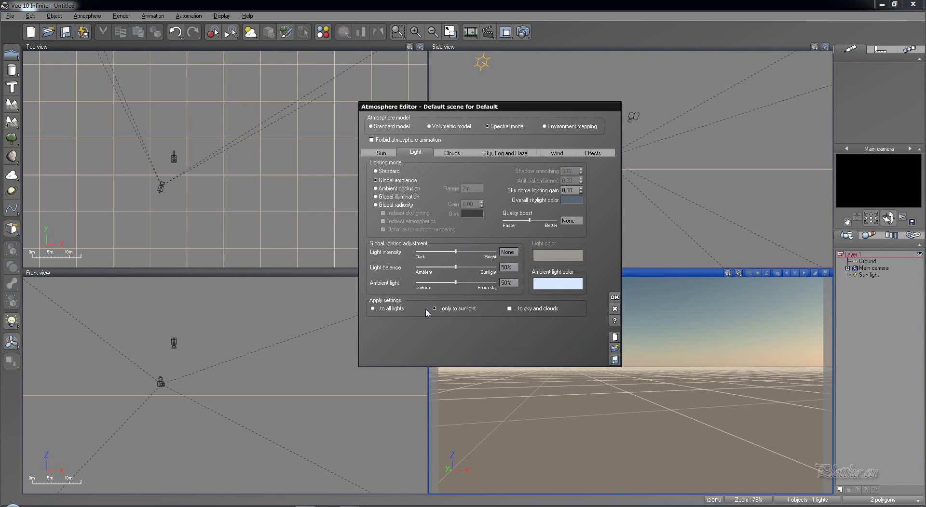
left_click(530, 220)
left_click_drag(531, 220, 524, 220)
Lower the global quality boost for sky, fog and haze, and accept the atmosphere settings
left_click(498, 153)
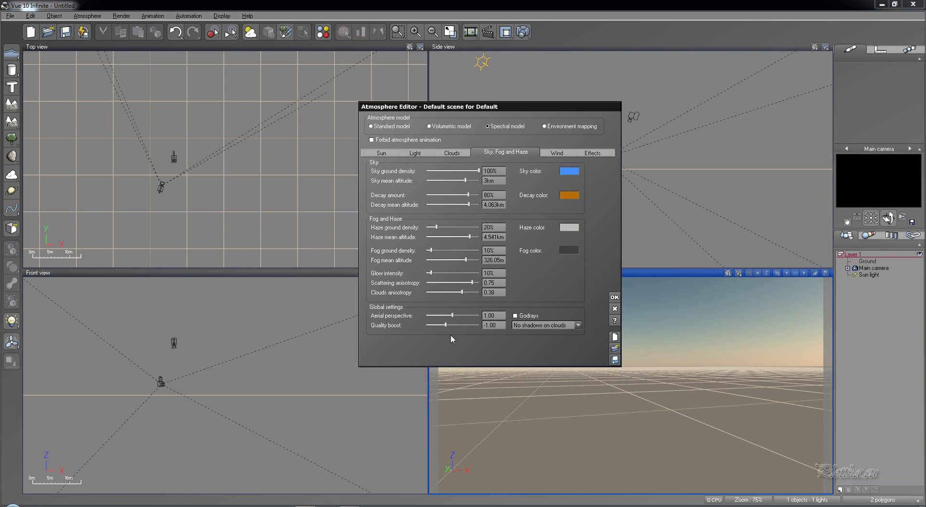
left_click_drag(445, 326, 437, 326)
left_click(614, 298)
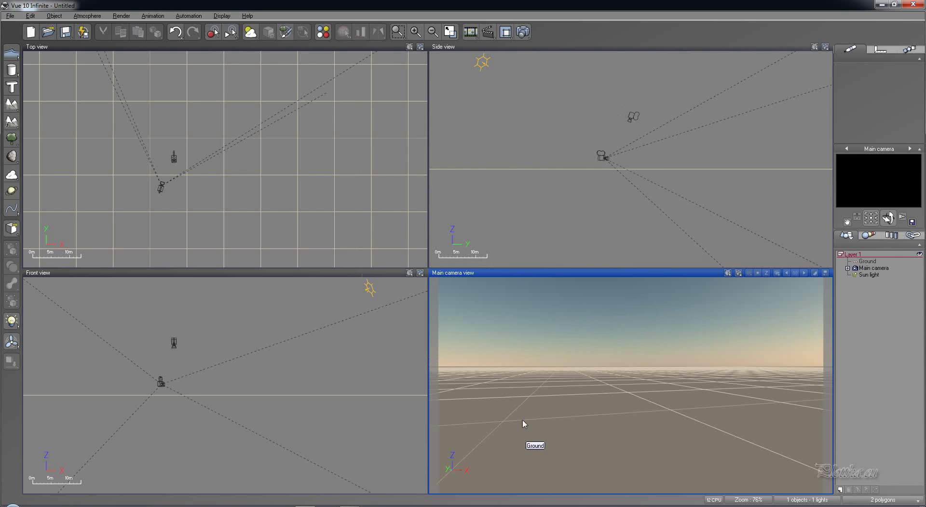
Add a heightfield terrain to the scene and open it in the Terrain Editor
left_click(13, 106)
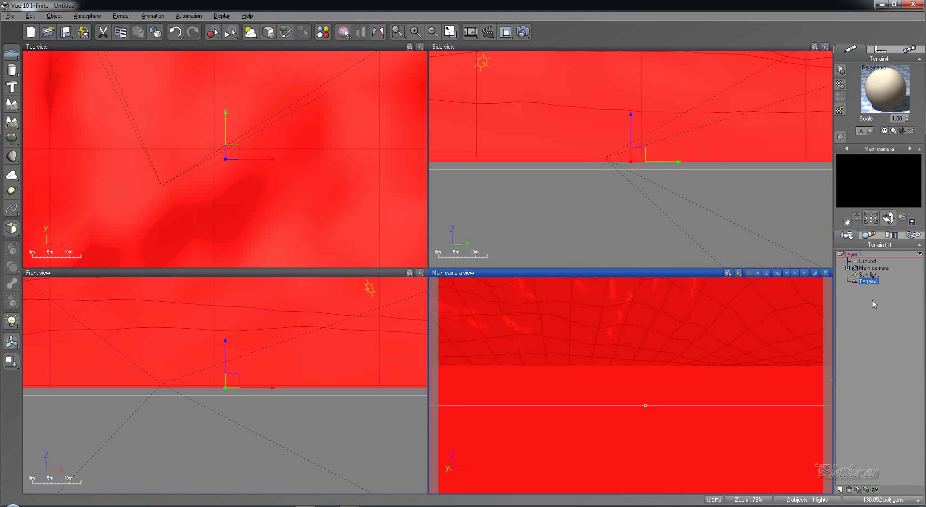
double_click(867, 282)
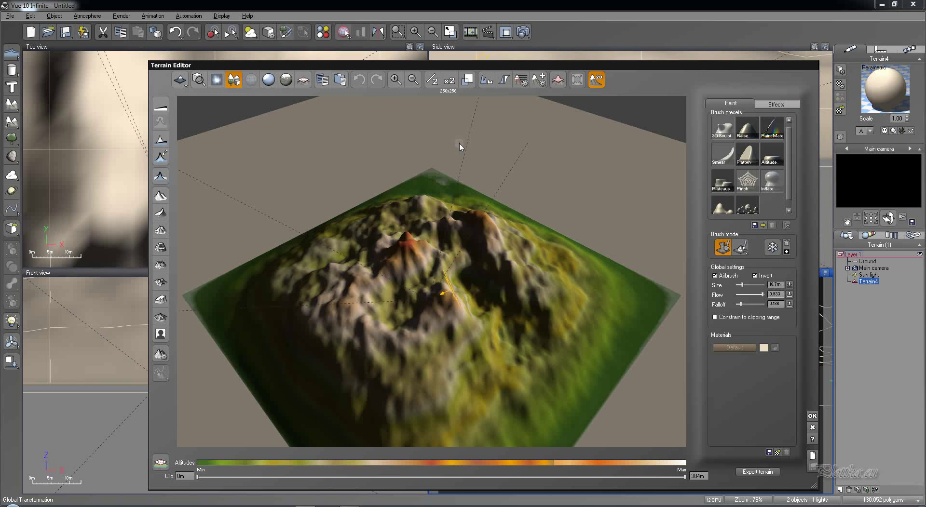
Resize the terrain to 8096 x 8096, resampling the altitudes to fit
left_click(467, 81)
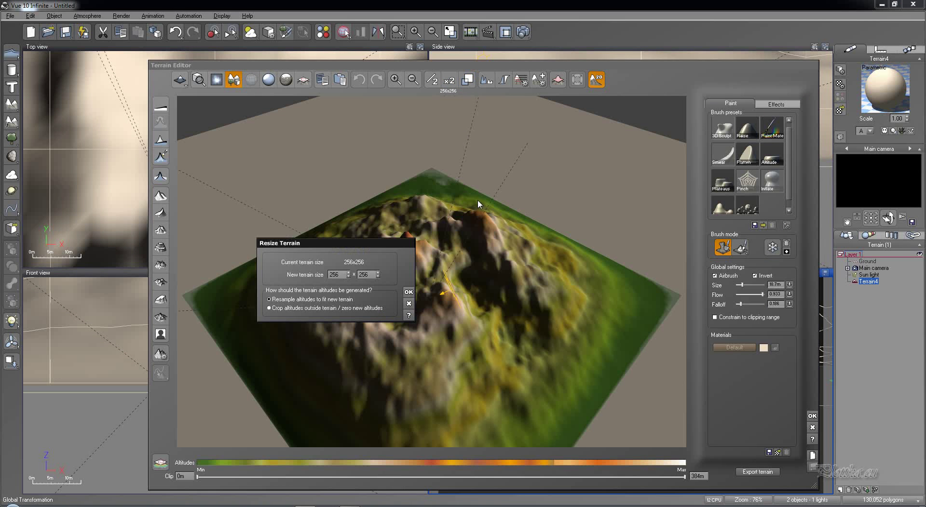
double_click(340, 274)
type("8192")
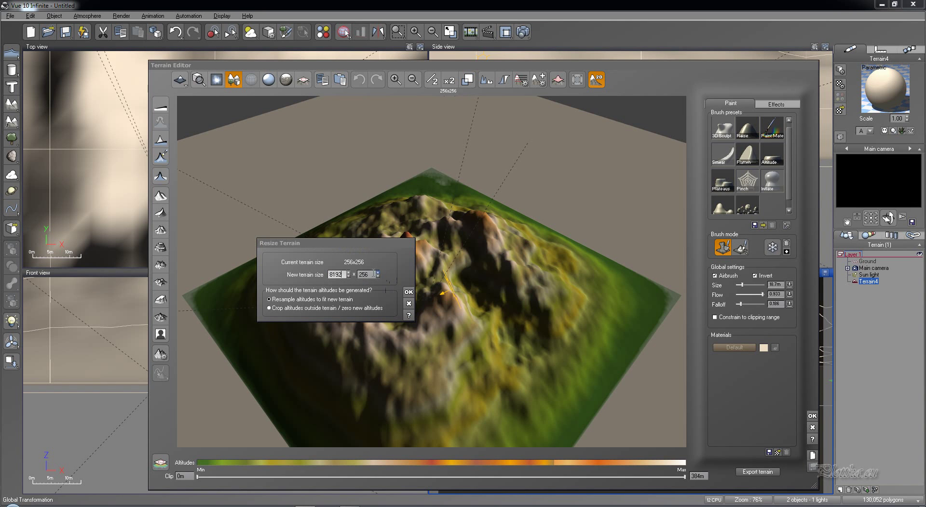
double_click(366, 274)
type("8192")
left_click(407, 293)
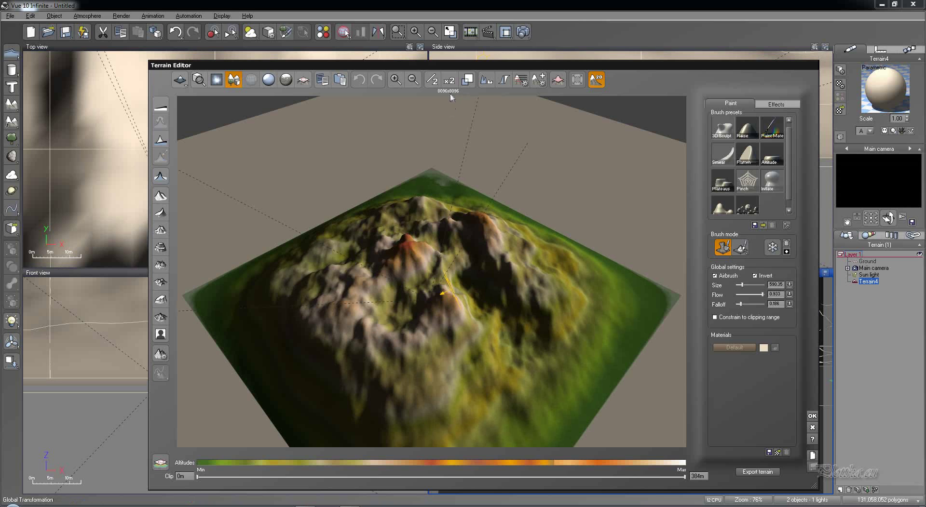
Resize the terrain to 4096 x 4096 with resampled altitudes, and double its resolution to 8192 x 8192
left_click(467, 80)
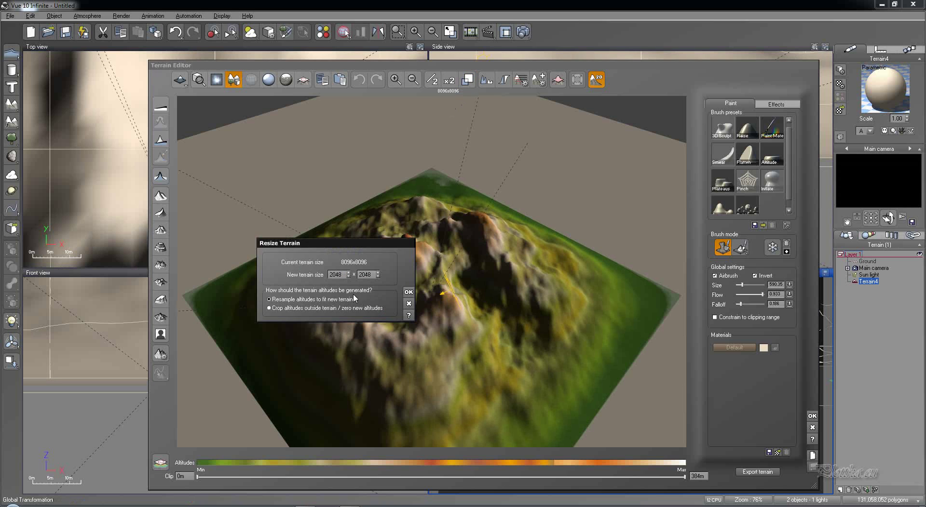
double_click(337, 275)
type("4096")
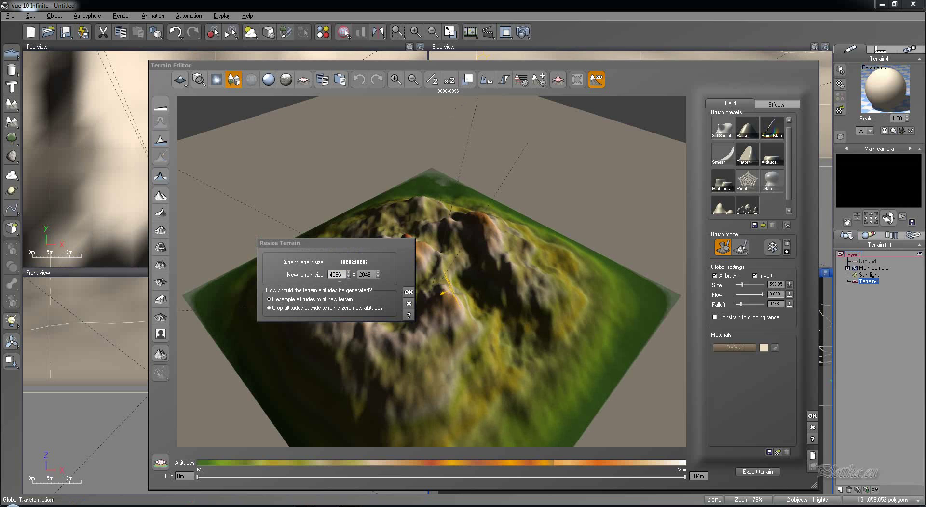
double_click(374, 275)
type("4096")
left_click(408, 292)
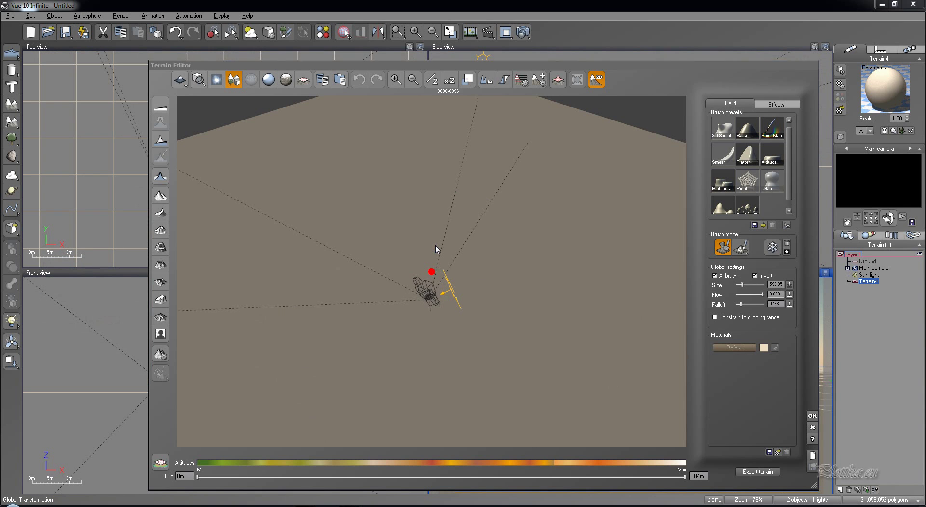
left_click(449, 80)
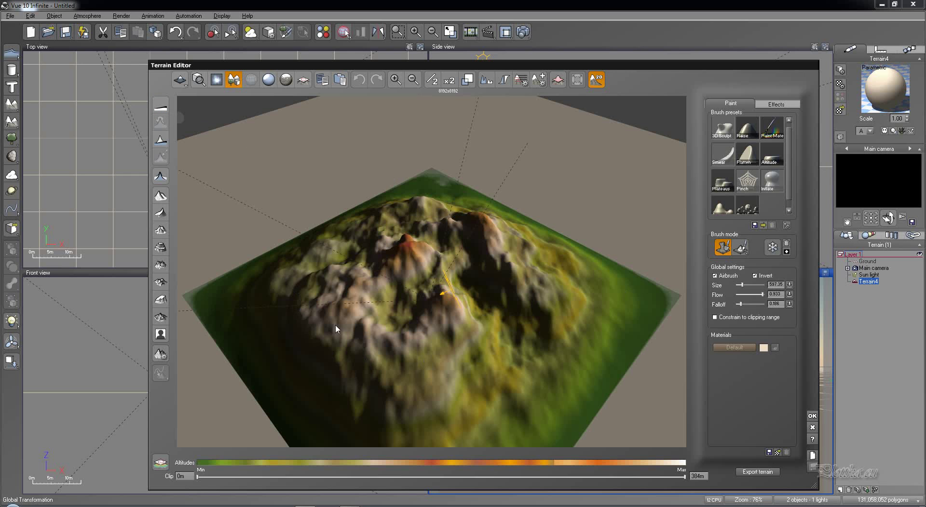
Reset the terrain to flat and import the picture canyon1height.tif from the maps folder as its height data
key("Delete")
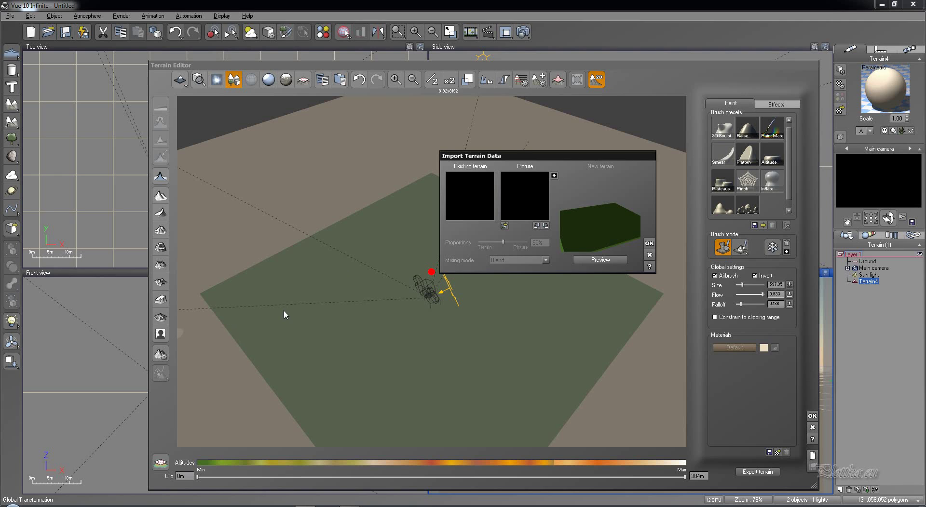
left_click(503, 226)
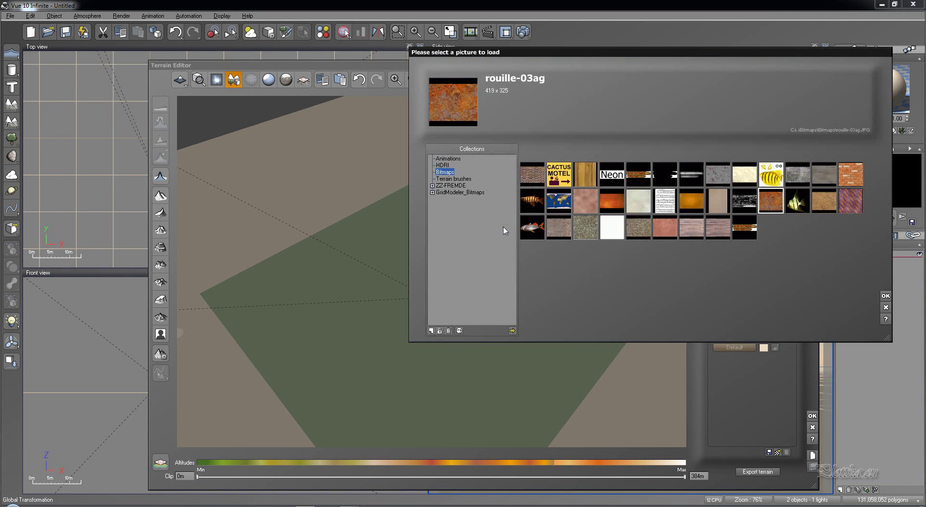
left_click(512, 331)
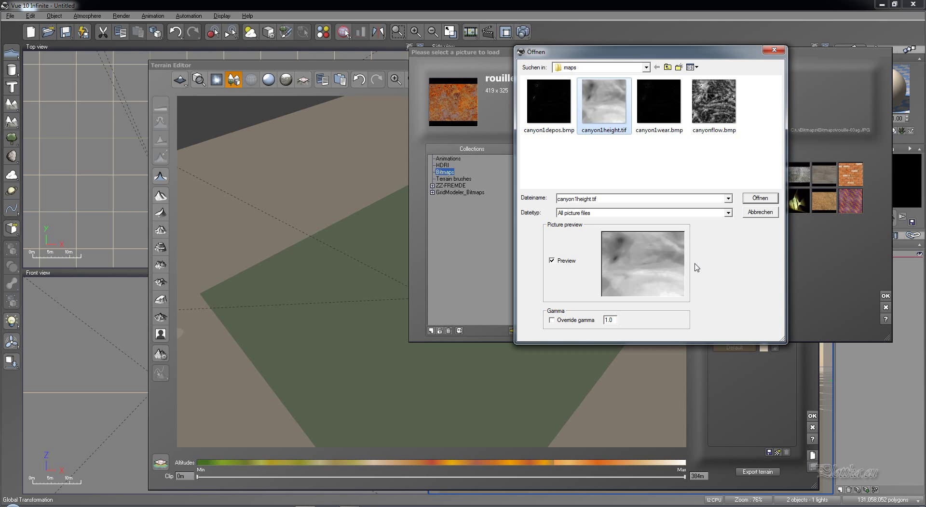
left_click(757, 203)
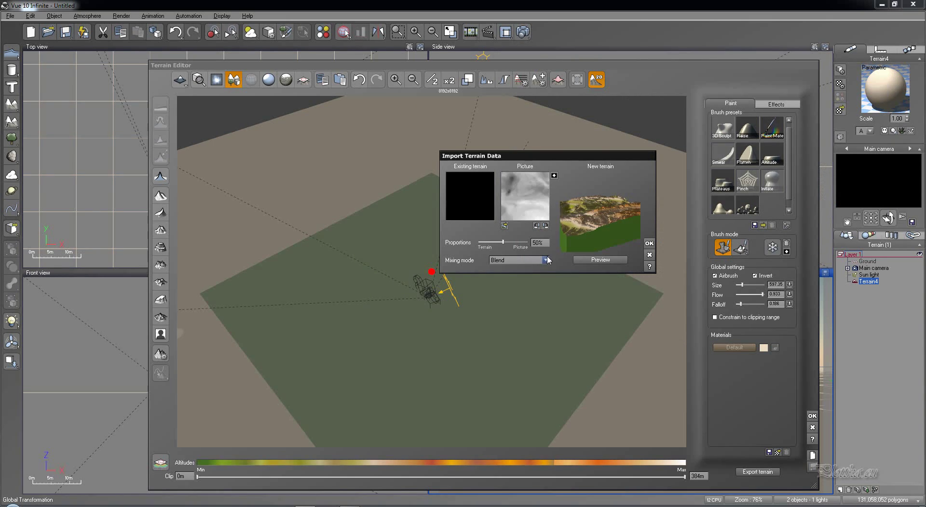
left_click(649, 243)
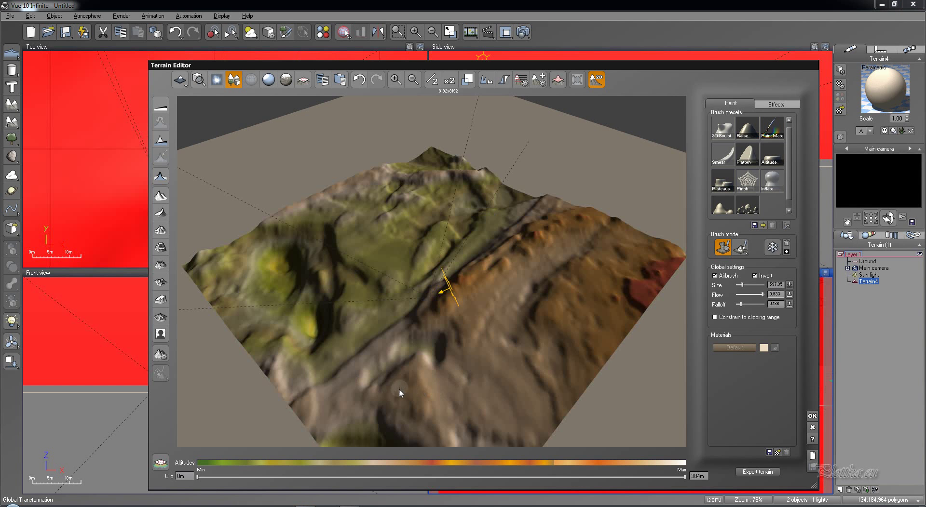
right_click_drag(400, 389, 598, 416)
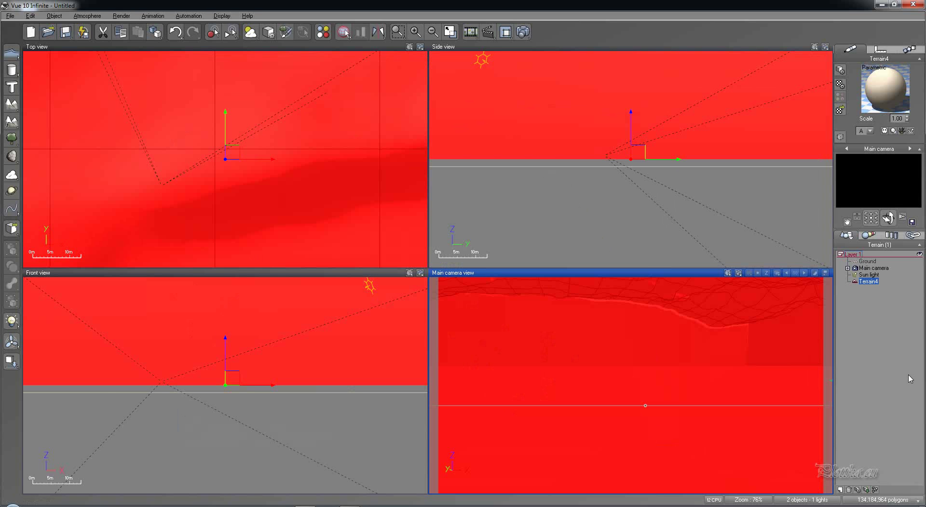
Raise the main camera above the terrain to a height of about 167 m and tilt it down toward the surface
left_click(874, 268)
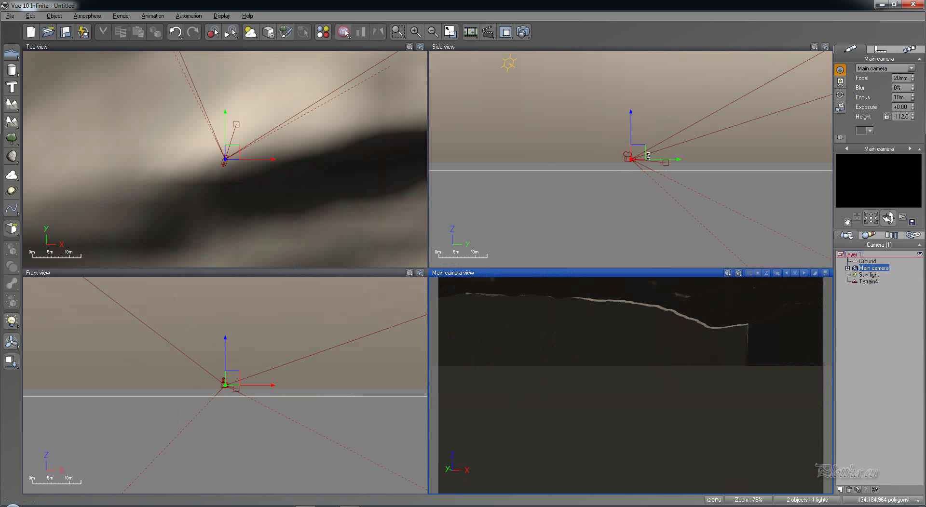
scroll(652, 145, "down", 10)
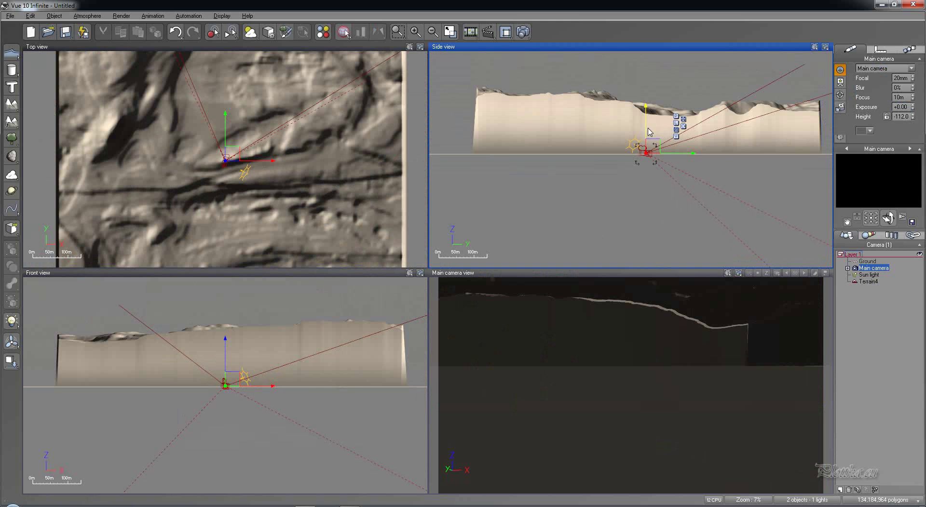
left_click_drag(649, 132, 669, 87)
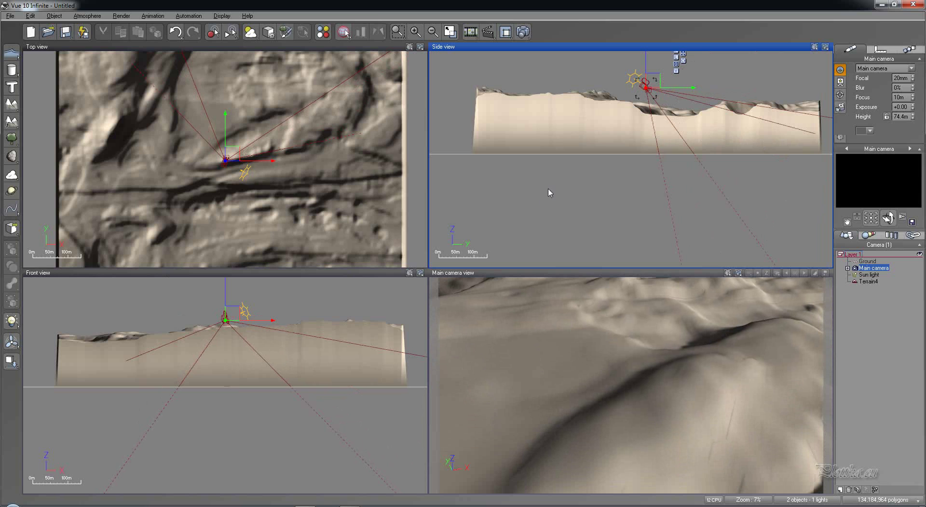
right_click_drag(547, 193, 527, 223)
scroll(560, 208, "down", 2)
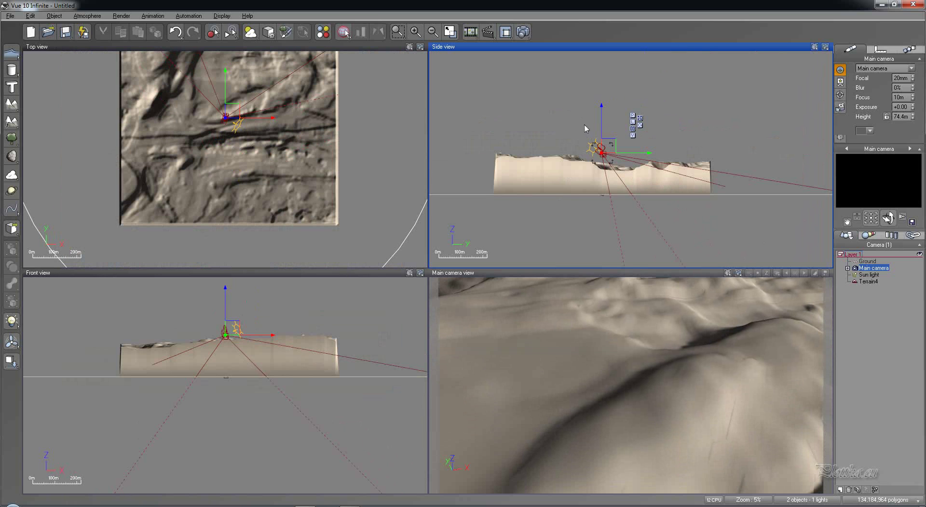
left_click_drag(601, 124, 601, 108)
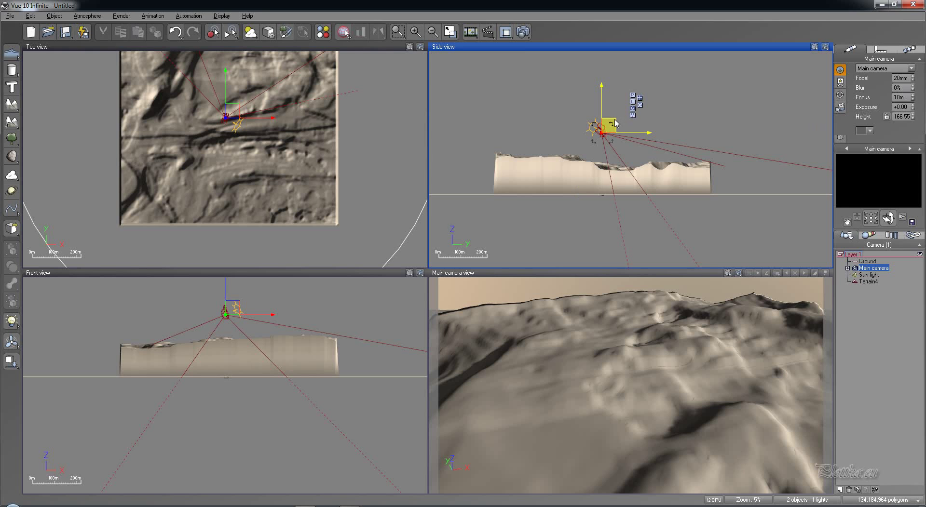
left_click_drag(620, 146, 607, 157)
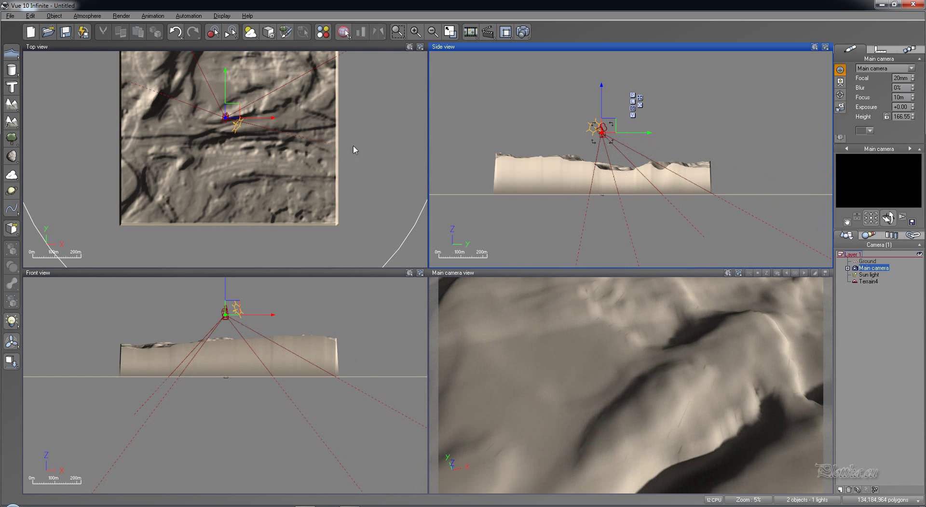
Move the main camera to the terrain's negative-X edge and aim it across the terrain over the dark canyon hollows
scroll(368, 130, "down", 4)
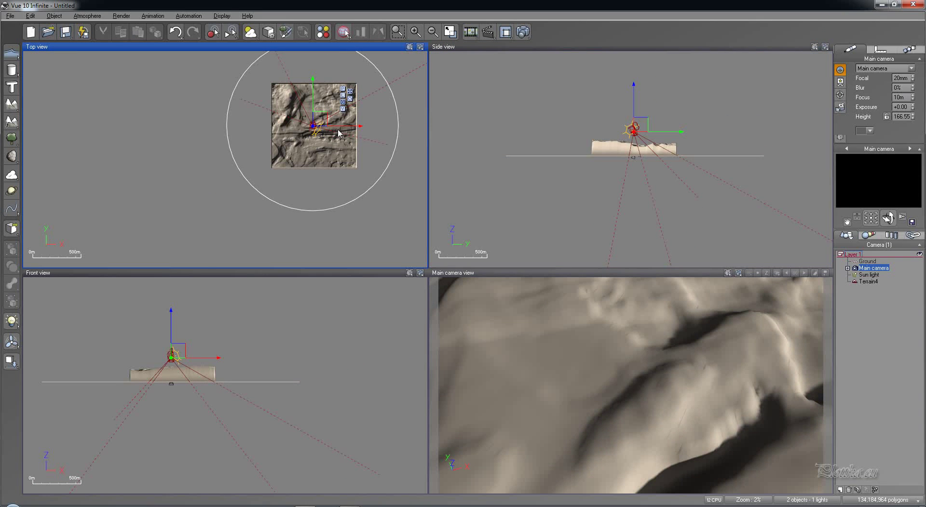
left_click_drag(341, 130, 317, 132)
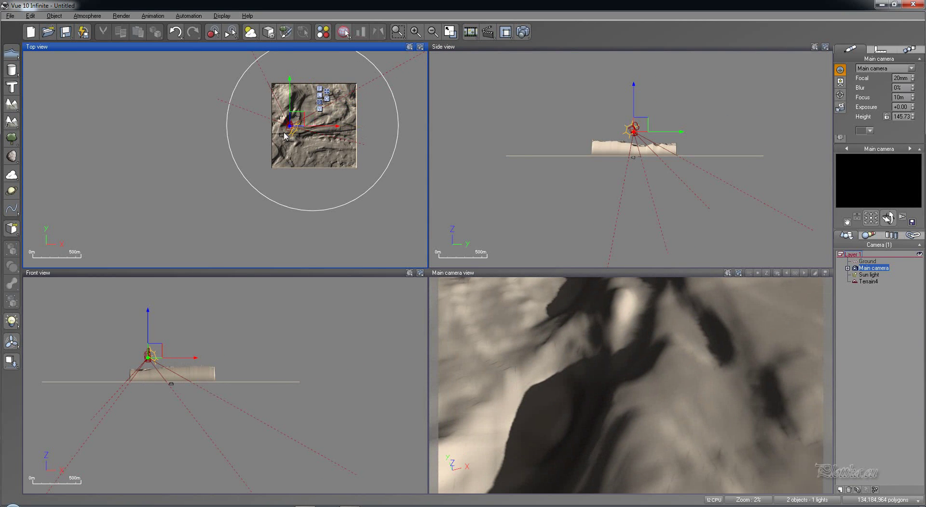
left_click_drag(278, 143, 291, 156)
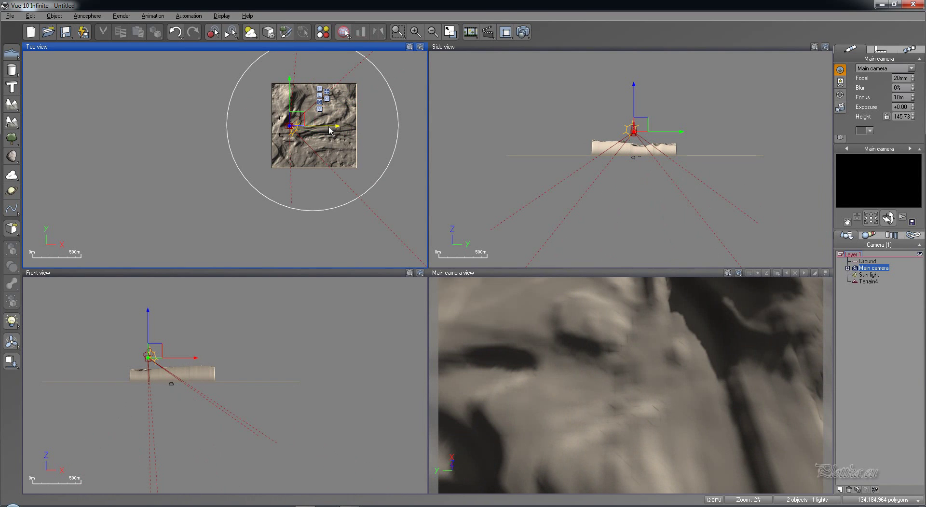
left_click_drag(328, 130, 313, 129)
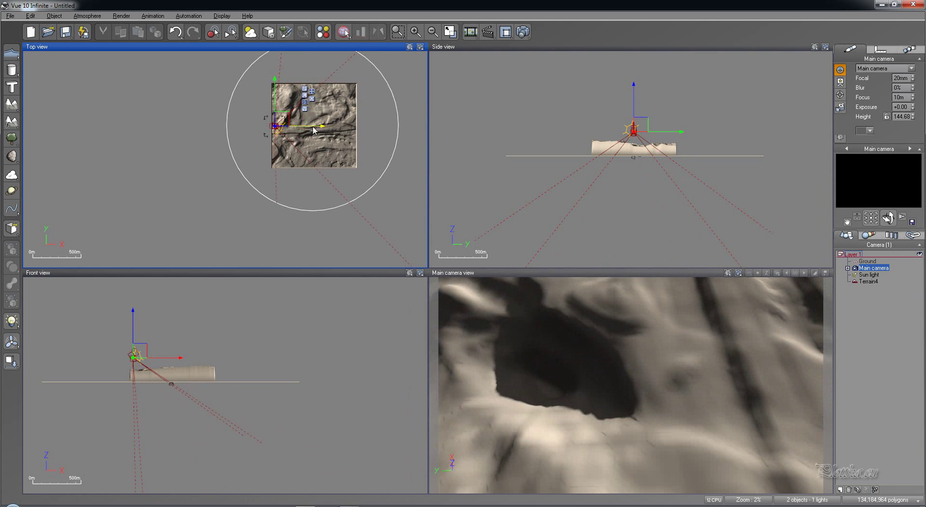
left_click_drag(278, 103, 278, 93)
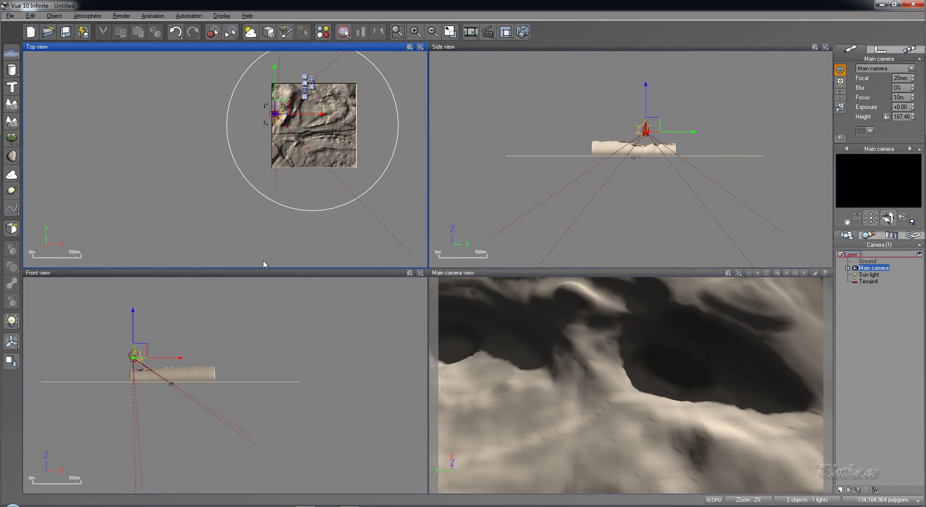
left_click_drag(147, 340, 147, 339)
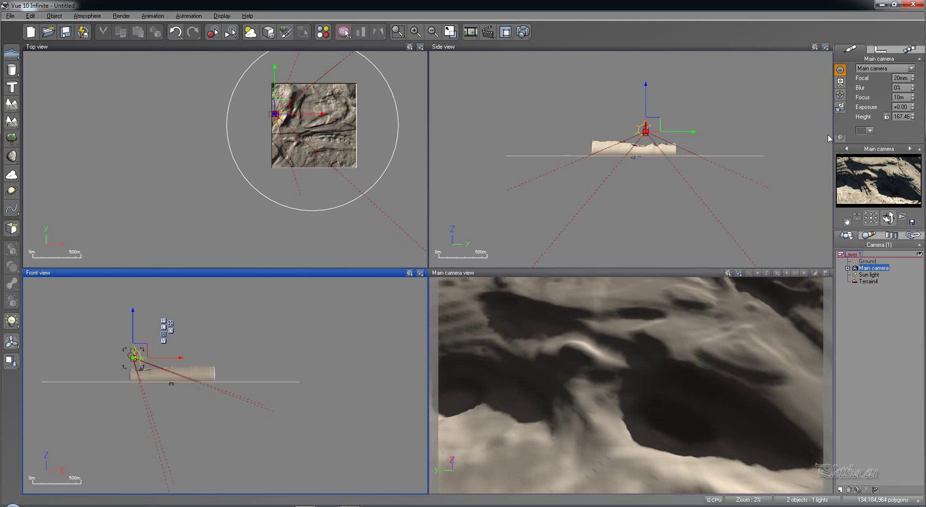
Render the main camera view to check the canyon terrain, and close the finished render
key("F9")
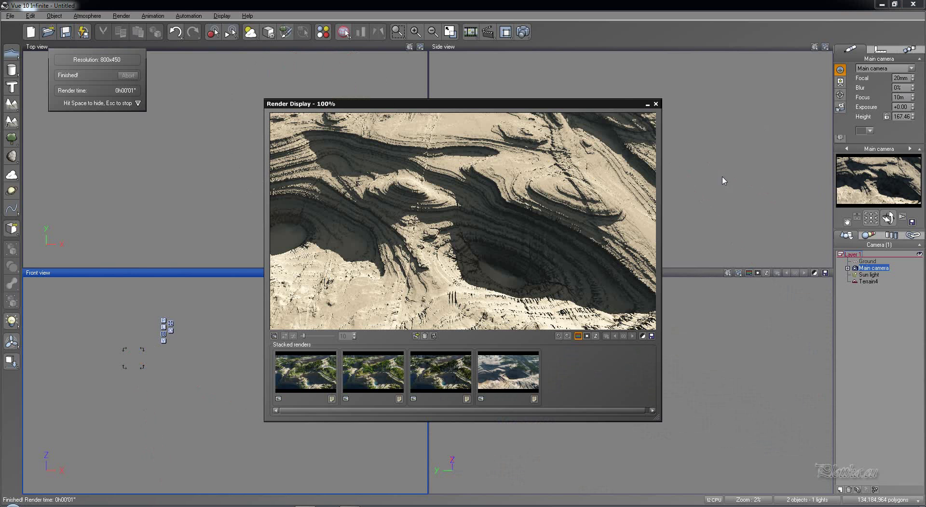
left_click(655, 103)
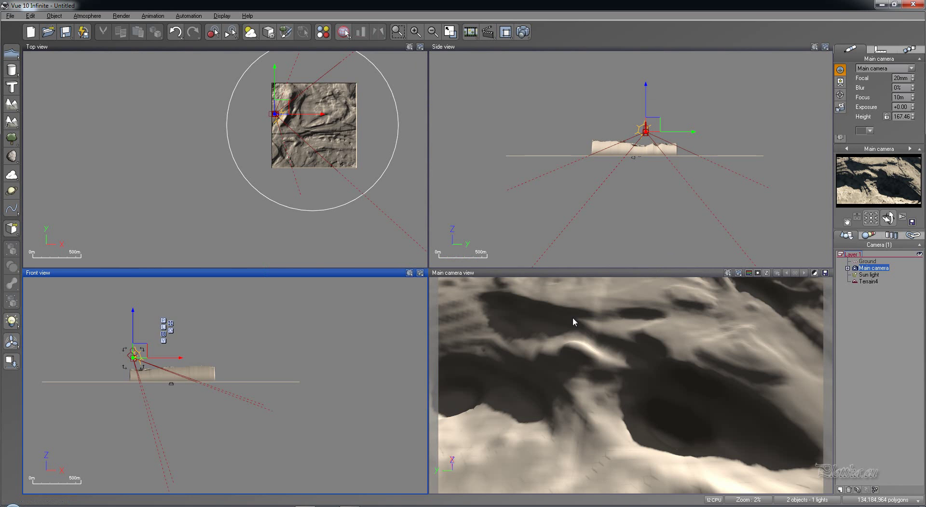
Open the terrain's material for editing, convert it to a mixed material and refresh the camera preview
left_click(866, 282)
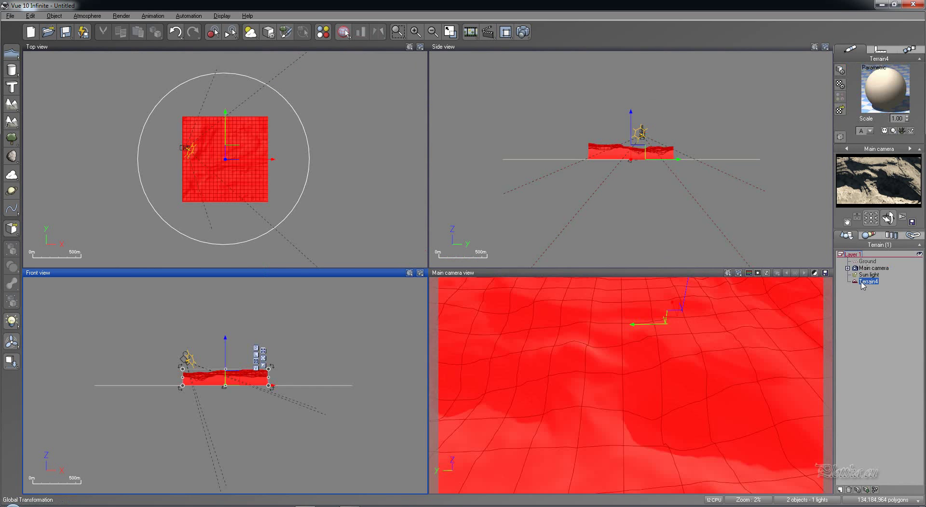
double_click(878, 104)
left_click_drag(464, 89, 581, 128)
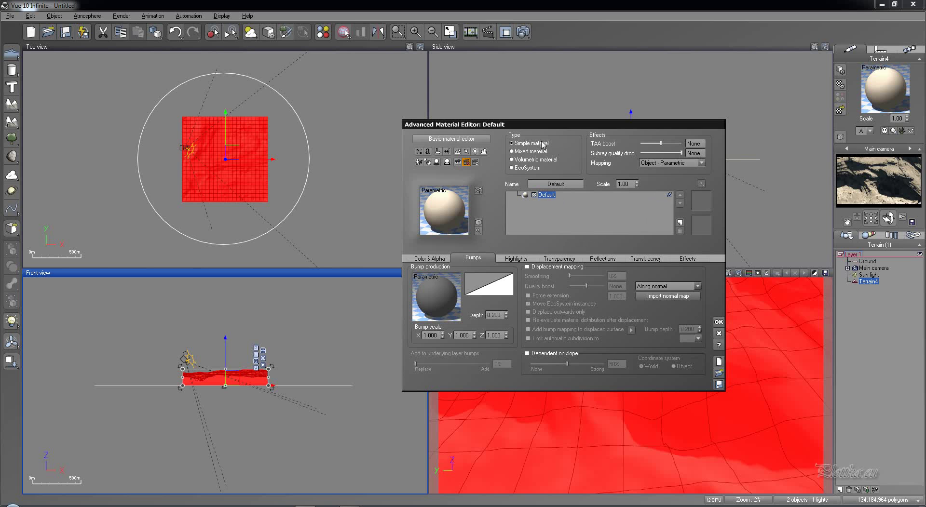
left_click(527, 154)
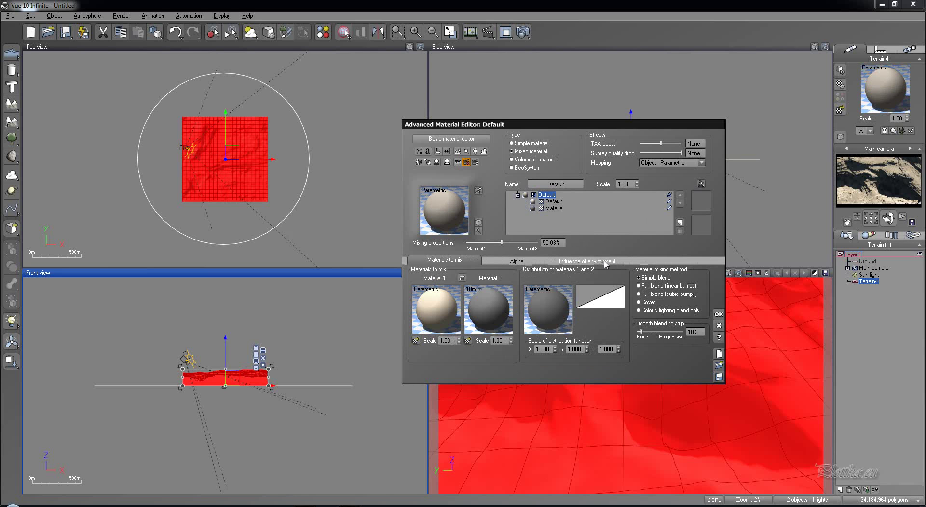
left_click(883, 199)
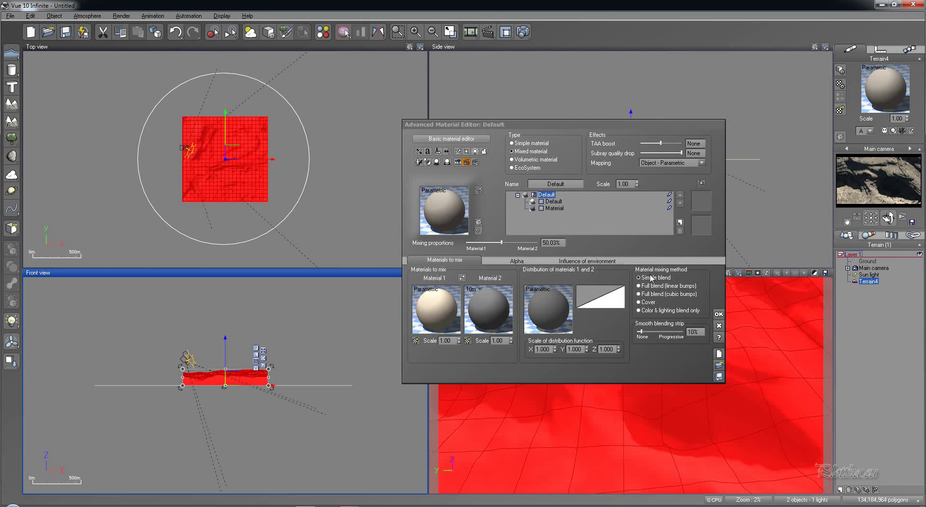
Add a Projected Texture Map node to the mixed material's distribution function and connect its grayscale output to the Distribution output
right_click(540, 307)
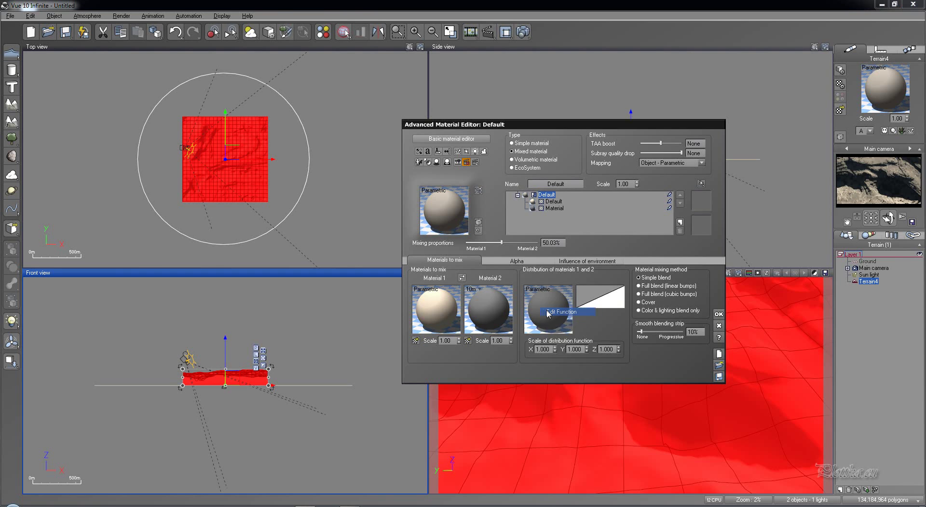
left_click(554, 312)
left_click(406, 219)
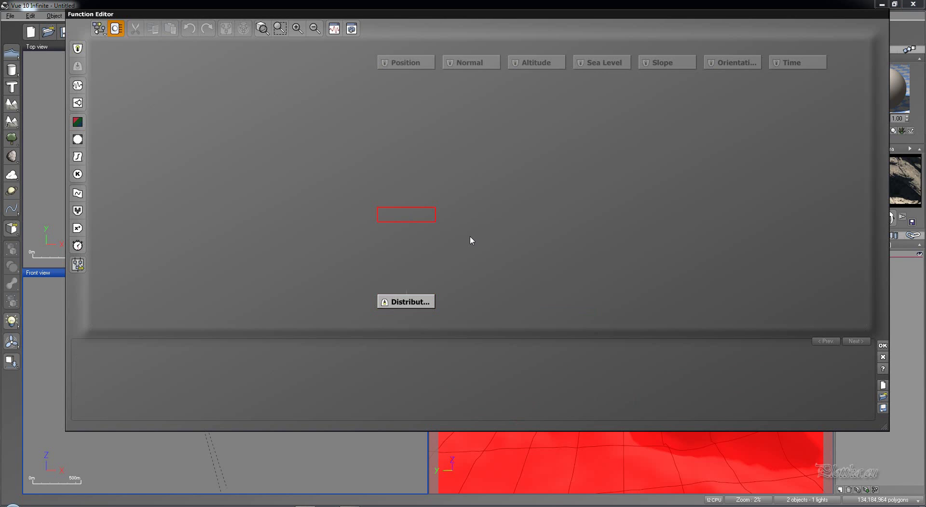
left_click(77, 140)
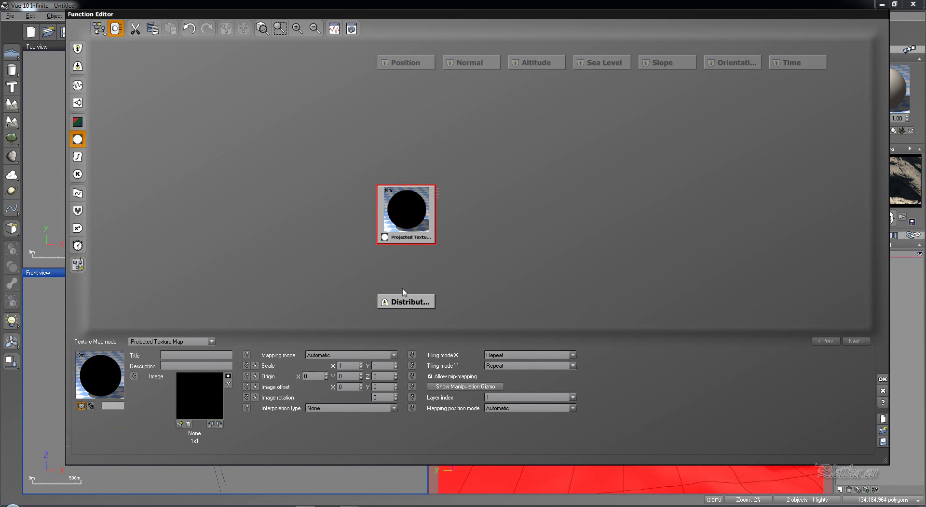
left_click_drag(406, 295, 414, 242)
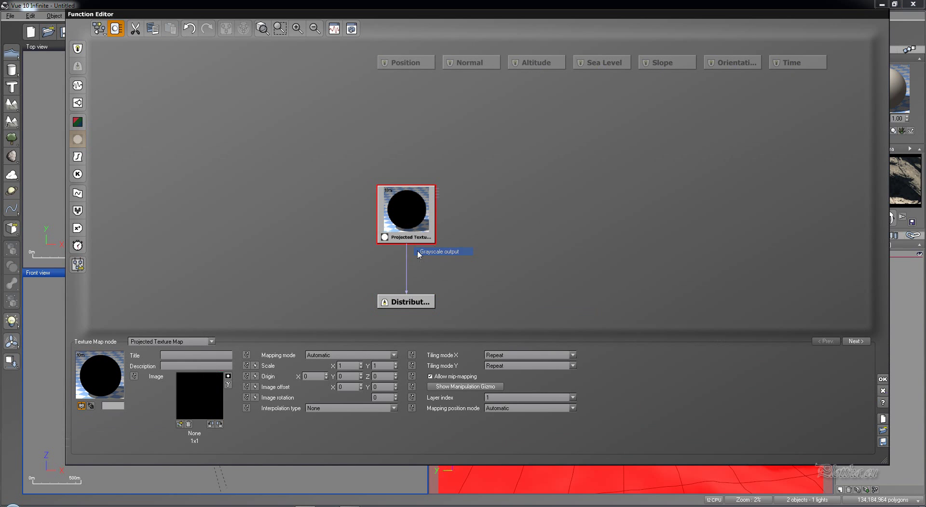
left_click(424, 253)
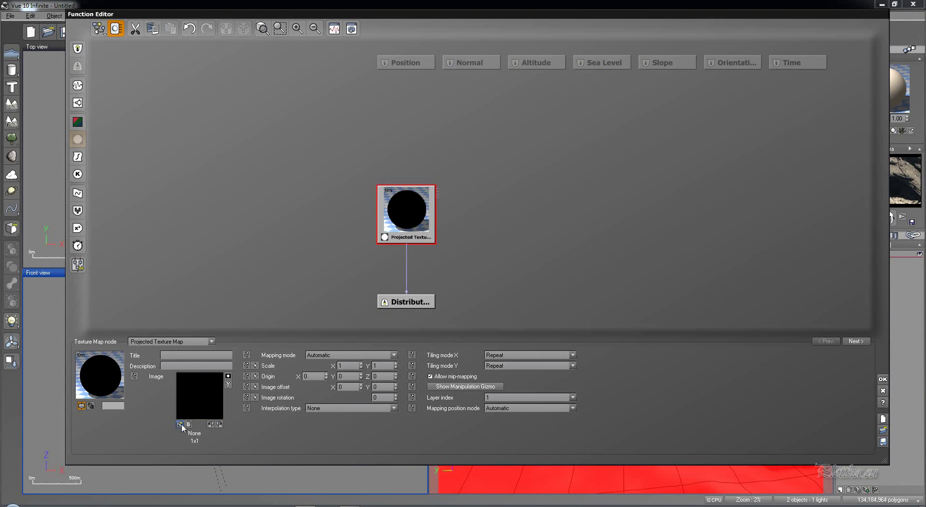
Load canyon1height.tif from the maps folder into the texture map node and accept the distribution function
left_click(180, 425)
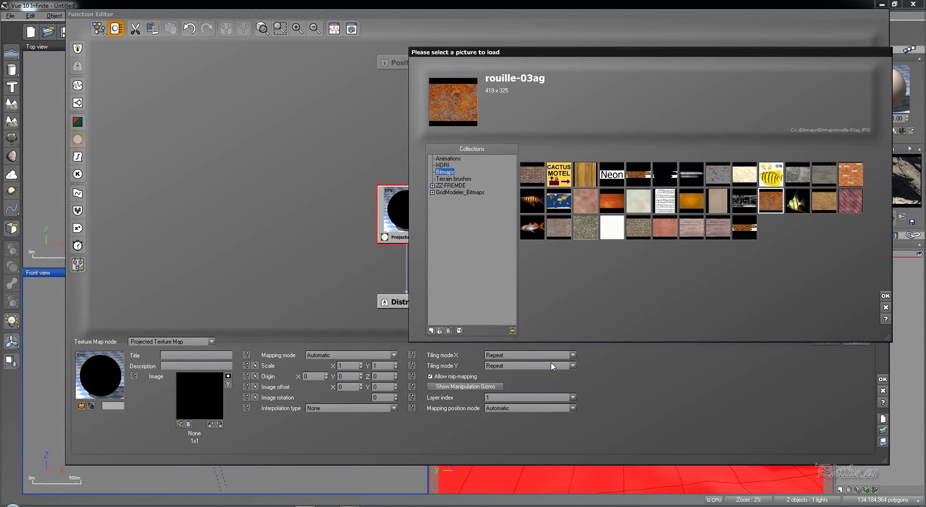
left_click(511, 332)
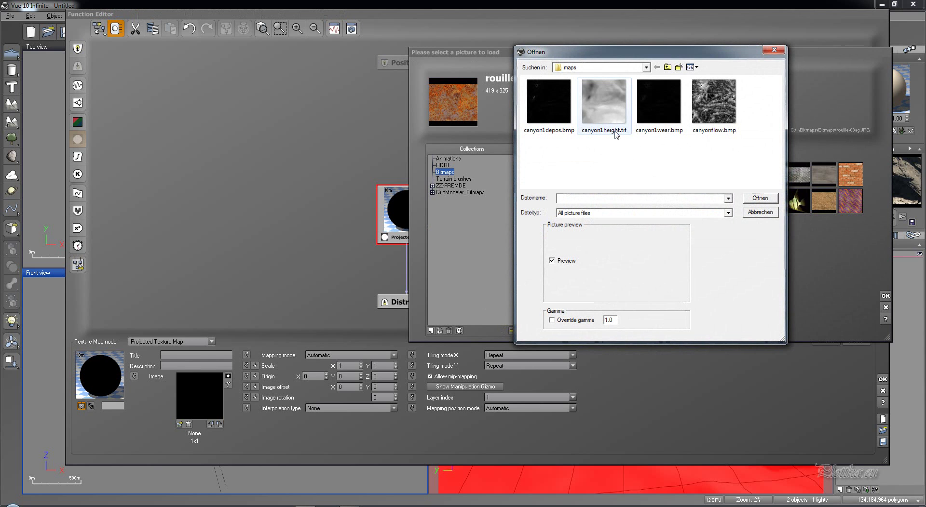
double_click(606, 107)
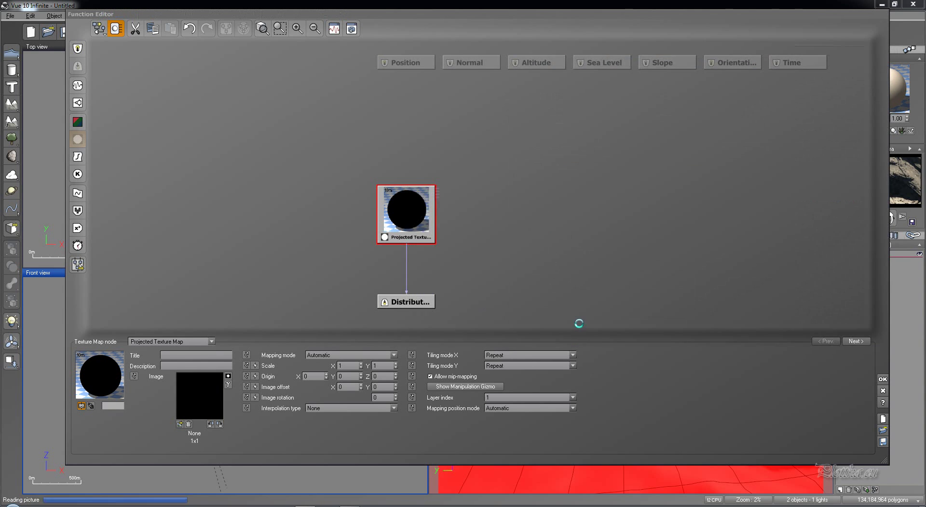
left_click(882, 379)
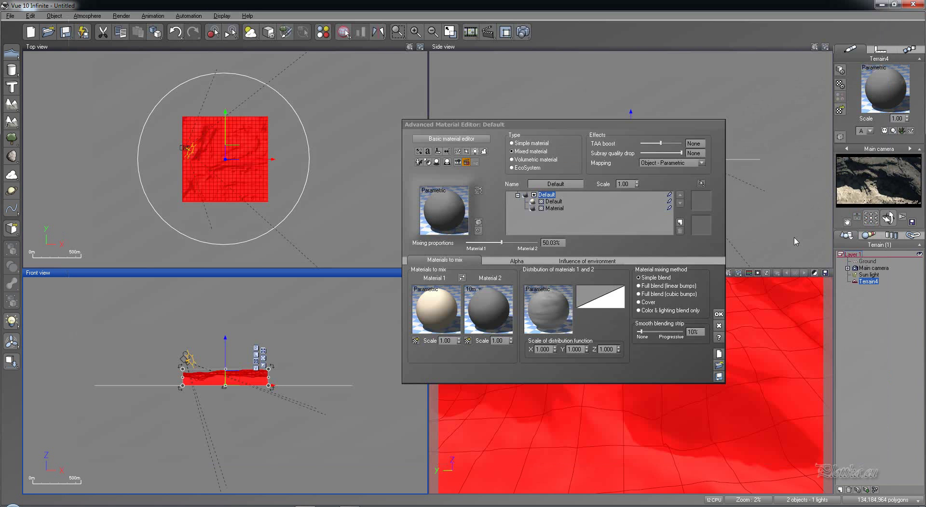
Color the second submaterial, Material, blue and the first submaterial, Default, bright red
left_click(670, 209)
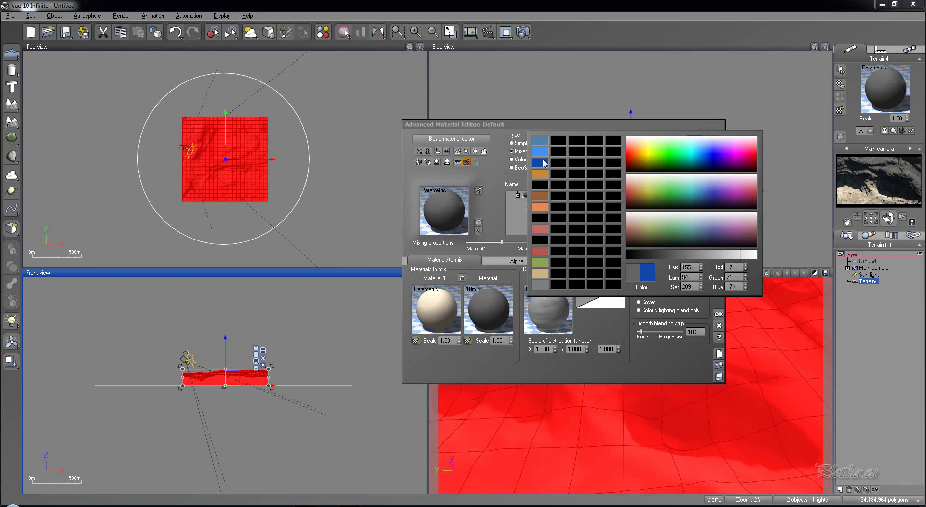
left_click(719, 188)
left_click(670, 208)
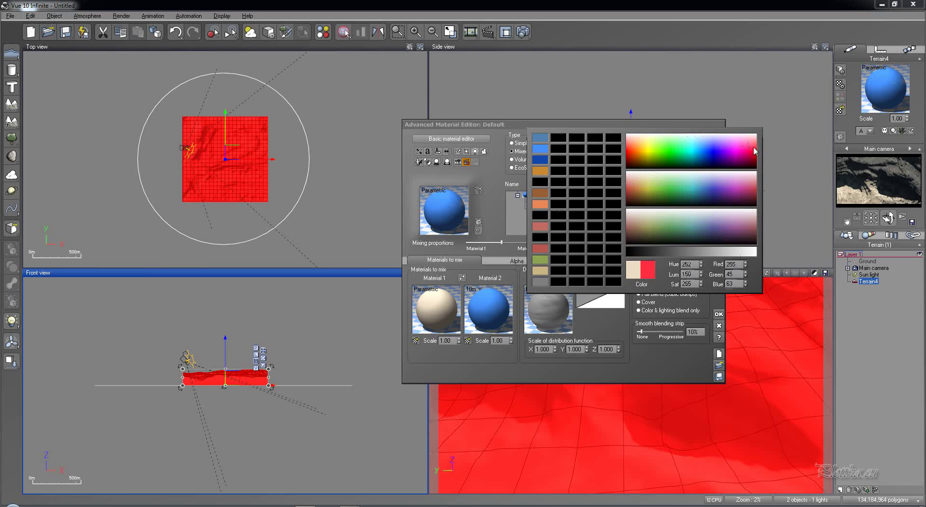
left_click(756, 152)
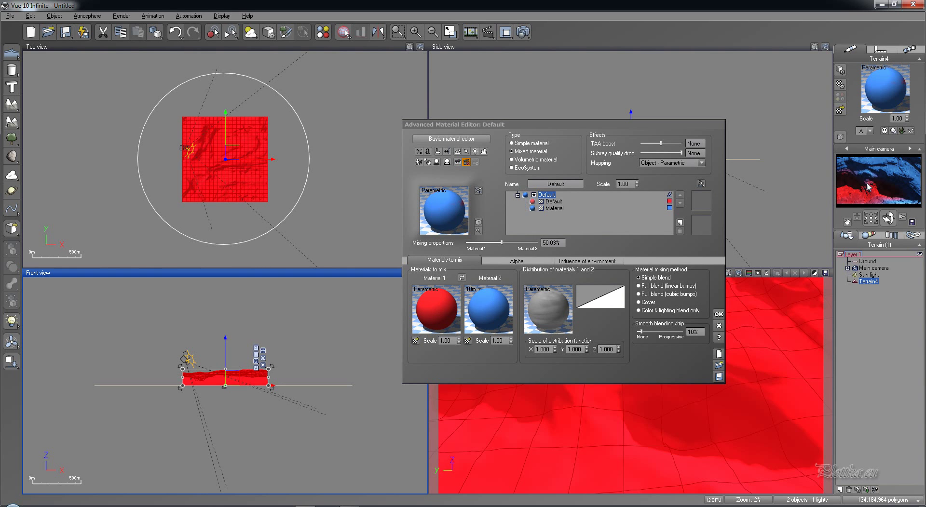
Replace the distribution function's texture image with canyonflow.bmp, accept the function and refresh the camera preview
right_click(559, 311)
left_click(575, 317)
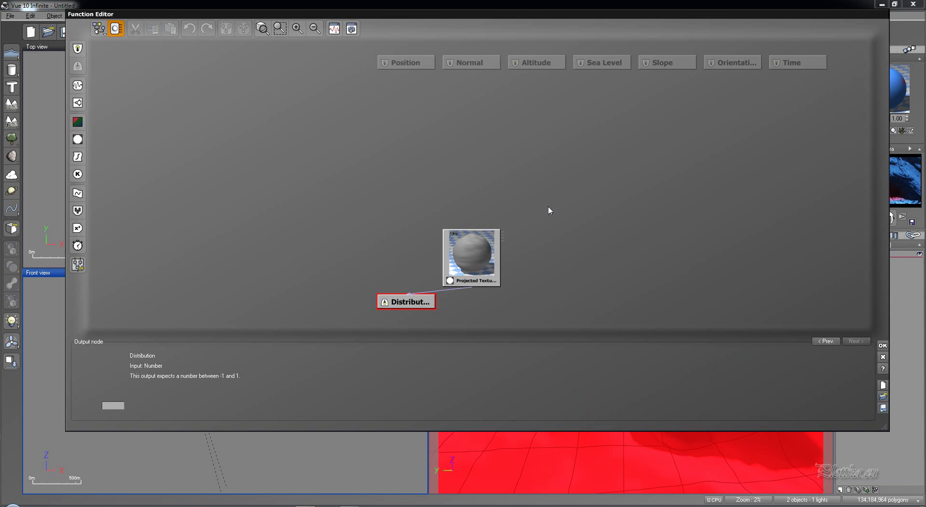
left_click(456, 250)
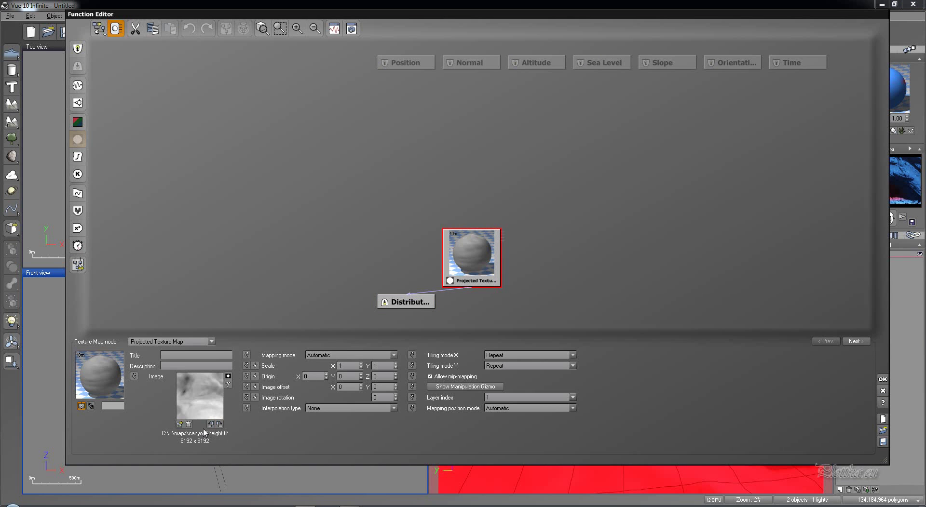
left_click(179, 425)
left_click(513, 330)
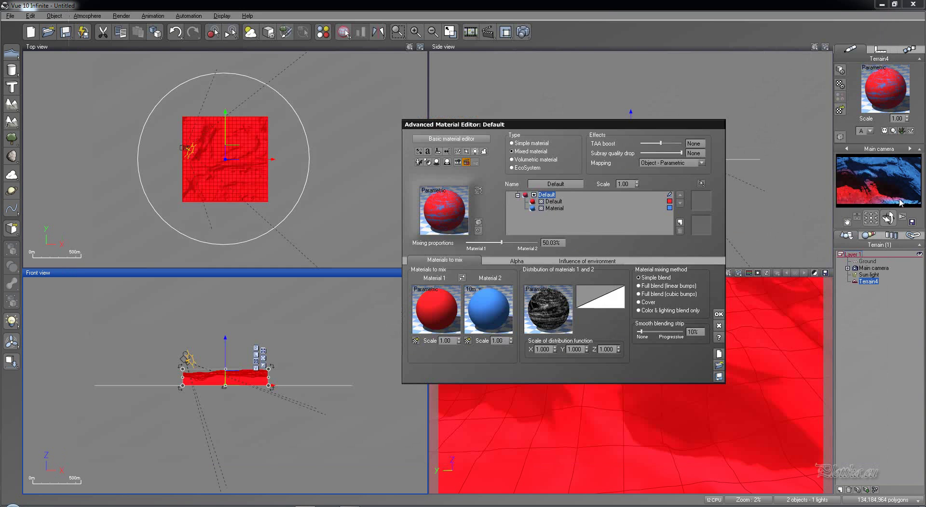
left_click(900, 203)
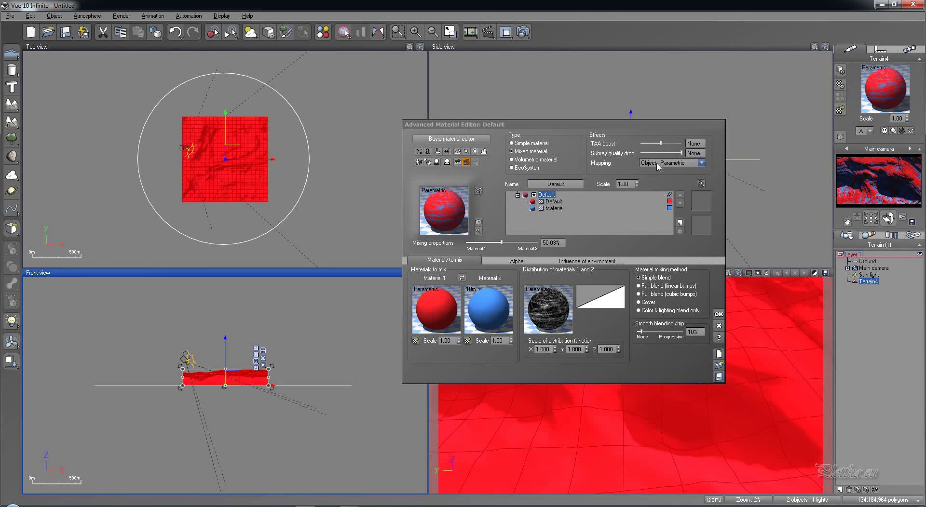
left_click(556, 209)
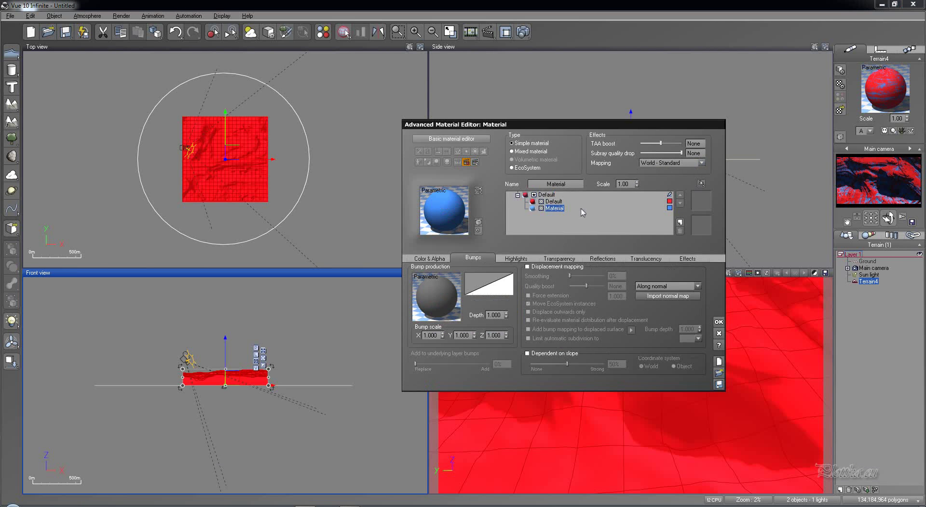
left_click(678, 165)
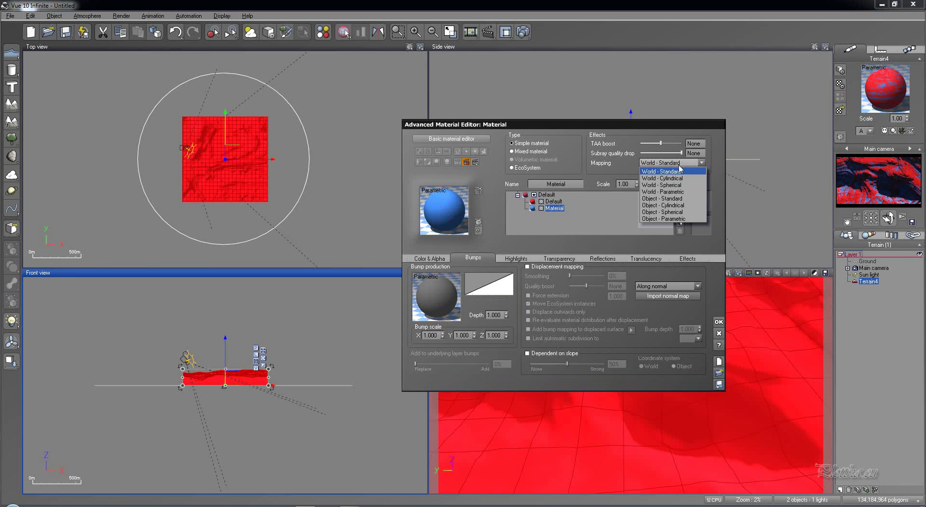
left_click(677, 228)
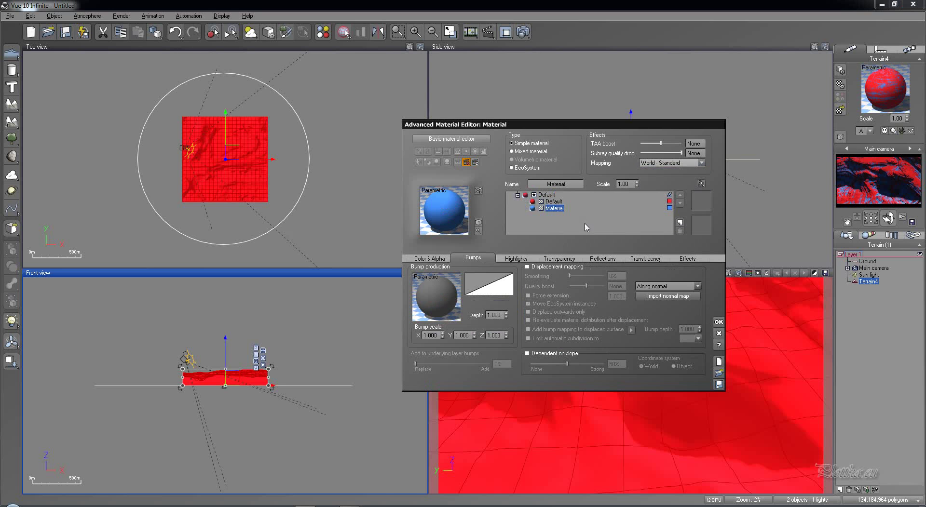
Render the main camera view to check the red and blue material distribution, and close the finished render
left_click(890, 189)
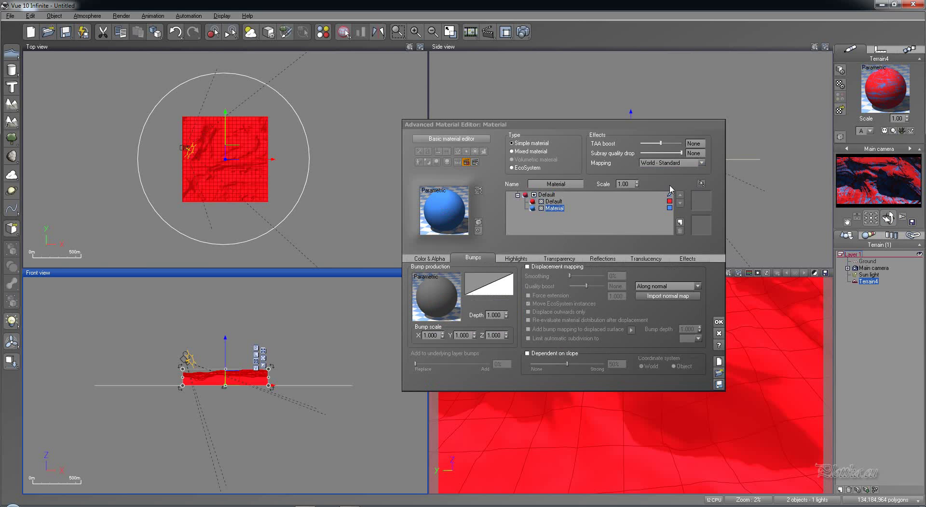
key("ctrl+F9")
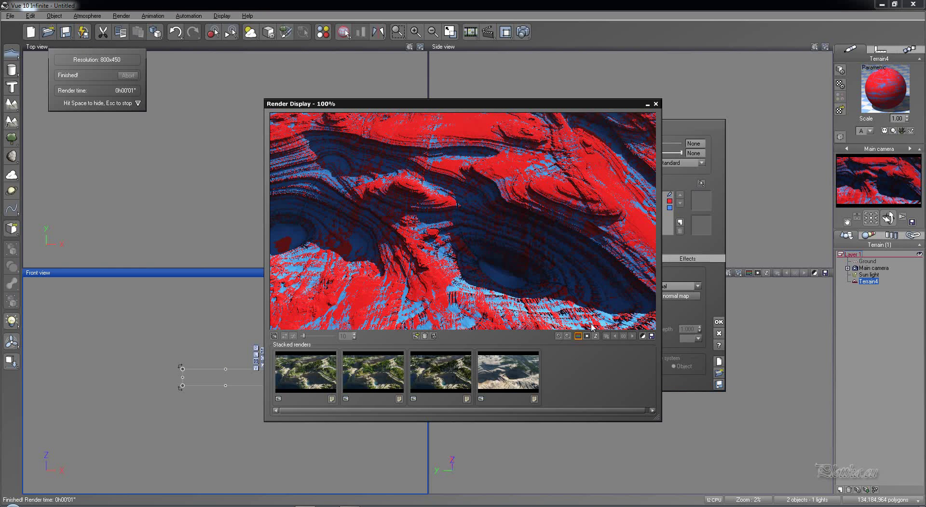
left_click(656, 104)
Rename the red submaterial Oben and the blue submaterial Unten
double_click(571, 184)
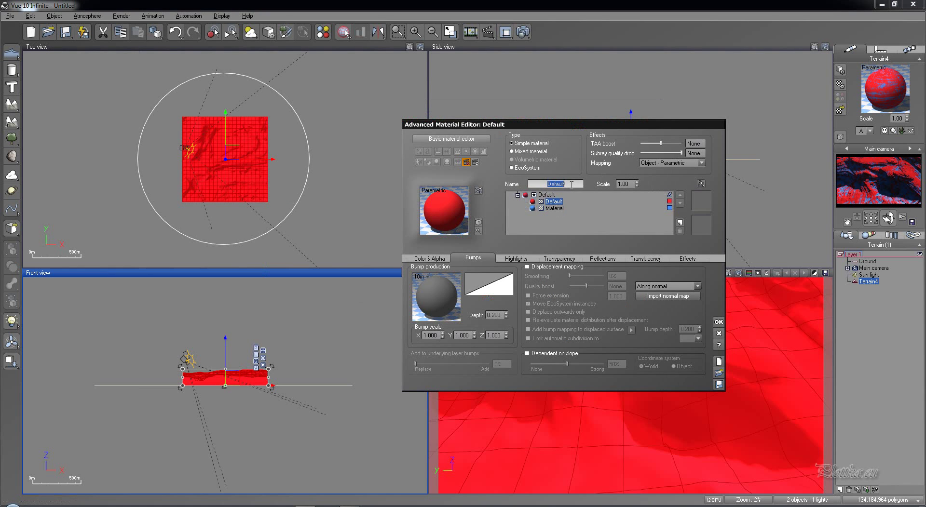
type("Oben")
left_click(554, 208)
double_click(571, 184)
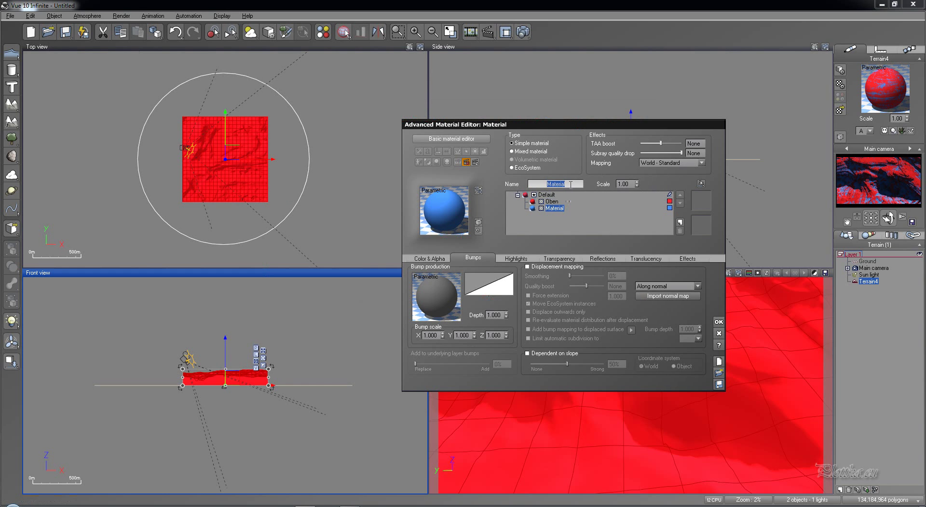
type("Unten")
Try making the mixed material's distribution depend on slope, altitude and orientation, with material 2 appearing at low altitudes
left_click(548, 195)
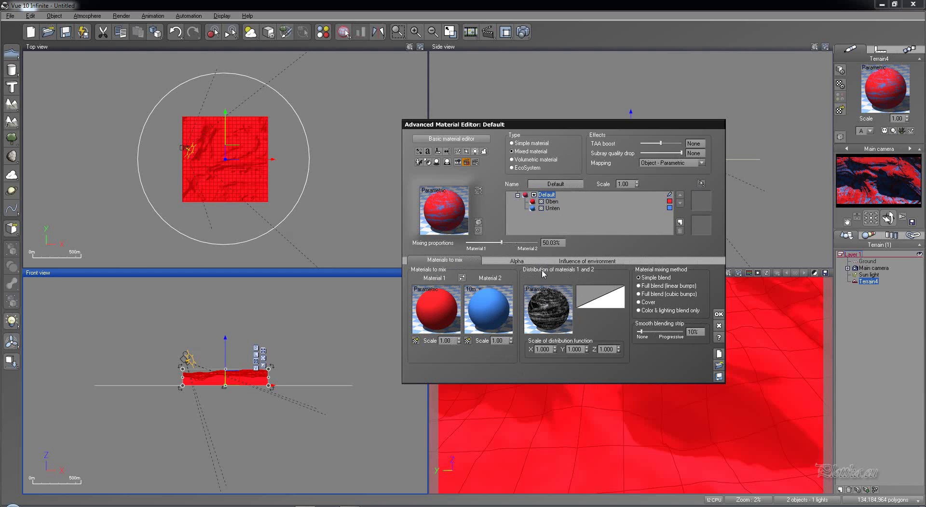
left_click(587, 261)
left_click(410, 269)
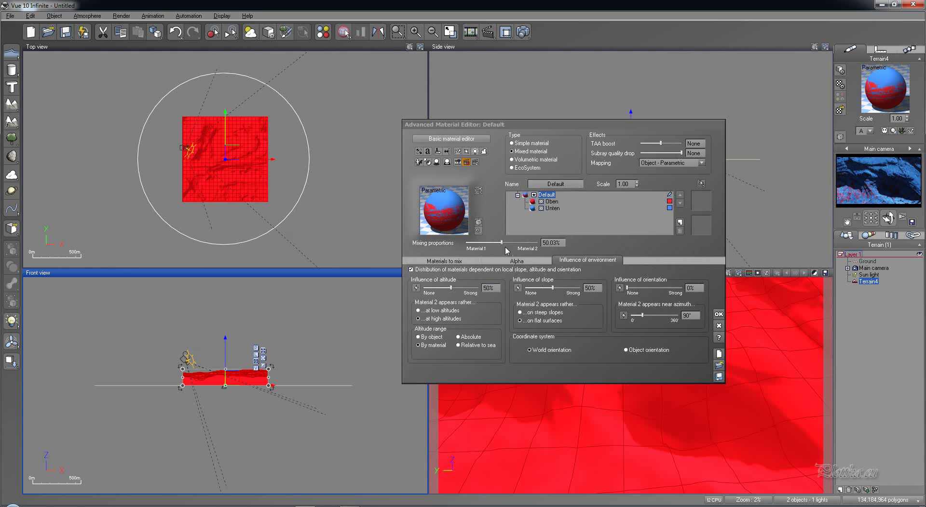
left_click(441, 311)
left_click(877, 189)
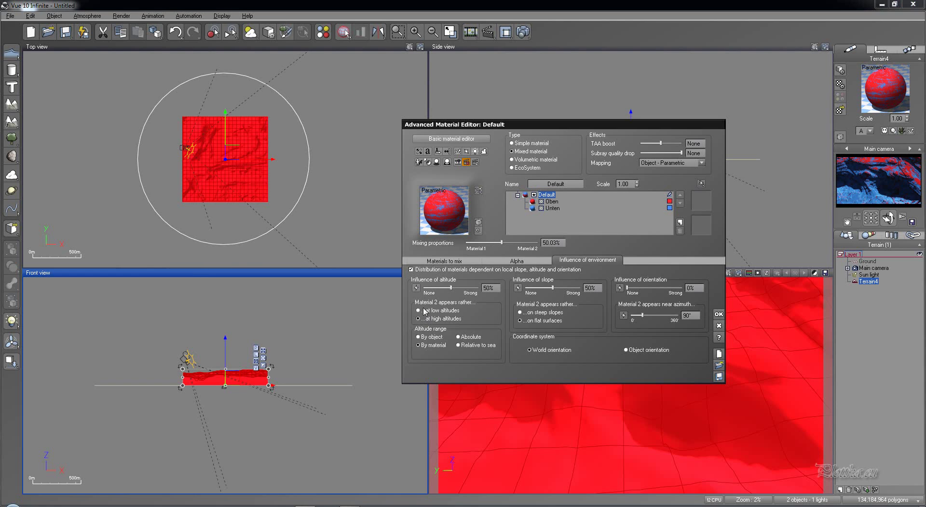
Set material 2 back to high altitudes, disable the environment-dependent distribution and refresh the camera preview
left_click(423, 319)
left_click(411, 270)
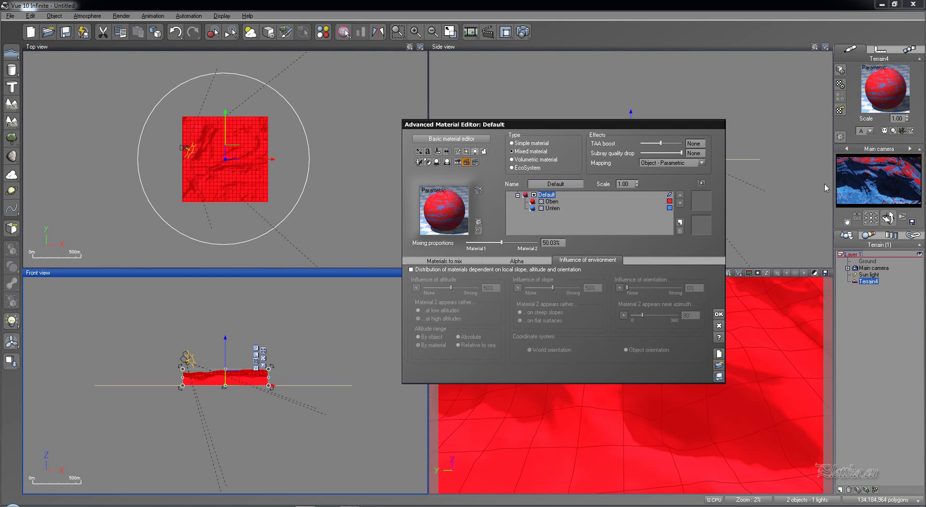
left_click(875, 194)
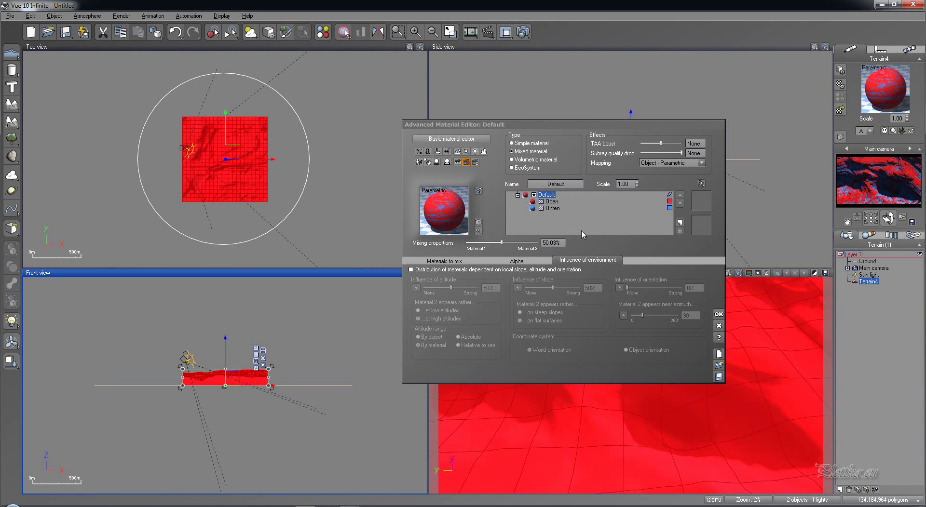
Convert the Oben submaterial from a simple material into a mixed material
left_click(552, 202)
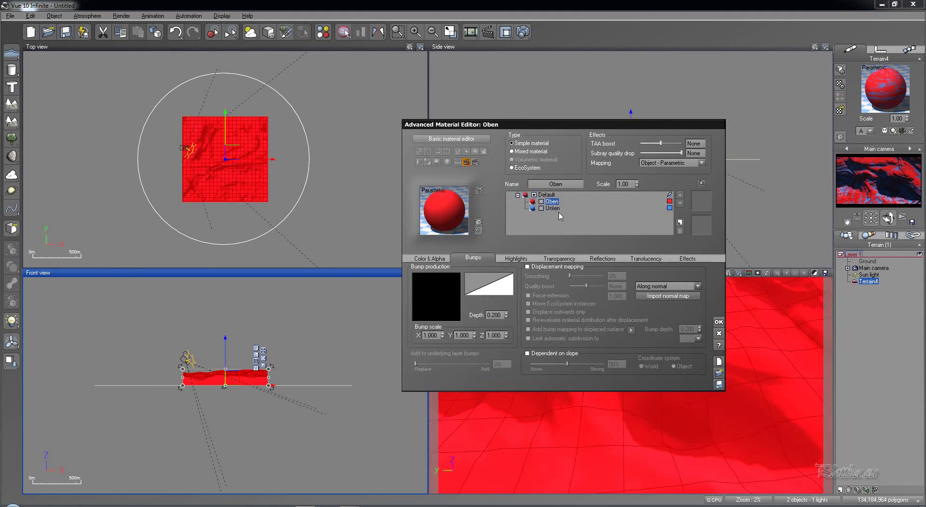
left_click(518, 152)
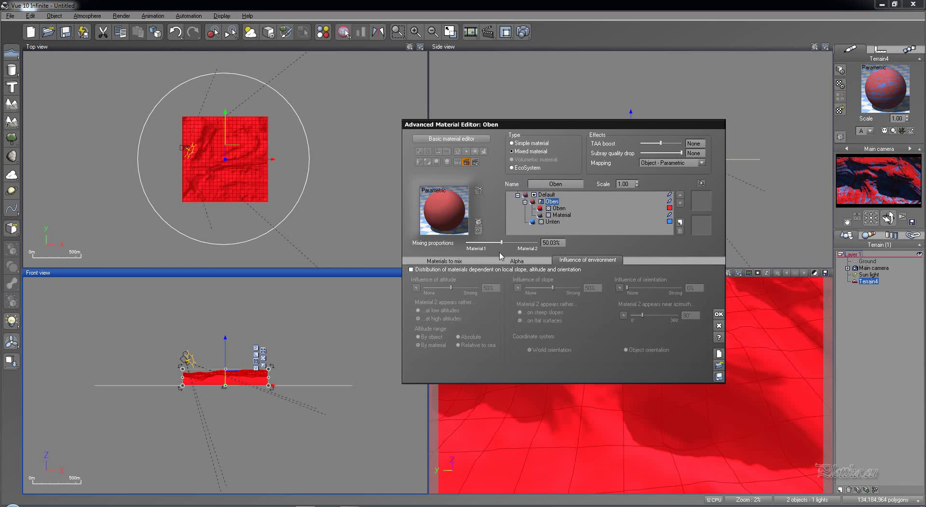
left_click(444, 261)
Replace the node in the Oben mix's distribution function with a Projected Texture Map node and link it to the distribution output
right_click(541, 312)
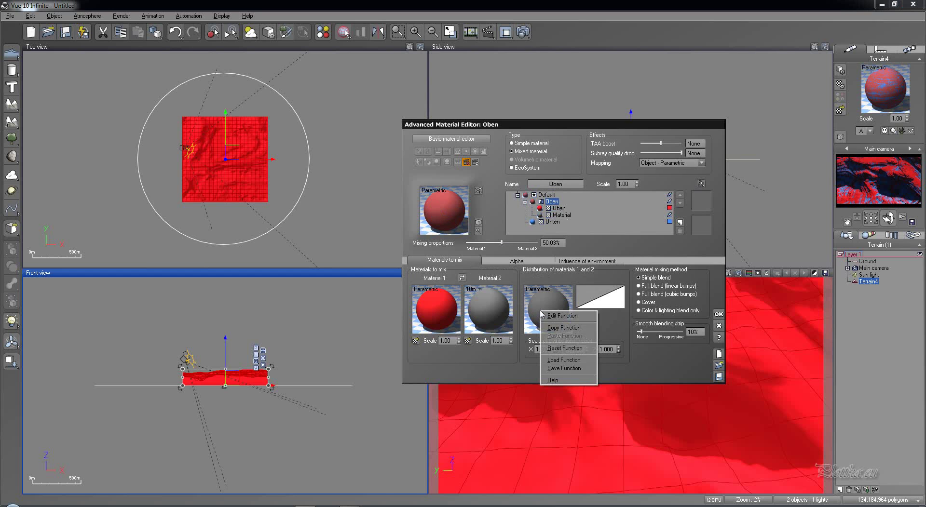
left_click(550, 315)
left_click(418, 250)
left_click(78, 139)
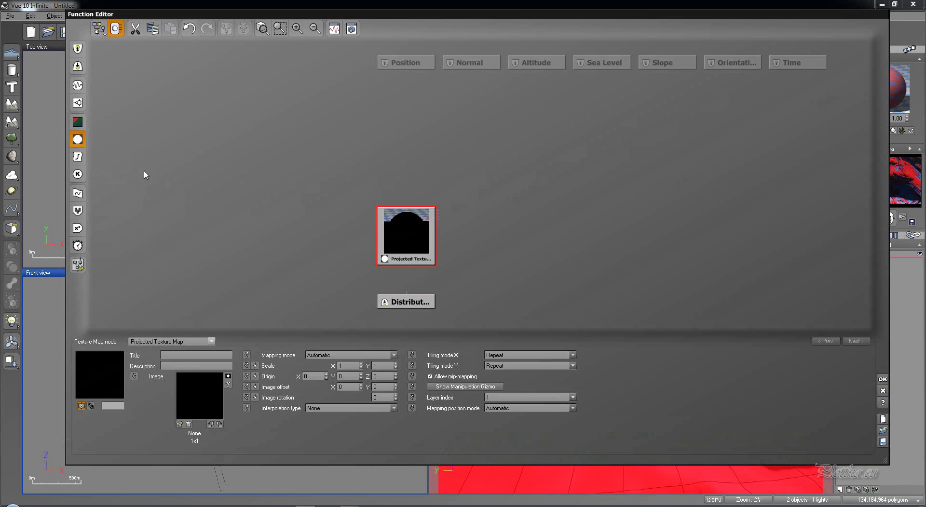
left_click_drag(406, 291, 407, 264)
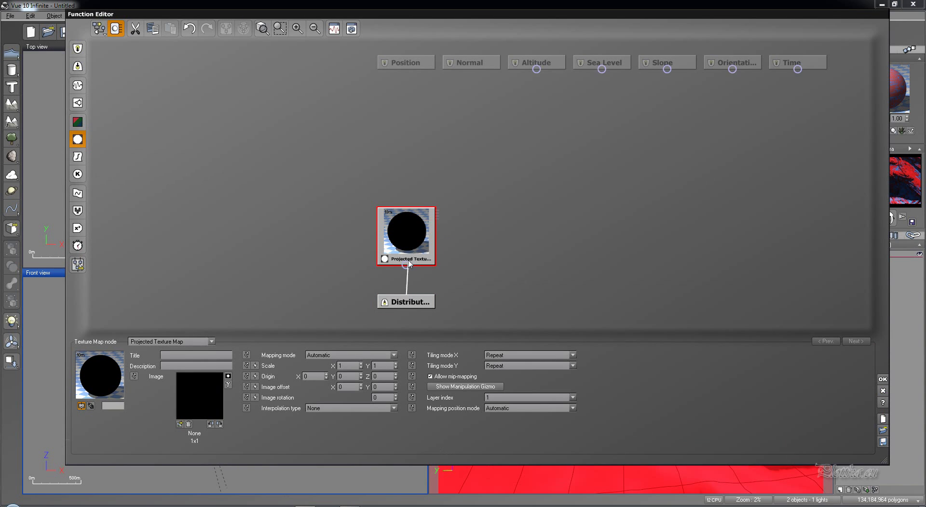
left_click(424, 276)
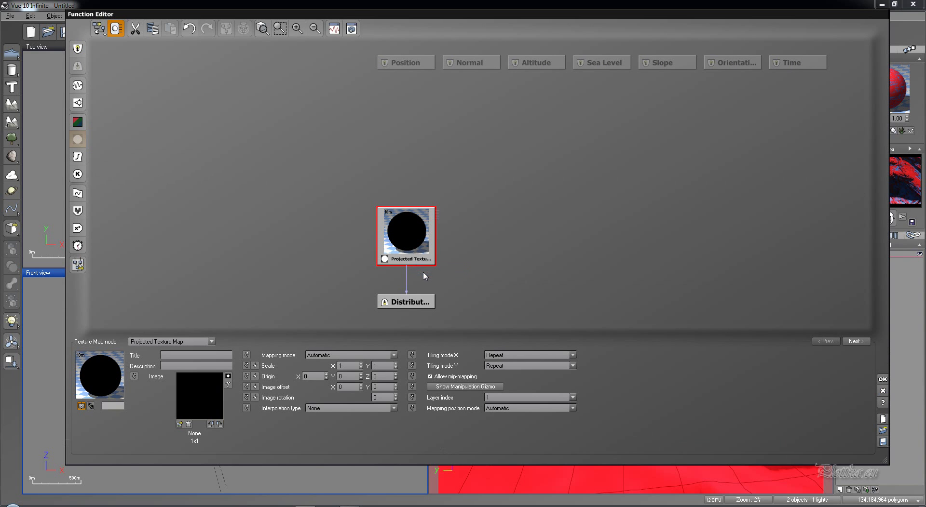
Load canyon1depos.bmp from the maps folder as the texture map image and accept the distribution function
left_click(180, 424)
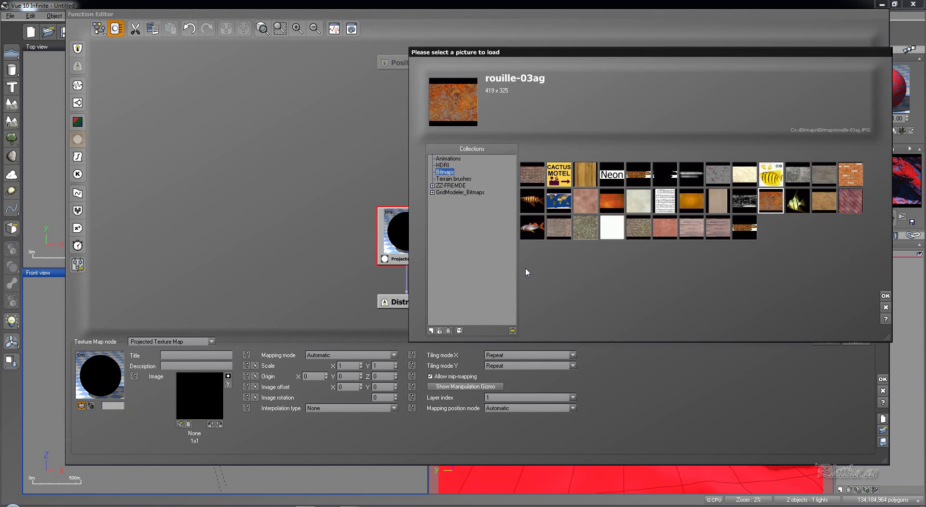
left_click(510, 332)
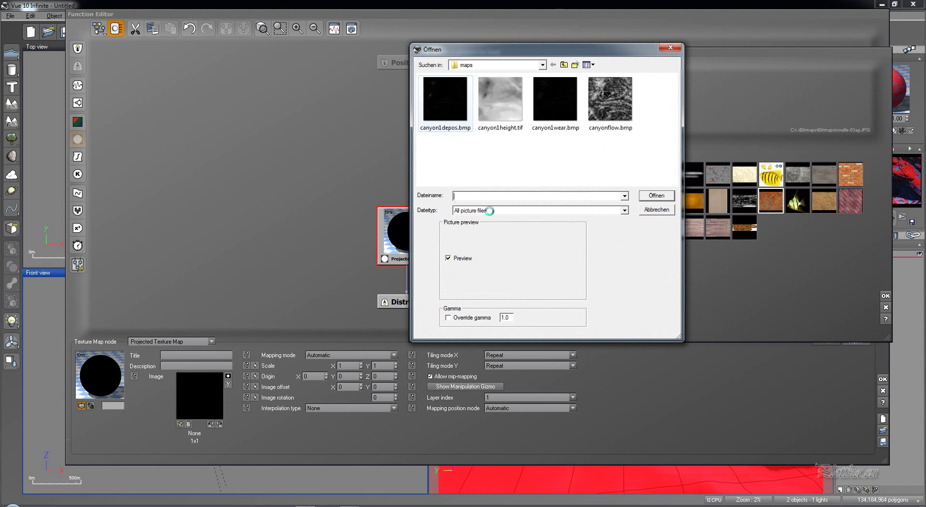
left_click(657, 195)
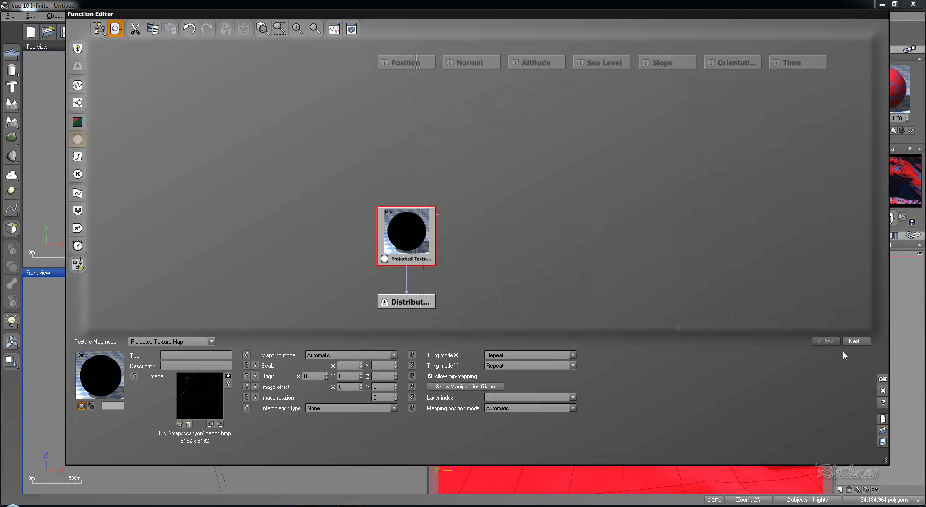
left_click(882, 380)
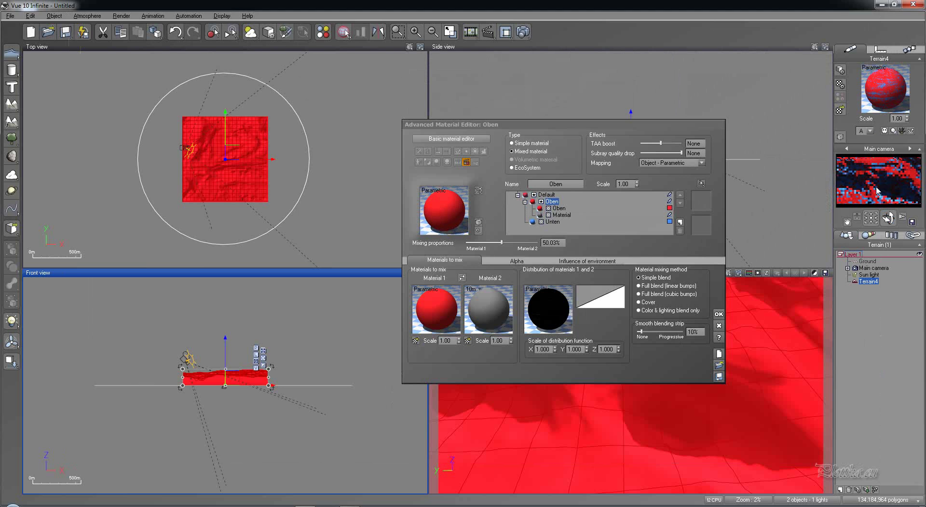
Change the color of the new second submaterial inside Oben to a very dark green
left_click(562, 215)
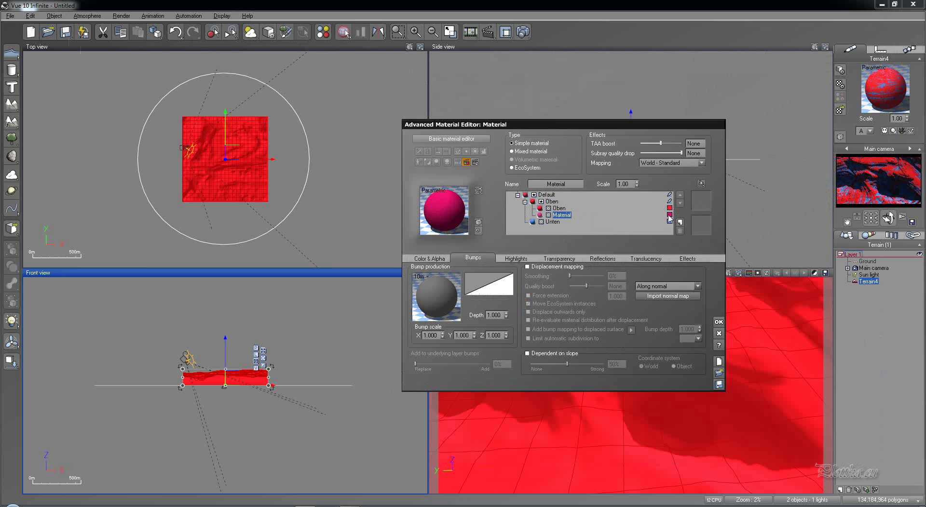
left_click(669, 215)
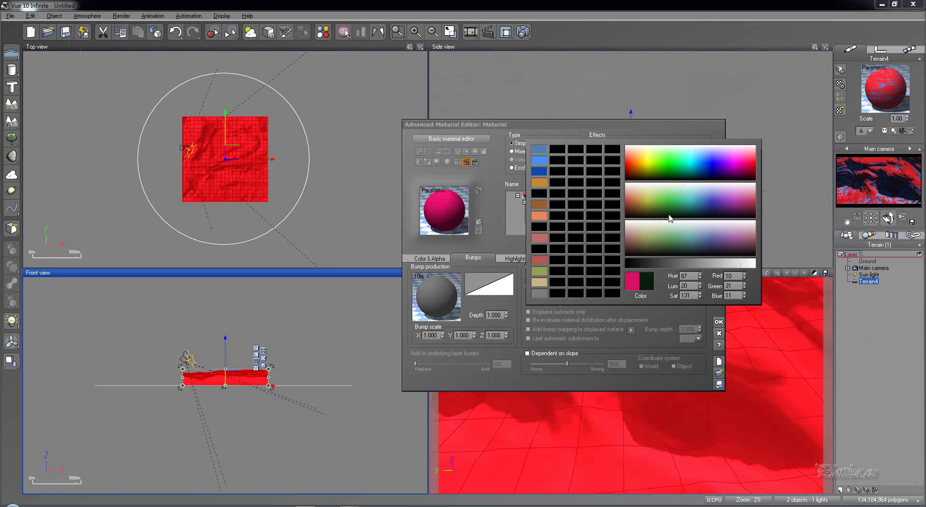
left_click(675, 254)
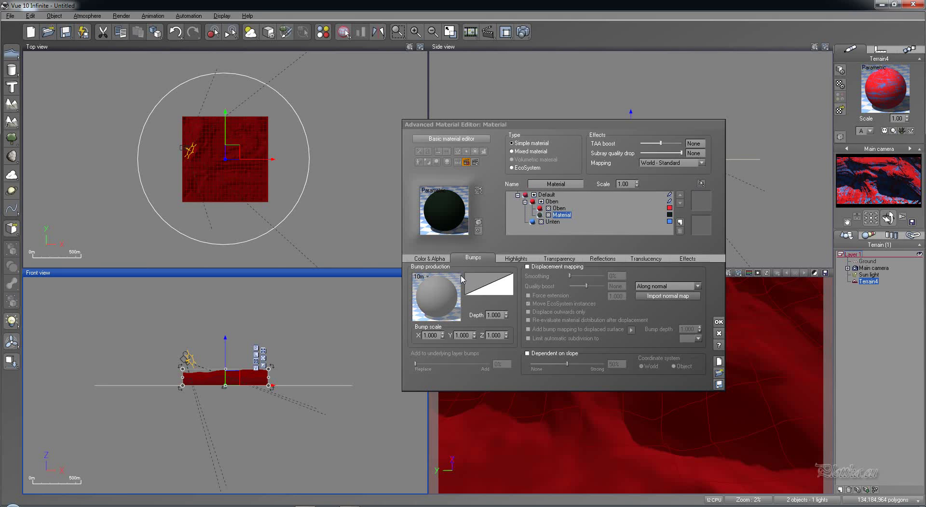
left_click(429, 257)
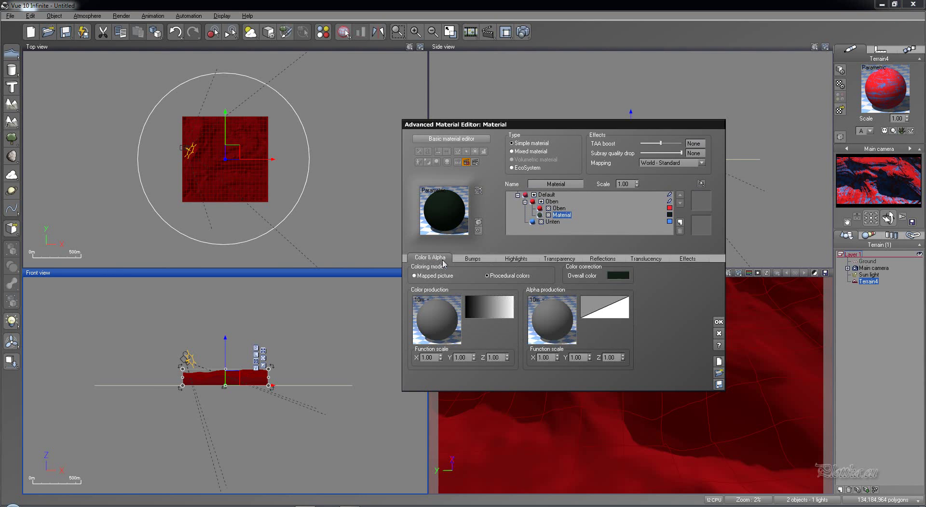
Make the Oben mix's distribution depend on slope, altitude and orientation, and set its mixing proportions to 49.36%
left_click(550, 201)
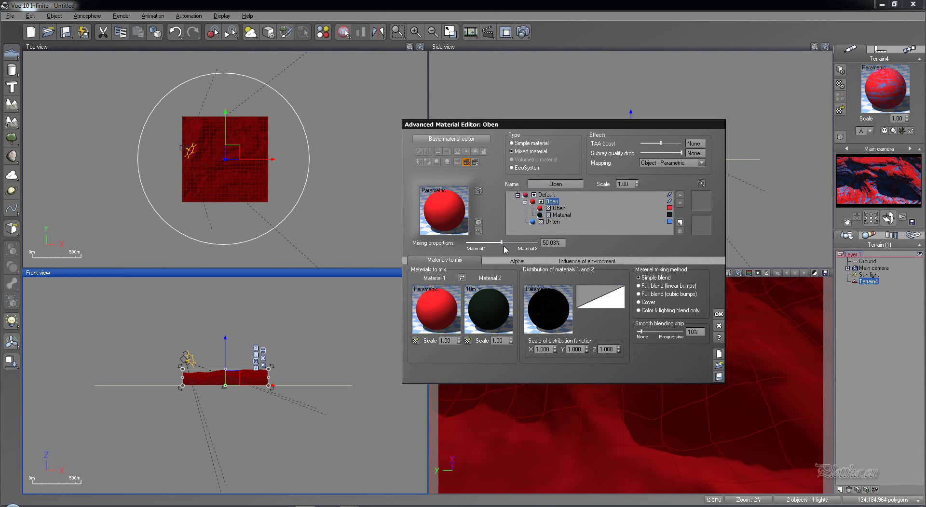
left_click_drag(502, 242, 512, 242)
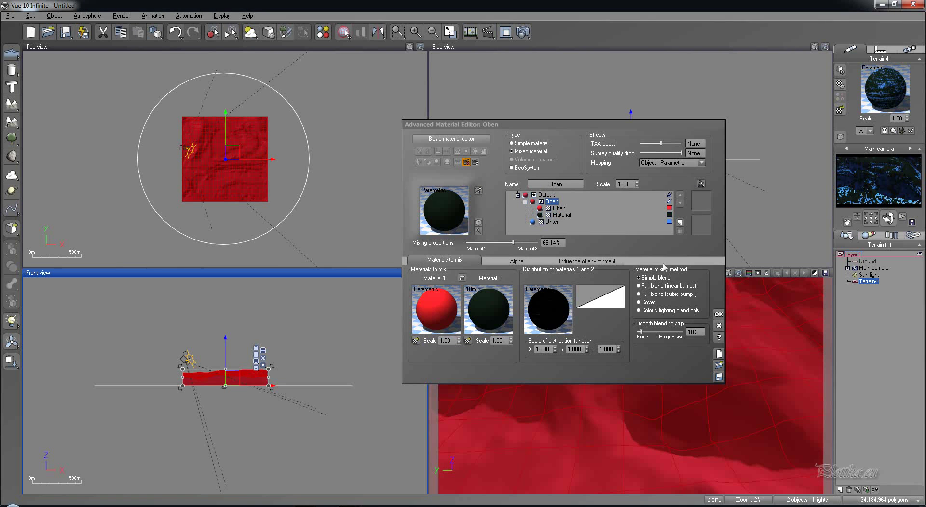
left_click(514, 245)
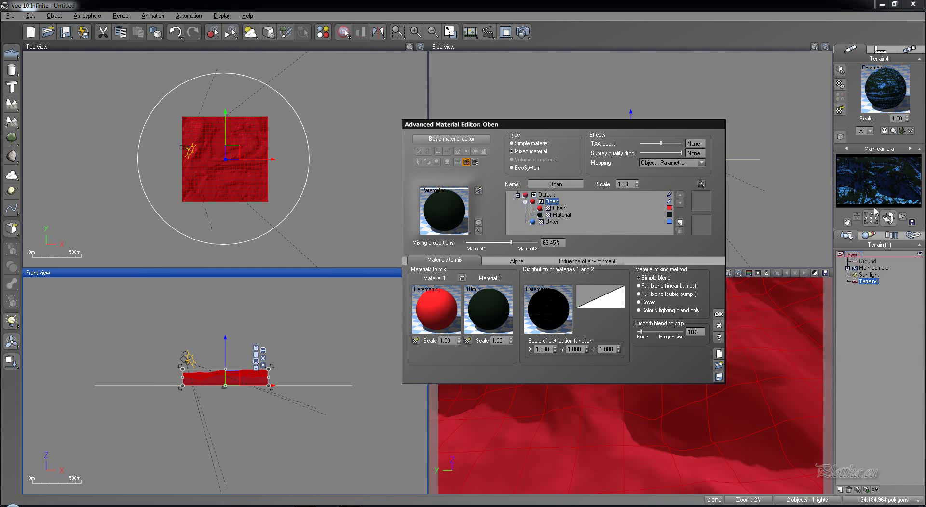
left_click(589, 261)
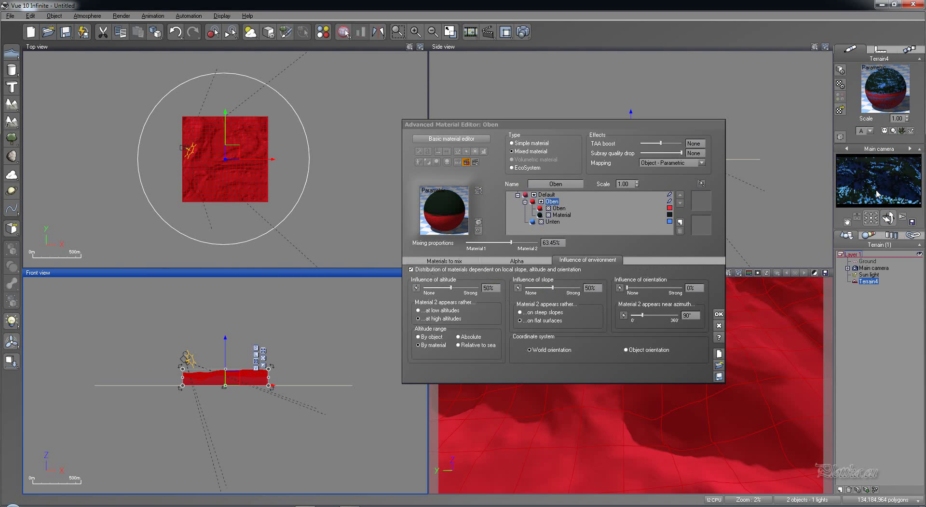
left_click_drag(511, 245, 508, 246)
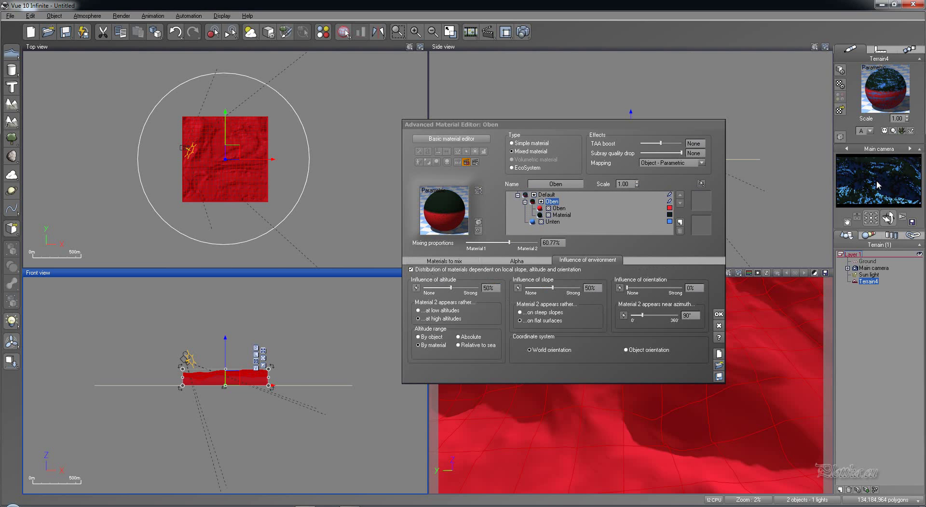
left_click_drag(509, 245, 516, 243)
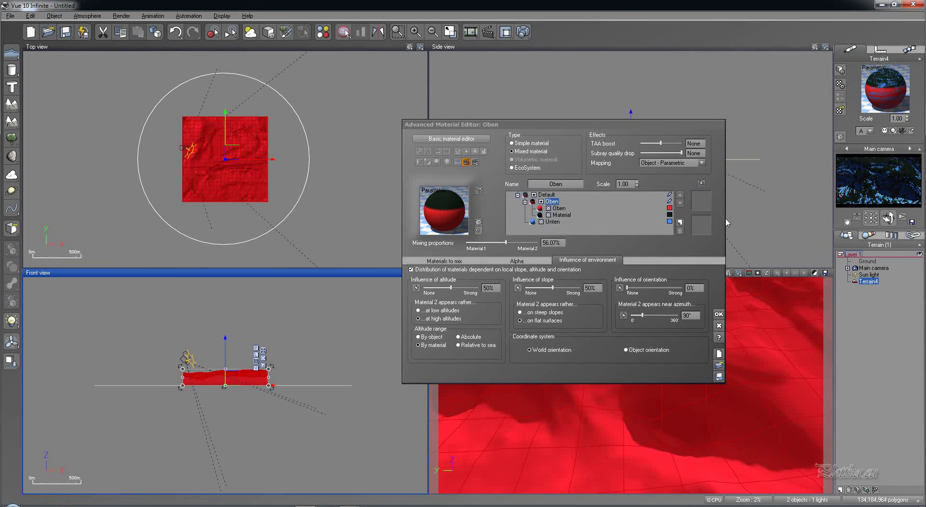
left_click(506, 243)
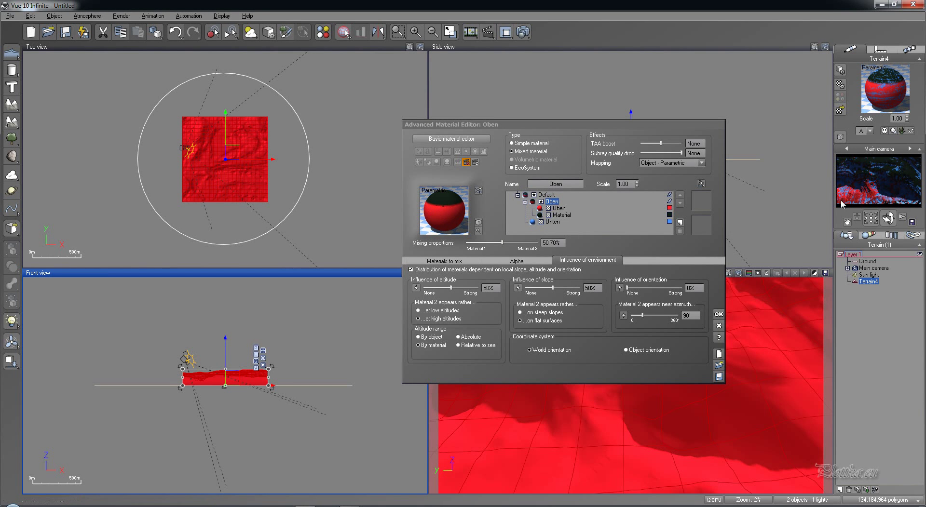
left_click(501, 242)
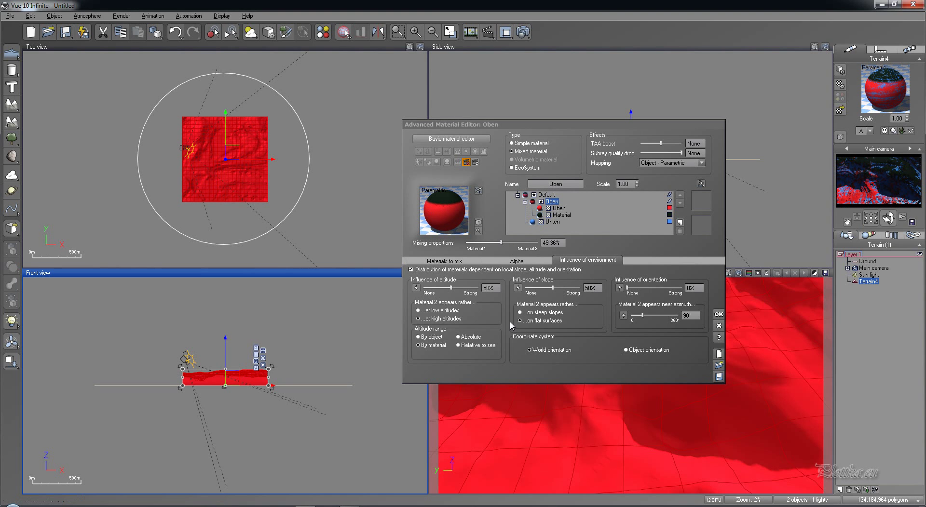
Try 100% altitude, 33% slope and 65% orientation influence on the Oben mix, checking the camera preview
left_click_drag(451, 288, 479, 287)
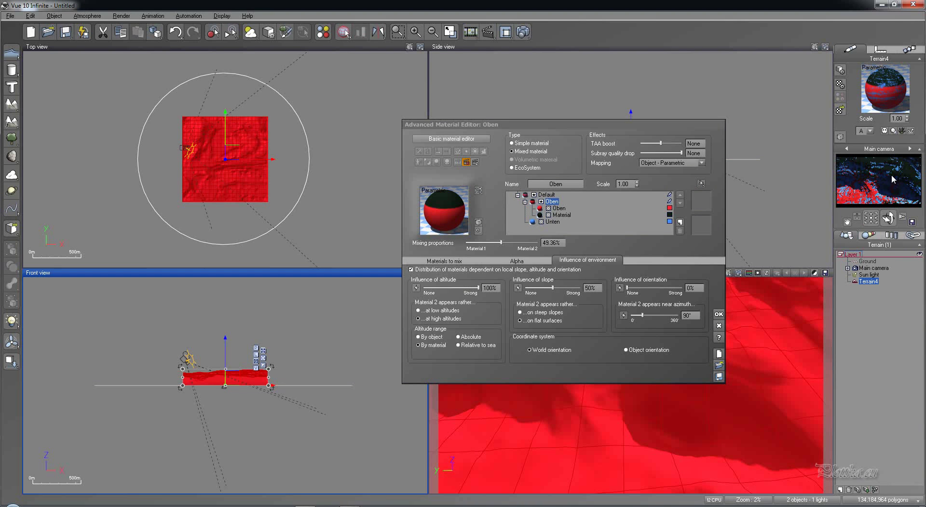
left_click_drag(553, 287, 523, 288)
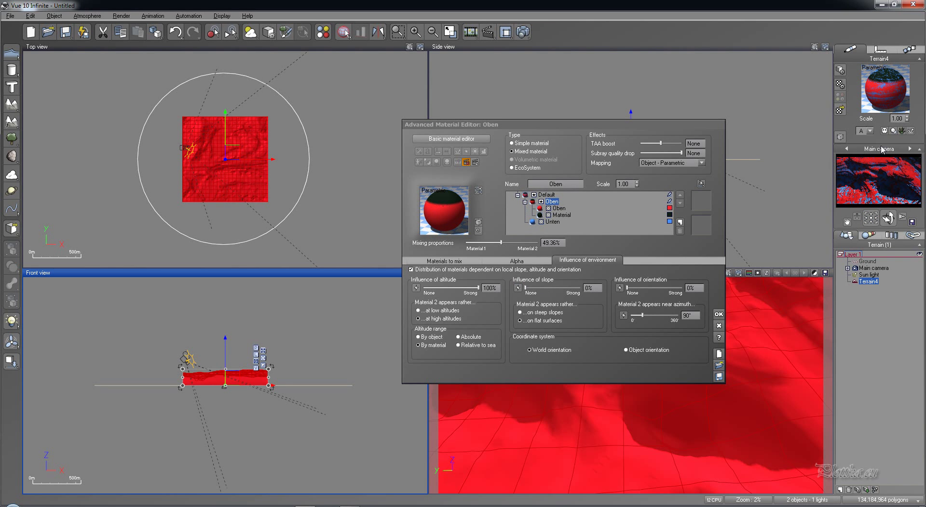
left_click_drag(536, 289, 552, 283)
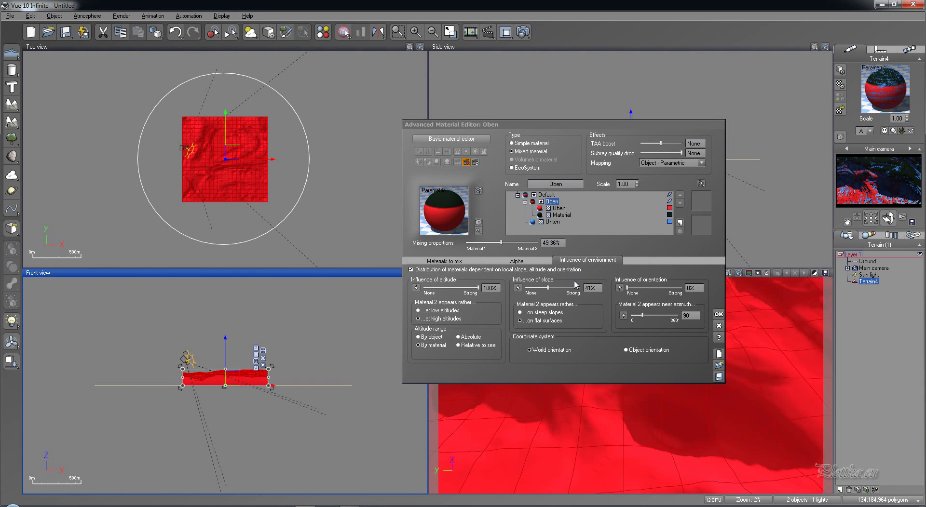
left_click_drag(548, 287, 543, 287)
left_click_drag(627, 288, 662, 288)
left_click(873, 189)
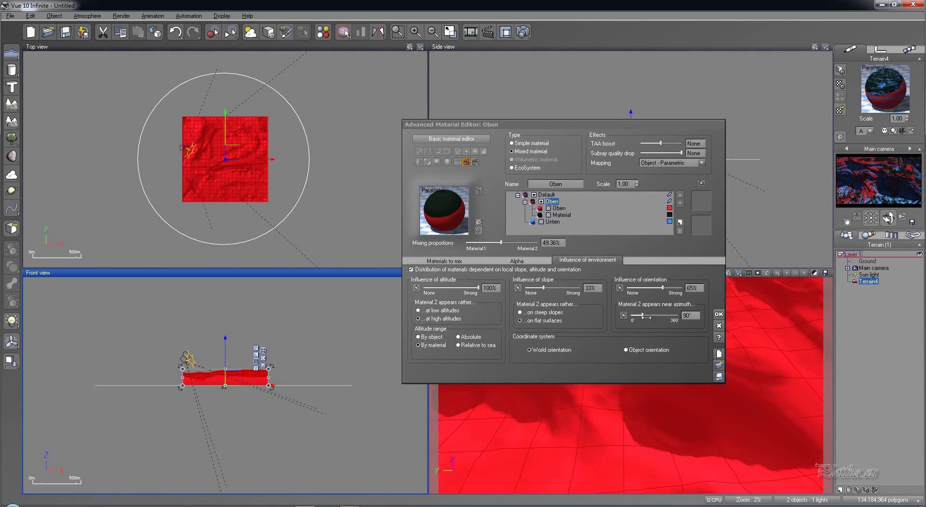
Try azimuths of 174°, 241° and 86° for the Oben mix's material 2, refreshing the camera preview to compare them
left_click(641, 315)
left_click_drag(641, 315, 653, 315)
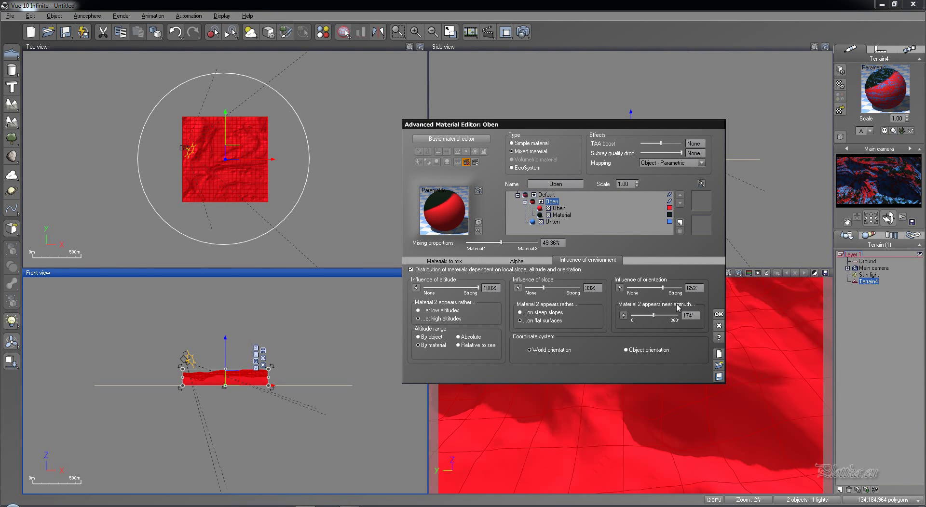
left_click(866, 181)
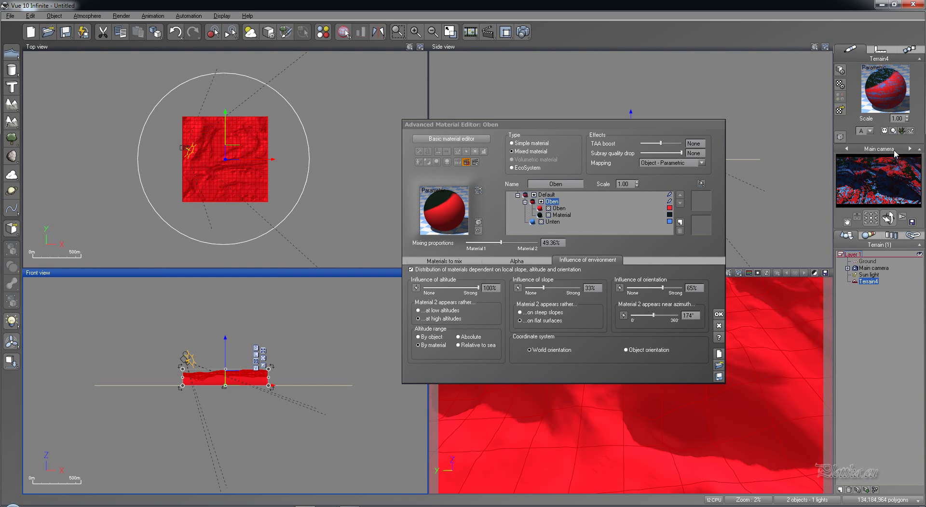
left_click_drag(653, 314, 662, 315)
left_click(844, 149)
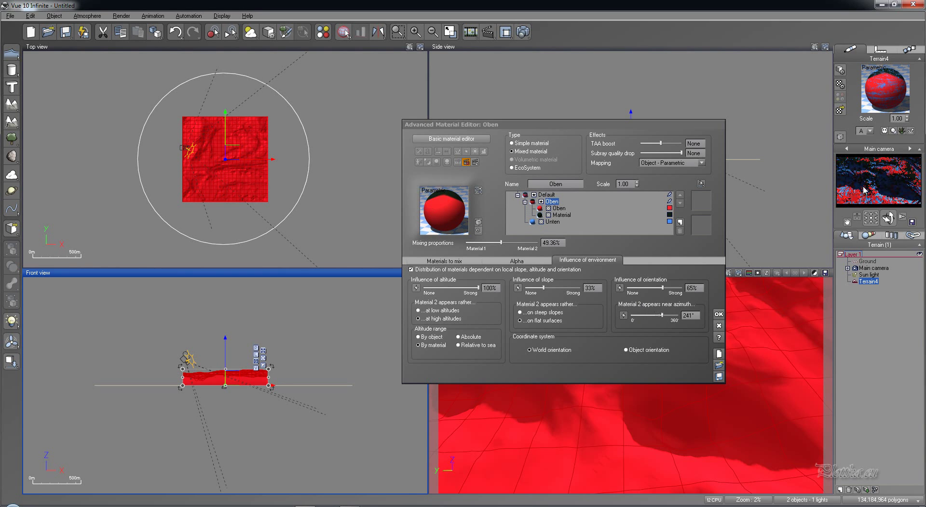
left_click_drag(662, 315, 648, 314)
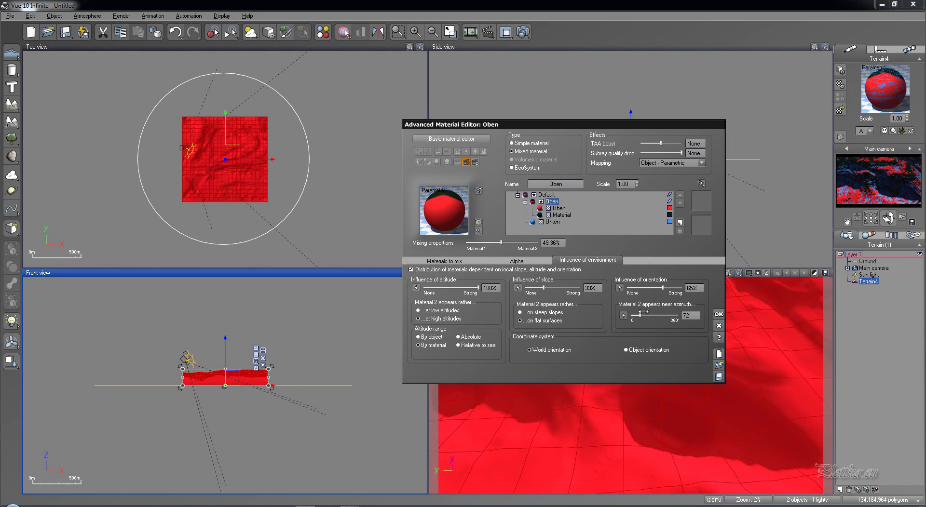
left_click(890, 190)
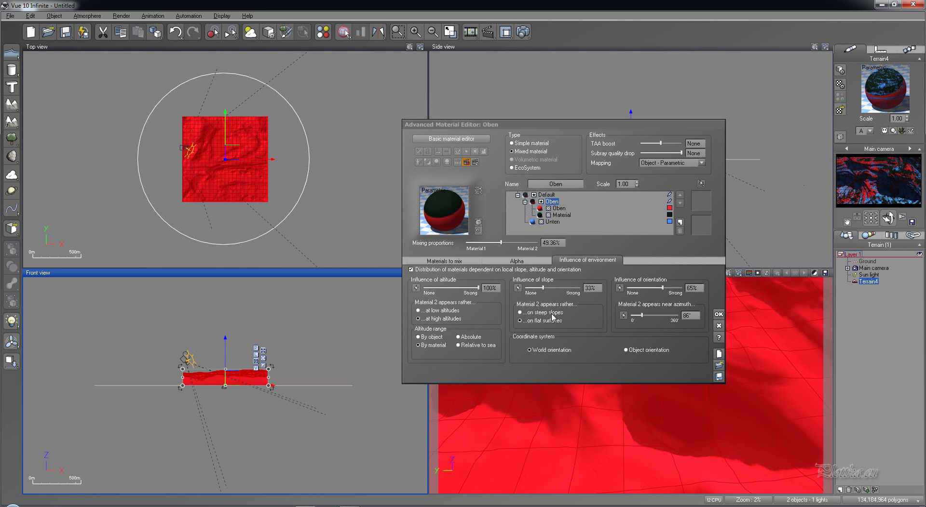
Set the Oben mix's altitude influence to 14%, its slope and orientation influences to 100%, and material 2's azimuth to 60°
left_click_drag(542, 286, 580, 287)
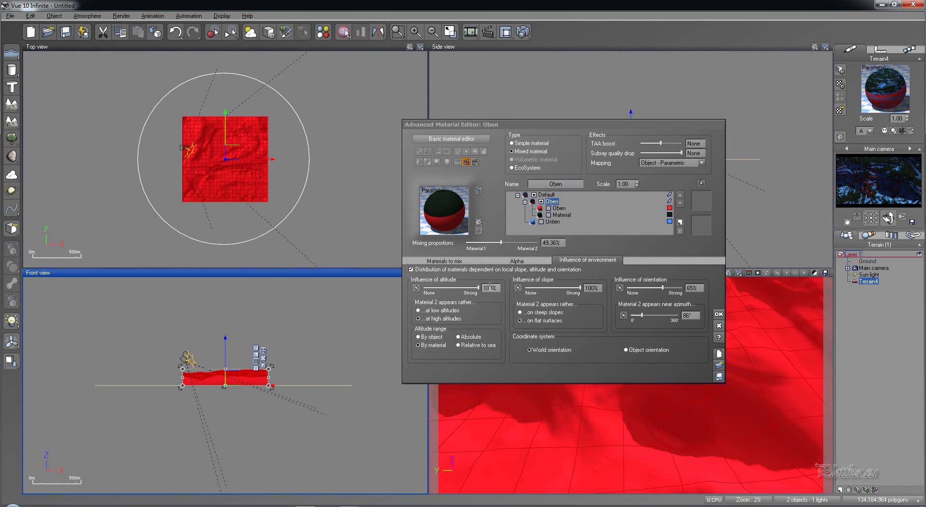
left_click_drag(478, 287, 456, 287)
left_click_drag(453, 287, 448, 287)
left_click_drag(447, 284, 444, 285)
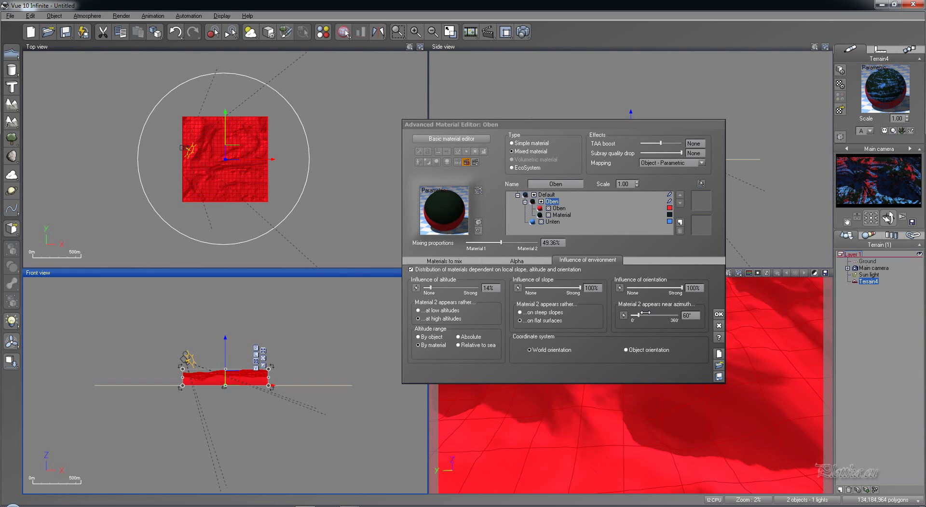
Render the main camera view to examine the red, dark green and blue material distribution, and close the finished render
left_click(749, 274)
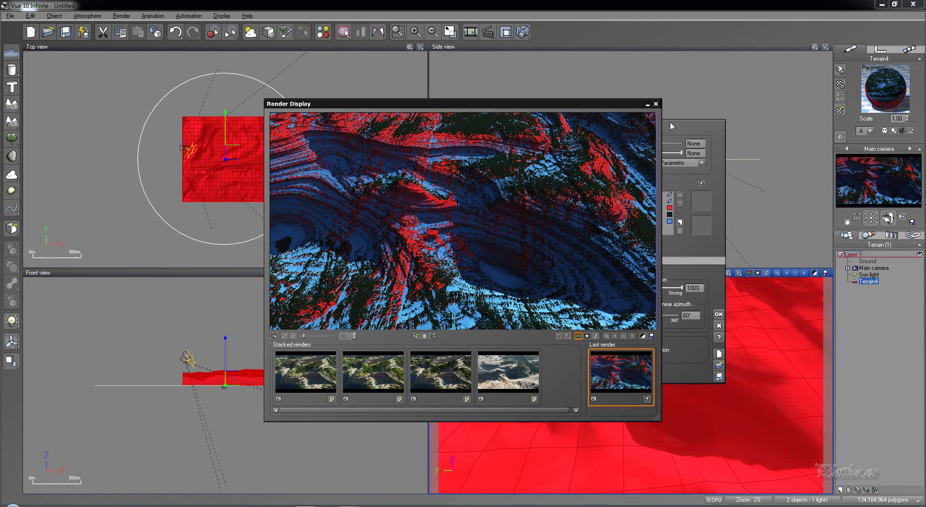
left_click(655, 104)
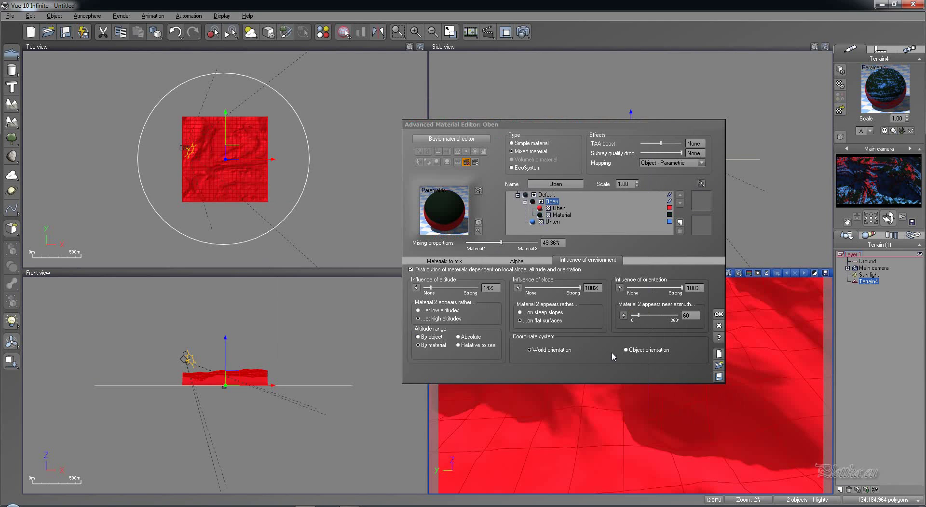
Try the By object, Absolute and Relative to sea altitude ranges for the Oben mix in the preview, then restore By material with World orientation
left_click(430, 344)
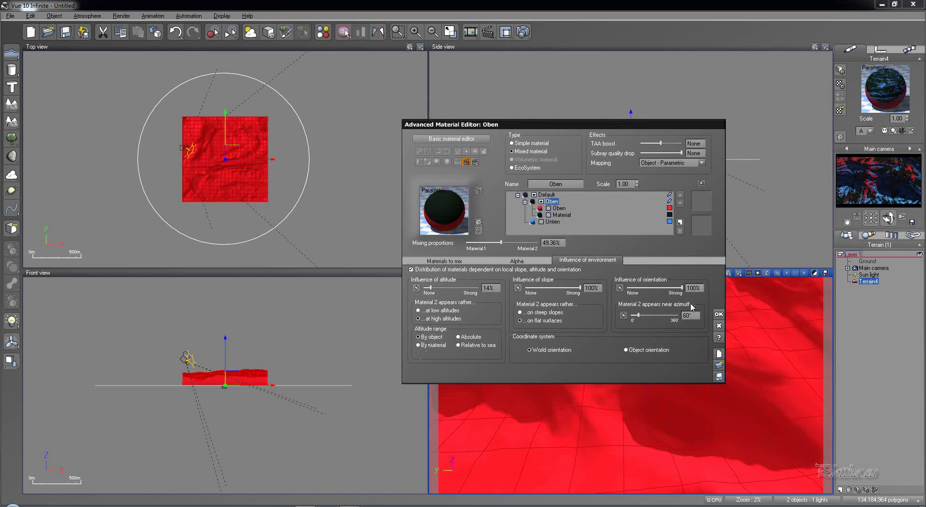
left_click(457, 337)
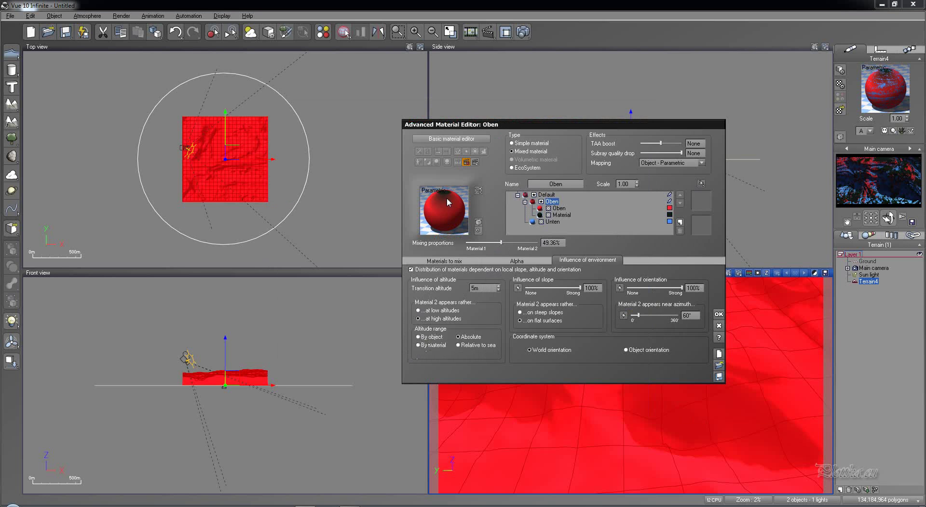
left_click(851, 178)
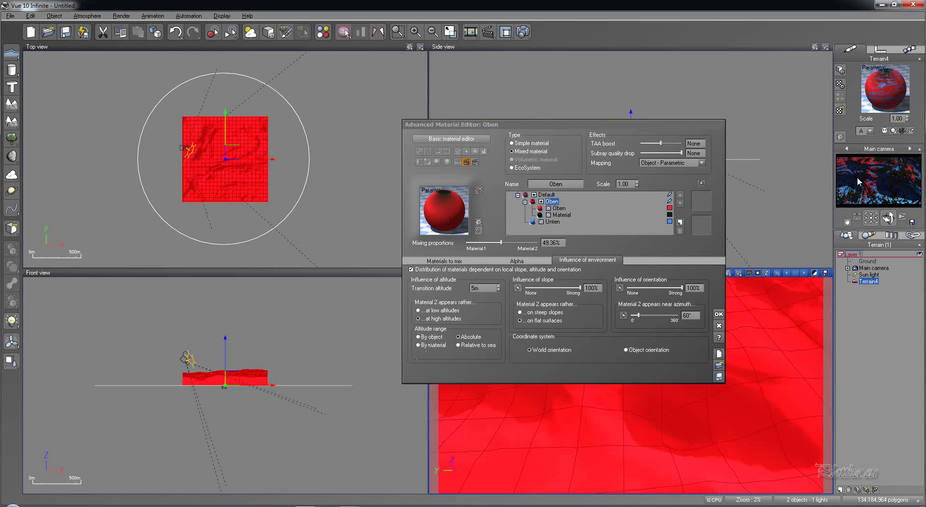
left_click(462, 351)
left_click(843, 202)
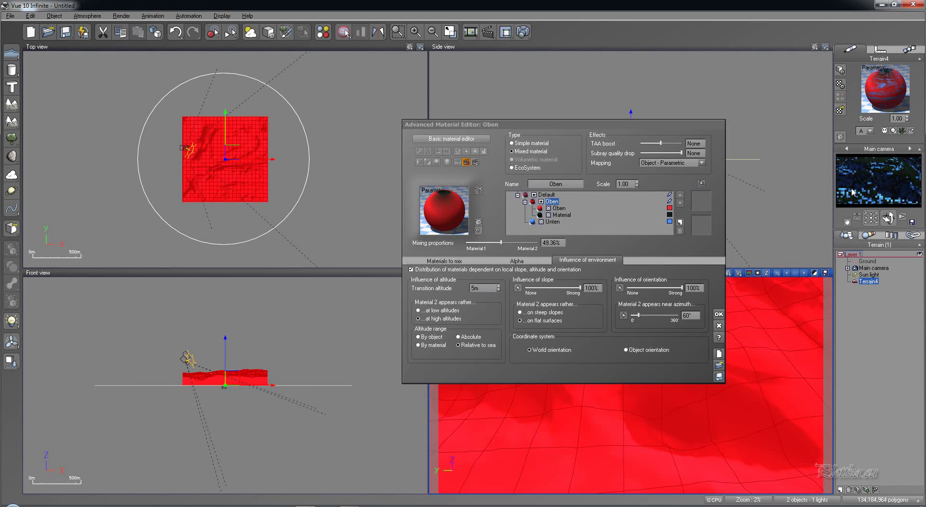
left_click(434, 346)
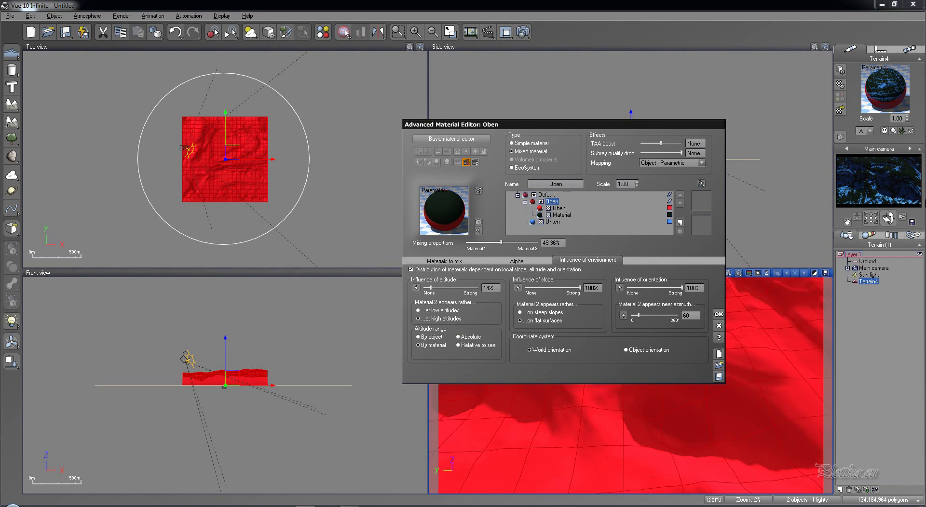
left_click(905, 190)
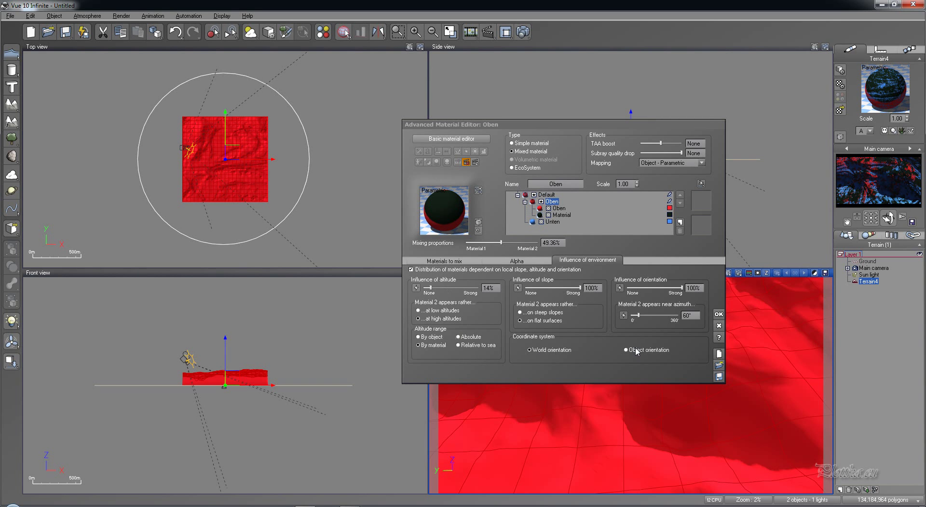
left_click(889, 192)
left_click(530, 351)
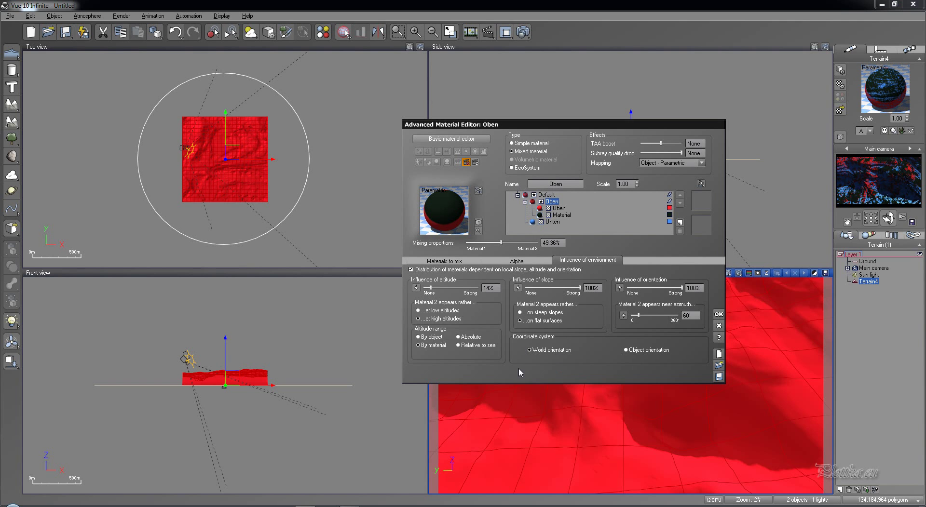
left_click(845, 225)
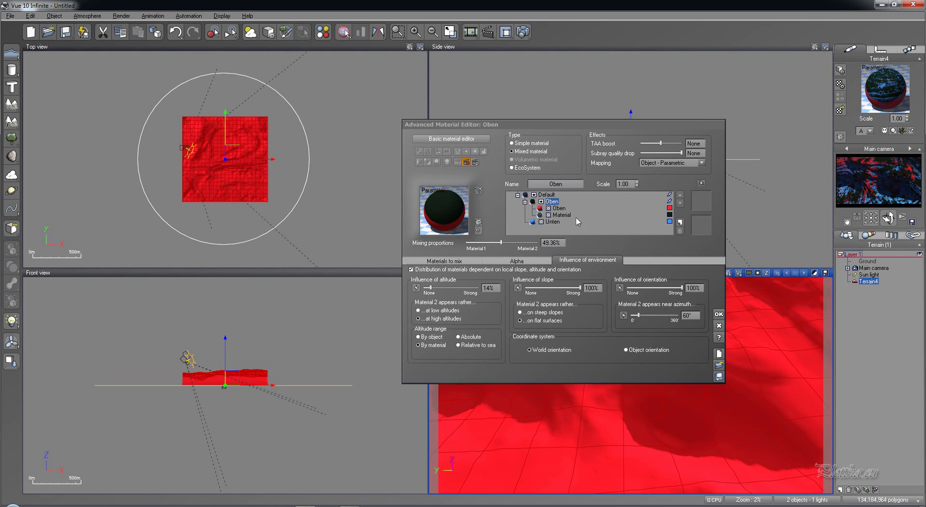
Rename the dark green sub-material of the Oben mix to Bepflanzung
left_click(550, 223)
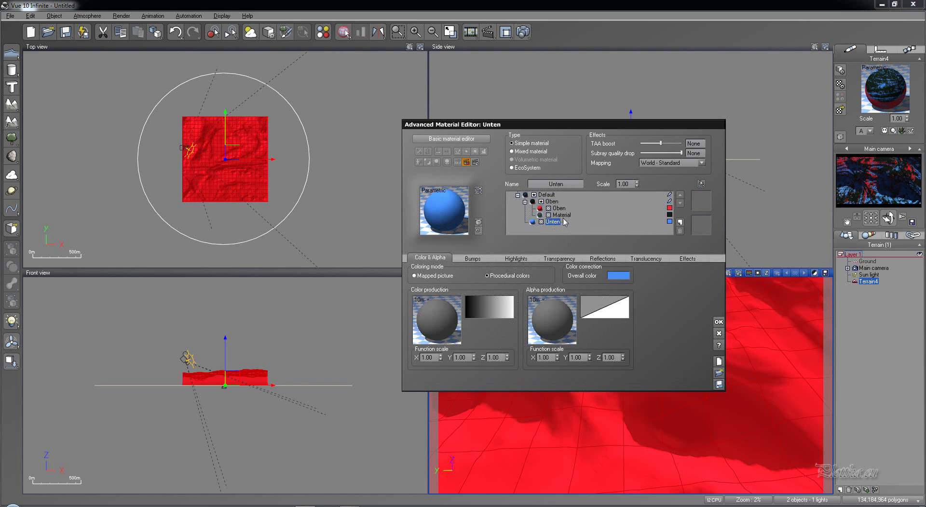
left_click(562, 215)
double_click(563, 184)
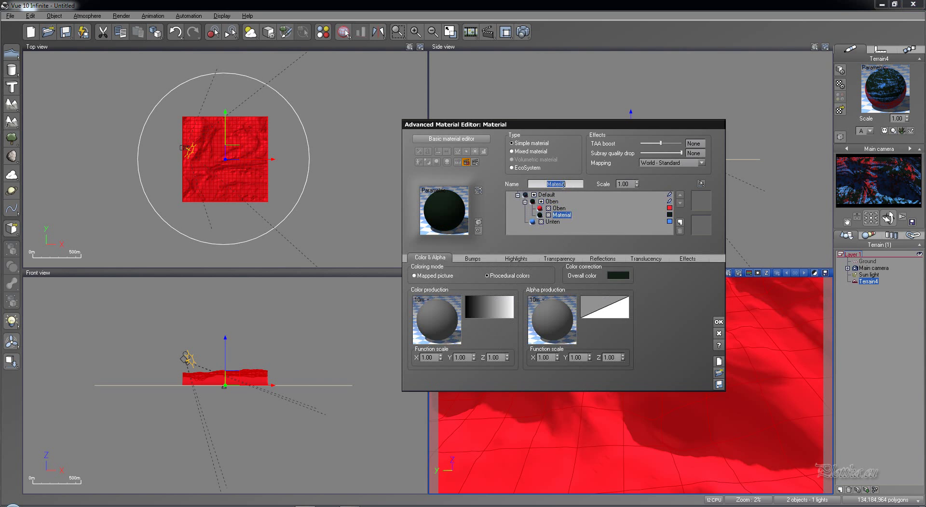
type("Bepflanzz")
key("BackSpace")
type("ung")
key("Return")
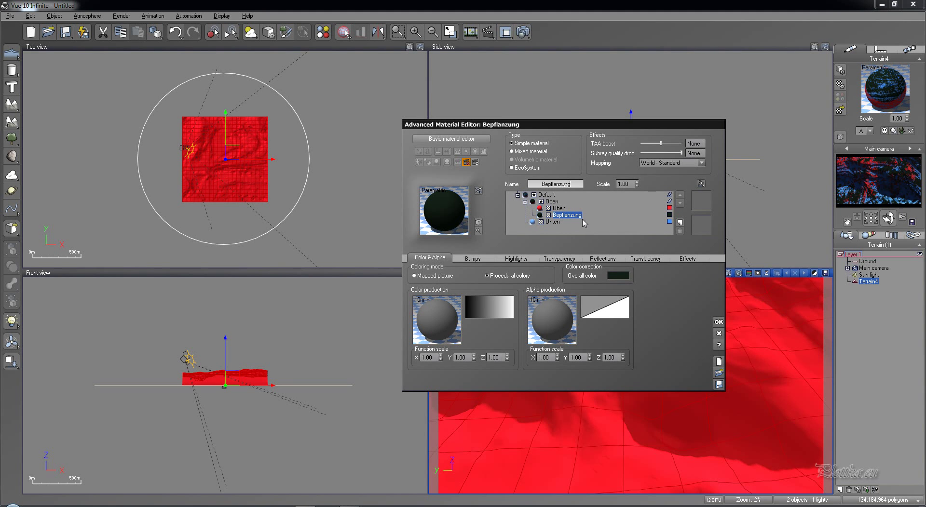
Convert the blue Unten material into a mixed material and show its materials to mix
left_click(552, 222)
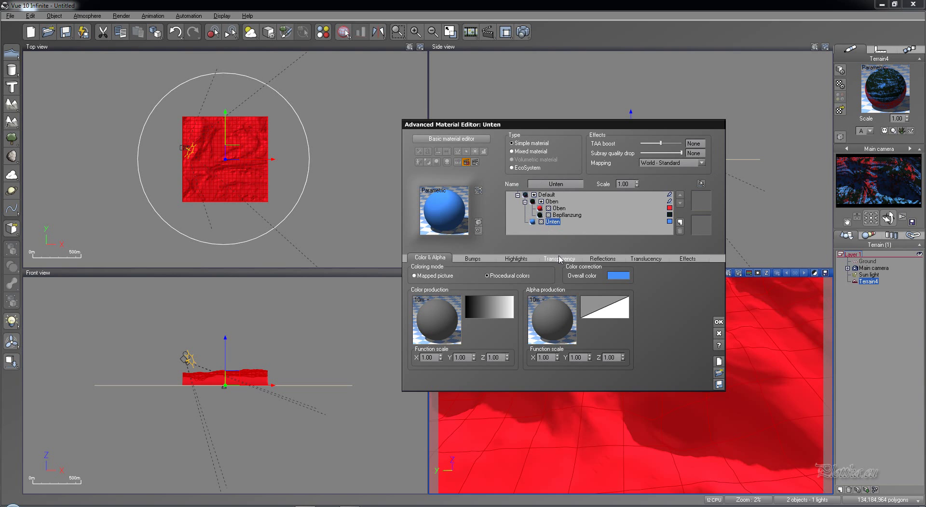
left_click(528, 151)
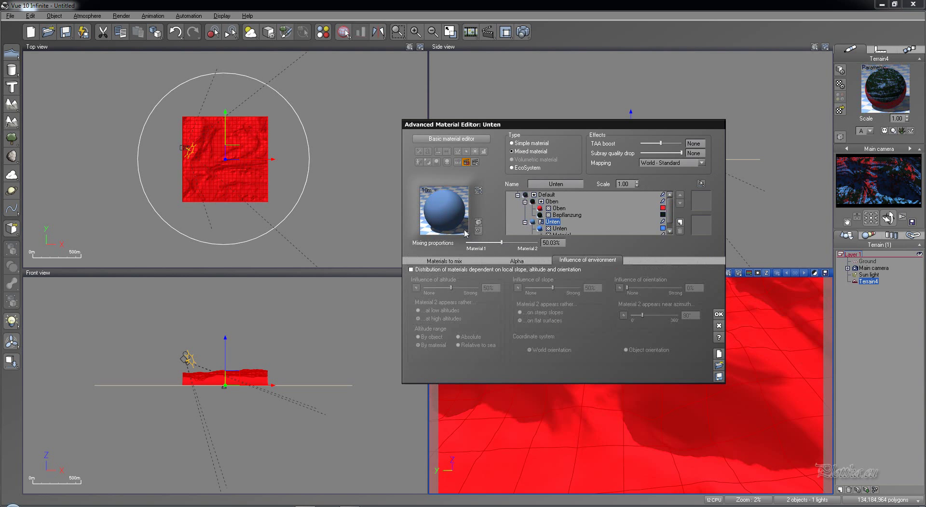
scroll(669, 212, "down", 1)
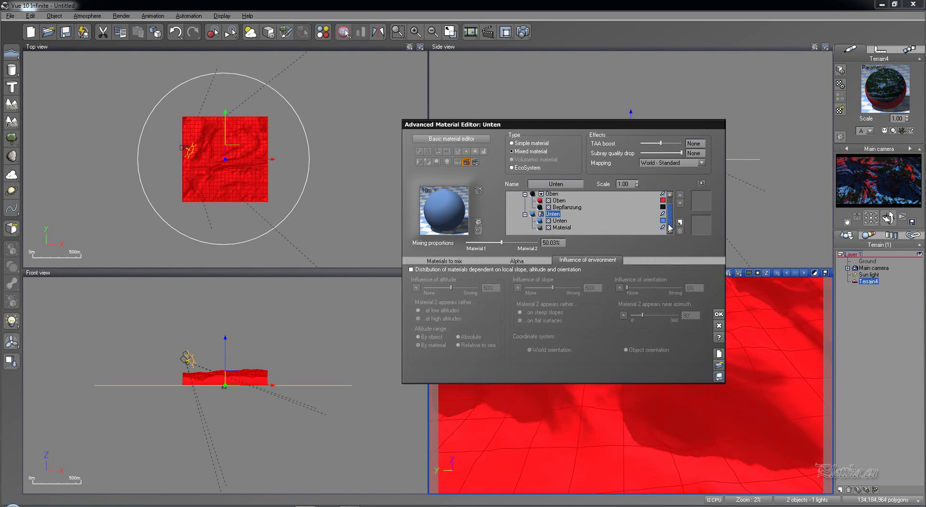
left_click(441, 261)
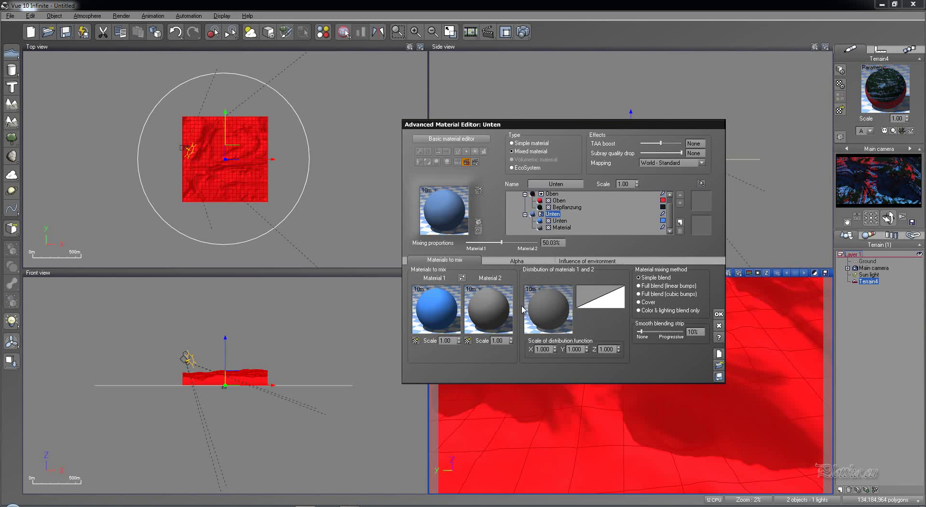
right_click(545, 305)
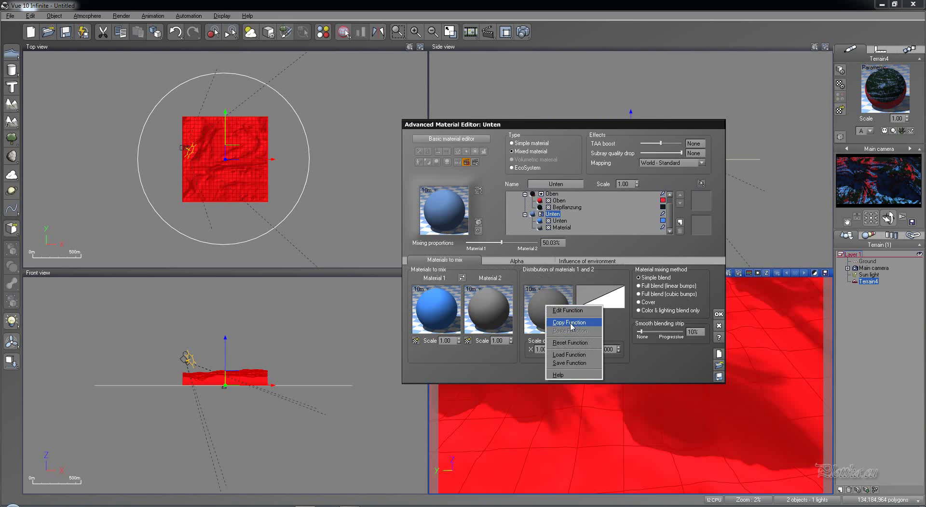
left_click(569, 355)
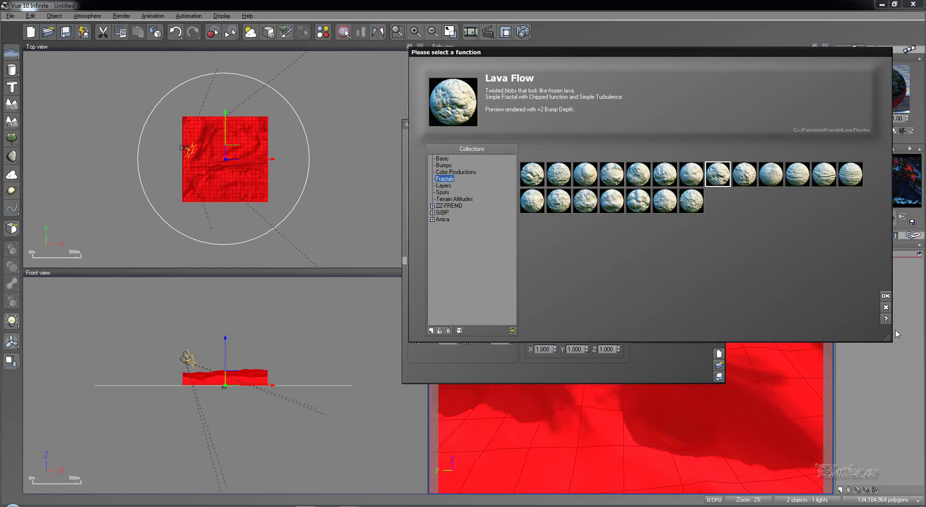
left_click(885, 296)
Edit the Unten mix's distribution function, adding a projected texture map node whose grayscale output feeds the distribution
right_click(553, 304)
left_click(555, 308)
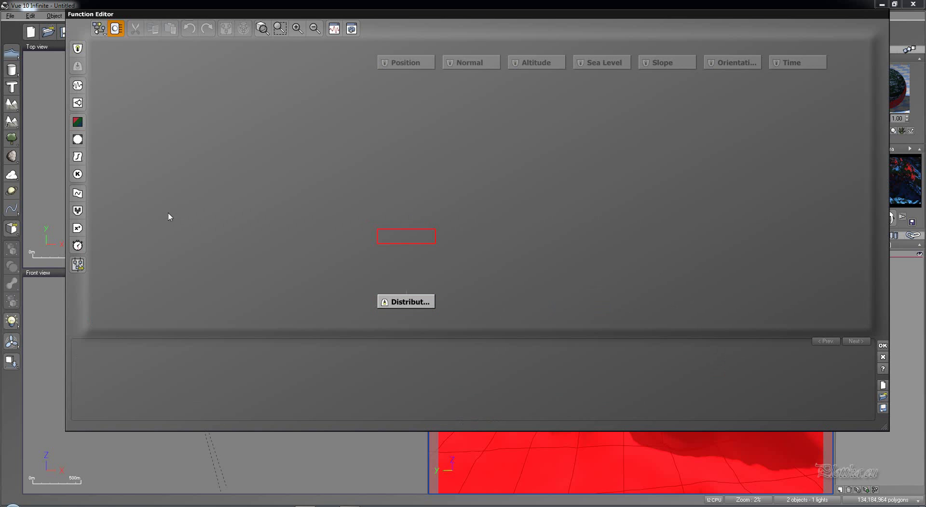
left_click(81, 140)
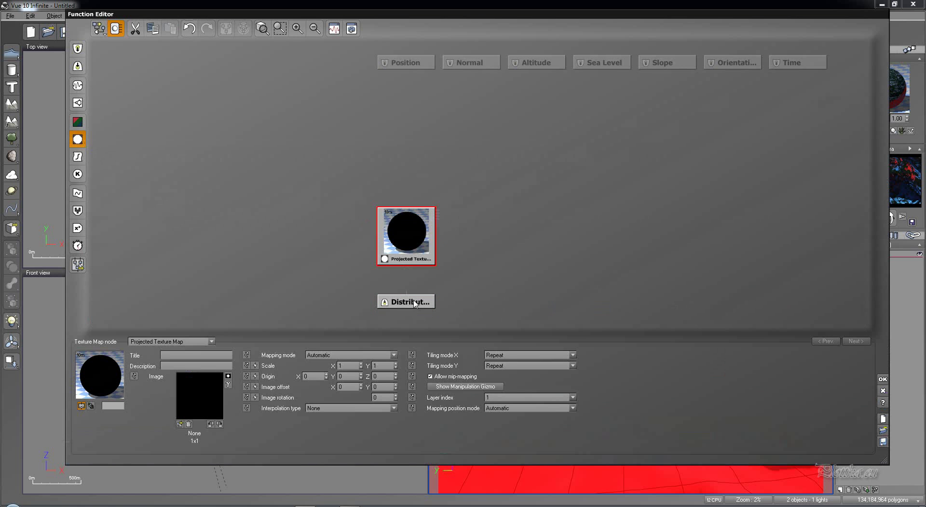
left_click_drag(406, 292, 409, 262)
left_click(428, 265)
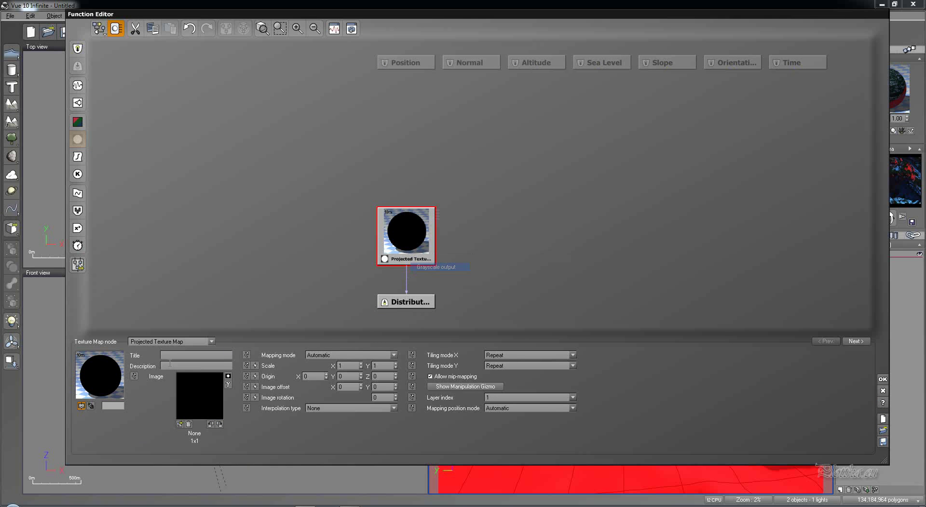
Load canyon1wear.bmp into the projected texture map node and accept the distribution function
left_click(180, 424)
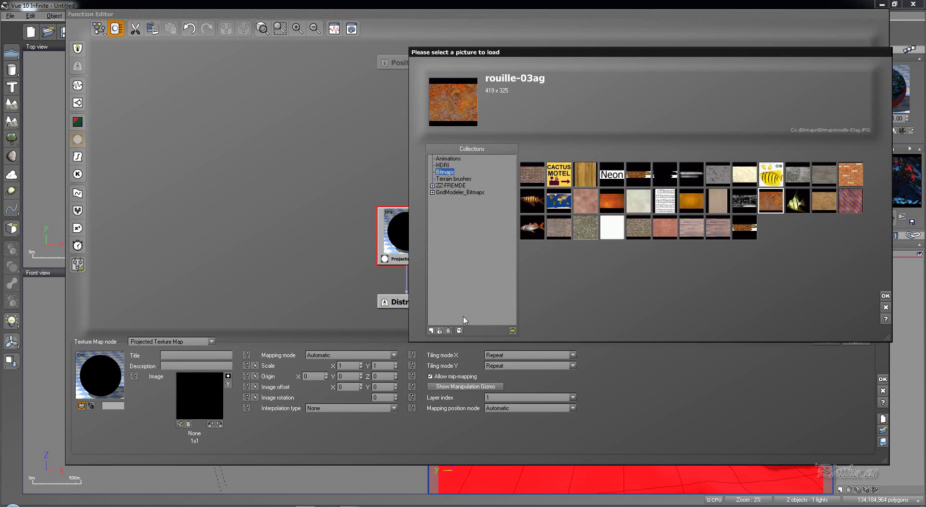
left_click(512, 331)
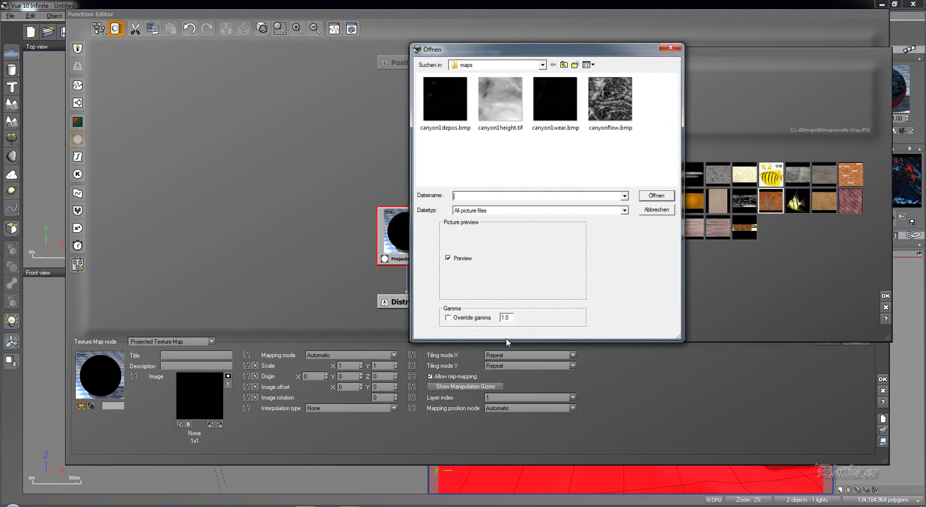
left_click(555, 100)
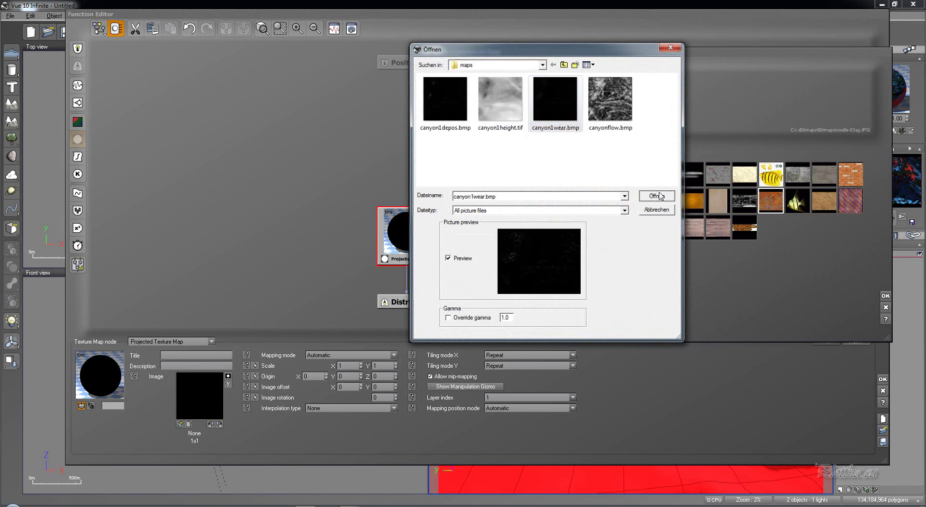
left_click(656, 195)
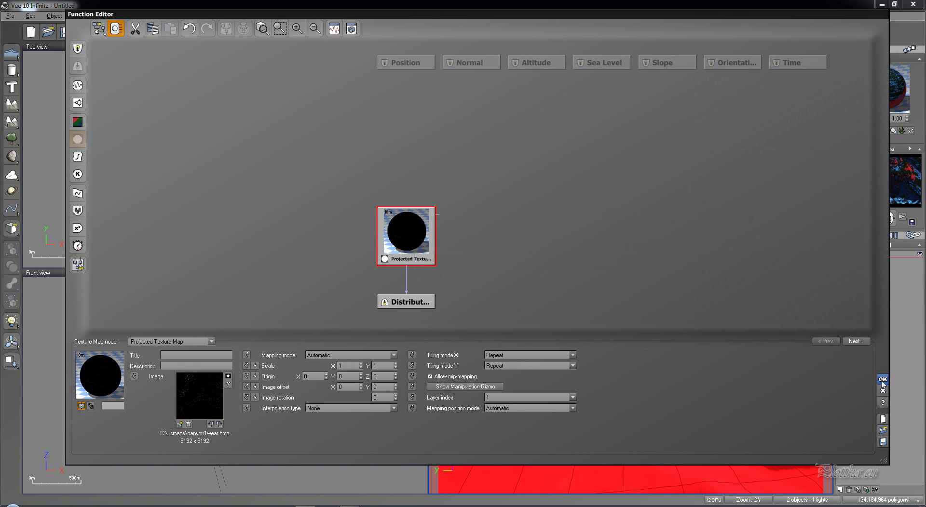
left_click(883, 380)
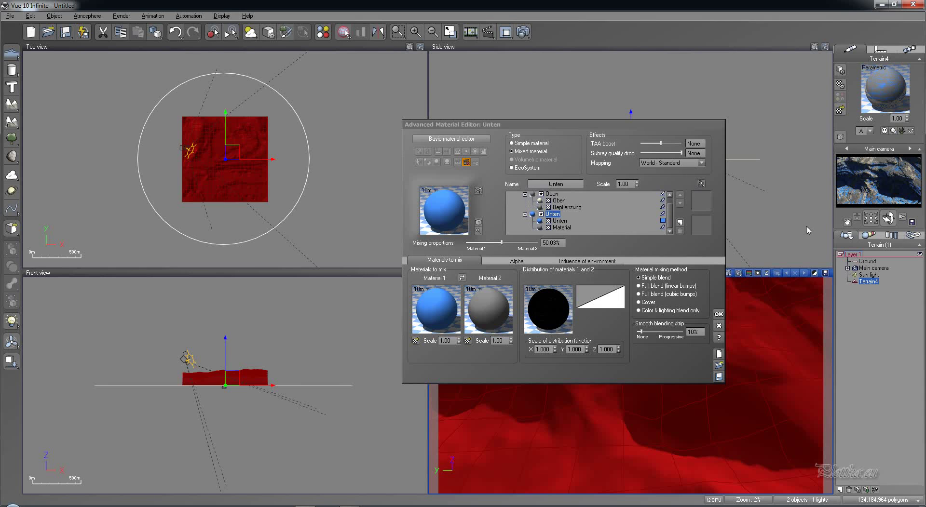
Color the Unten mix's second material bright yellow
left_click(663, 228)
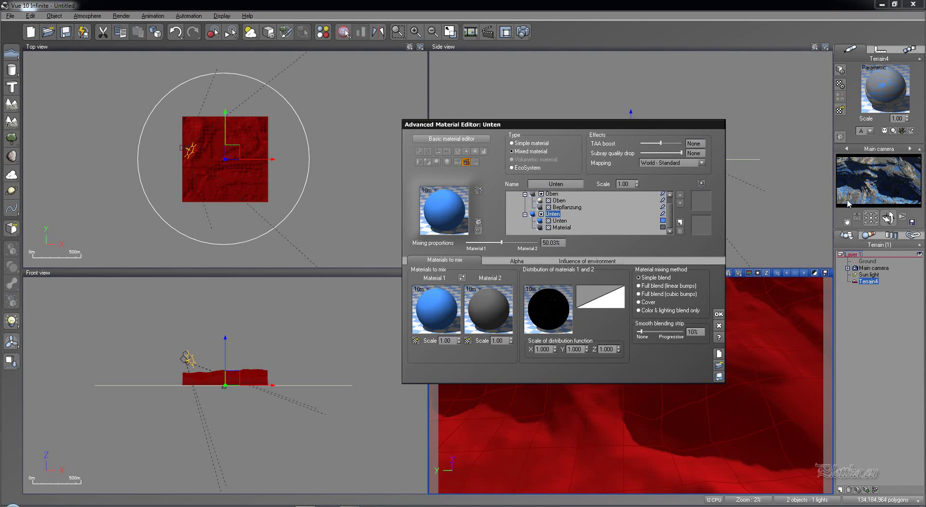
left_click(847, 208)
left_click(663, 228)
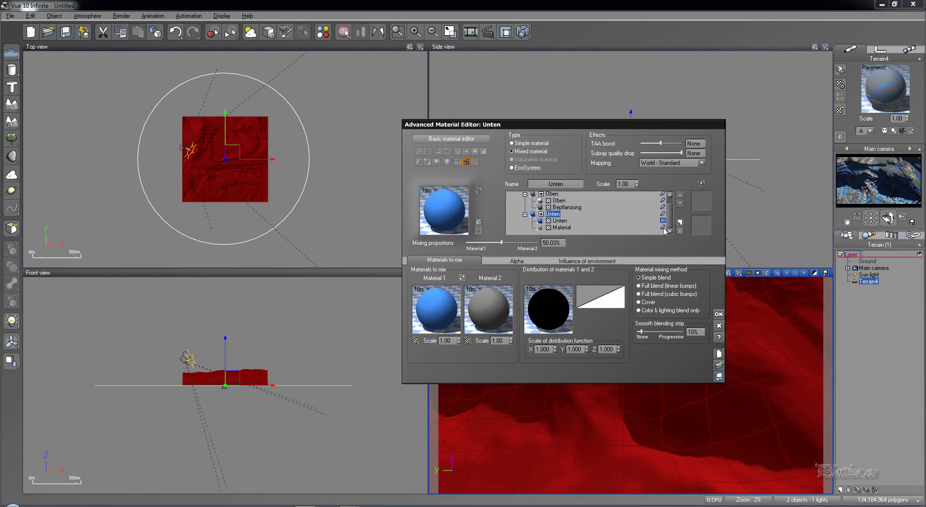
left_click(664, 229)
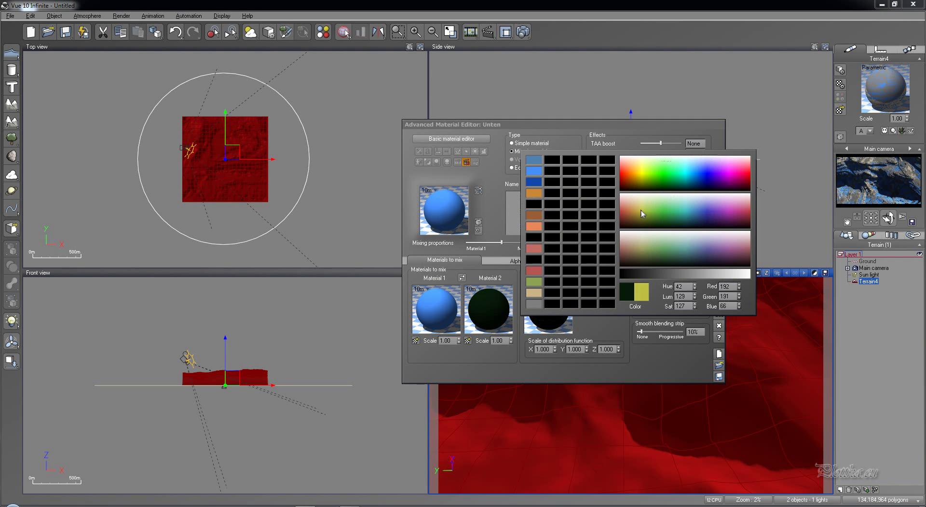
left_click(641, 168)
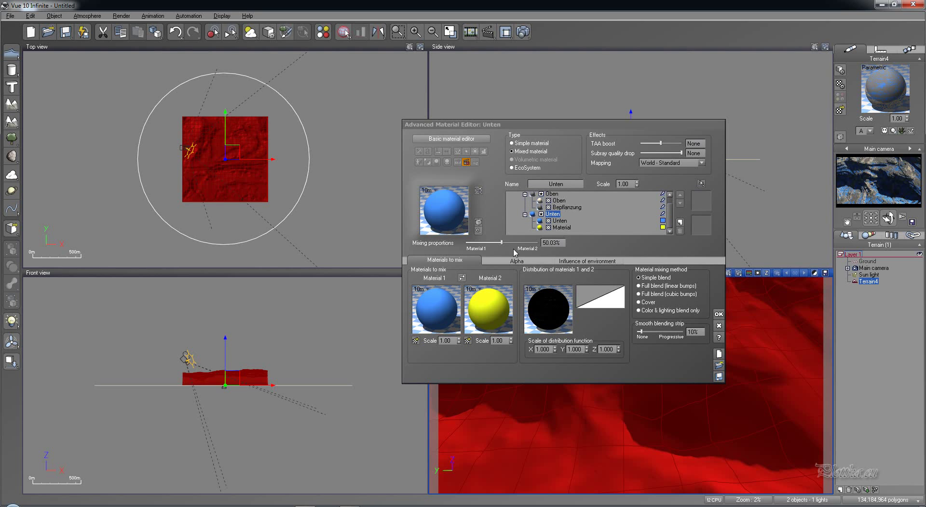
Set the Unten mix's mixing proportions to 48.01% and enable material distribution dependent on local slope, altitude and orientation
left_click_drag(504, 242, 510, 242)
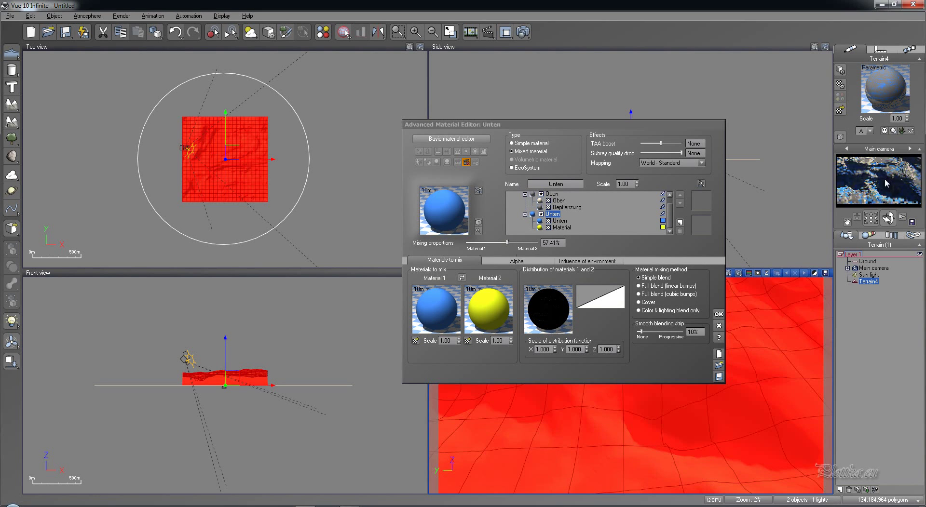
left_click(508, 243)
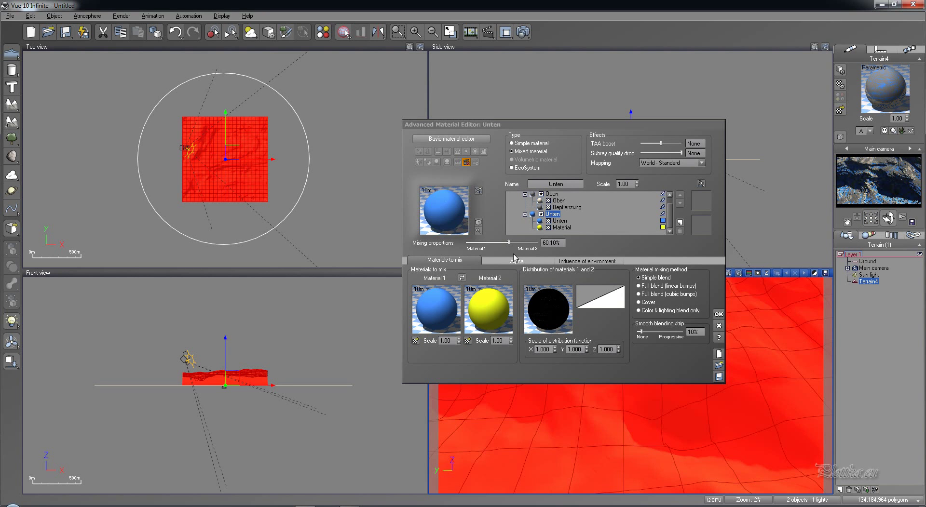
left_click(510, 241)
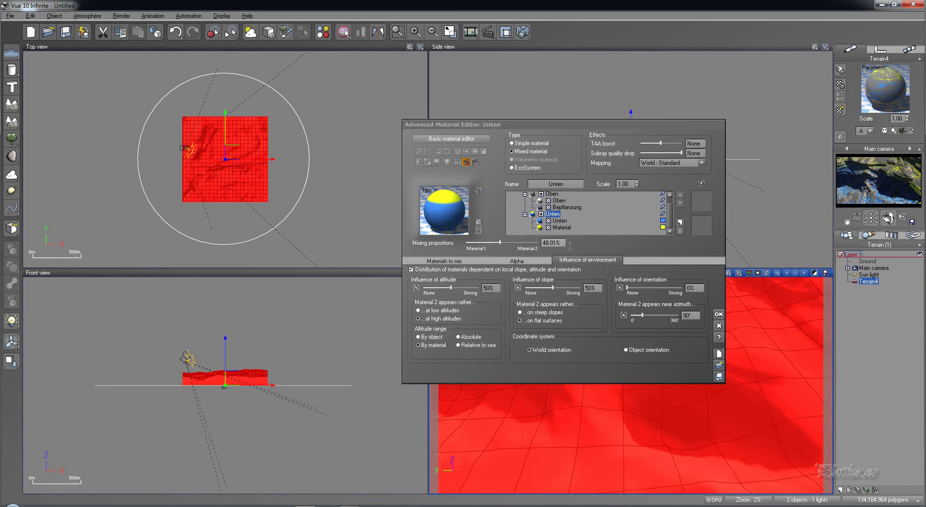
Rename the yellow sub-material of the Unten mix to Buesche
left_click(552, 228)
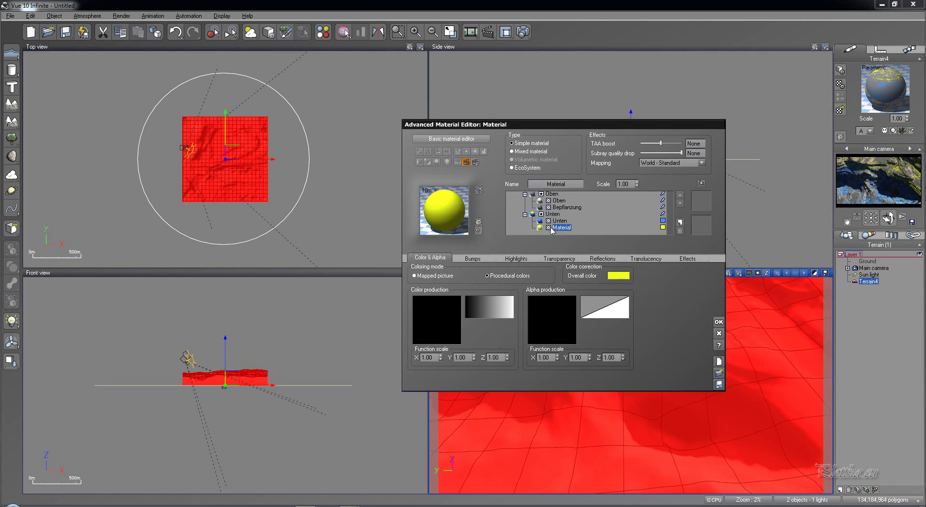
double_click(567, 183)
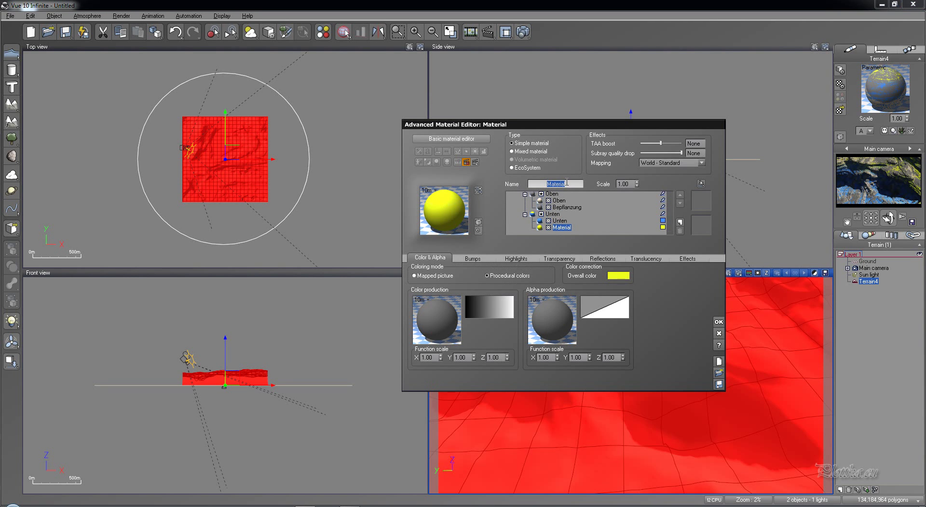
type("Buesche")
key("Return")
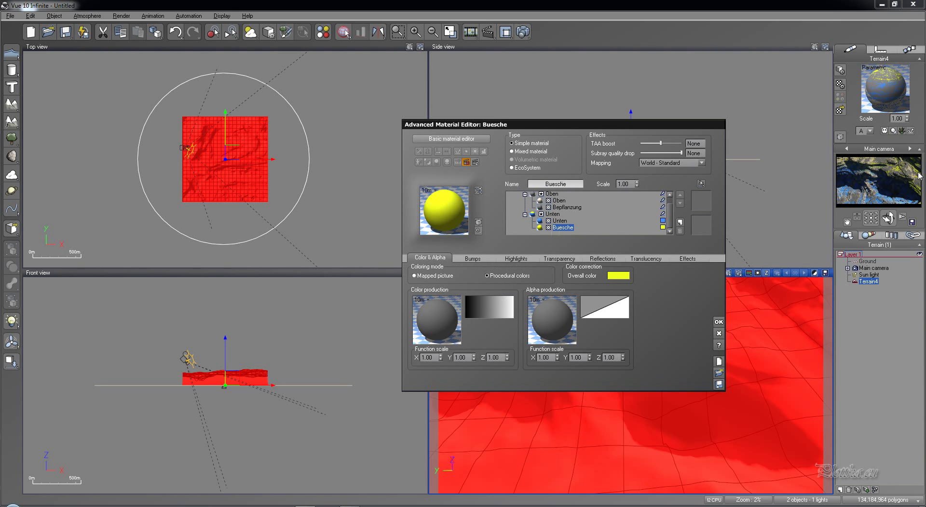
Select the Unten mix and render the main camera view to examine the blue and yellow material distribution
left_click(553, 214)
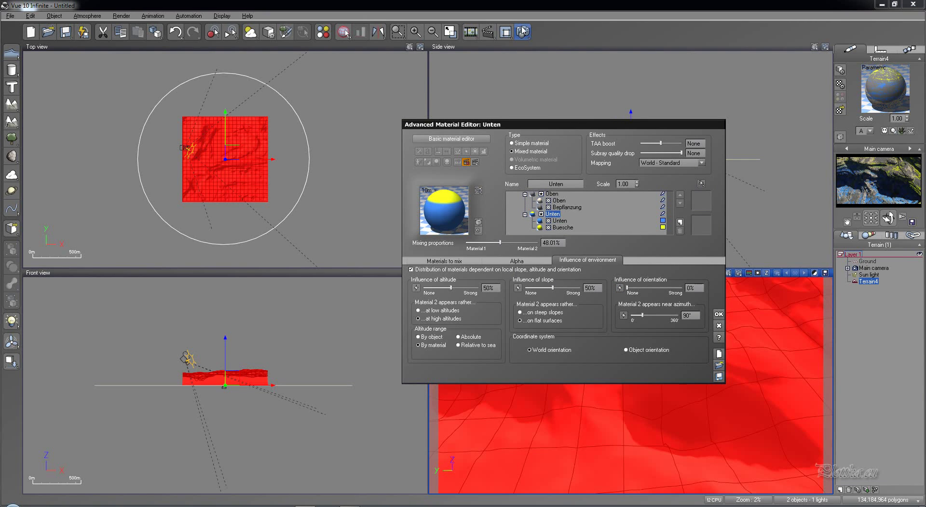
key("shift+F9")
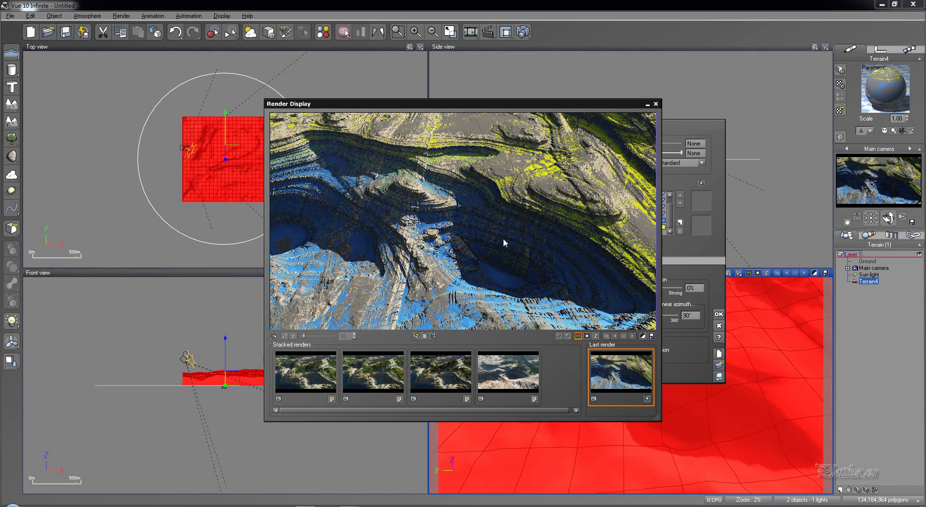
left_click(656, 104)
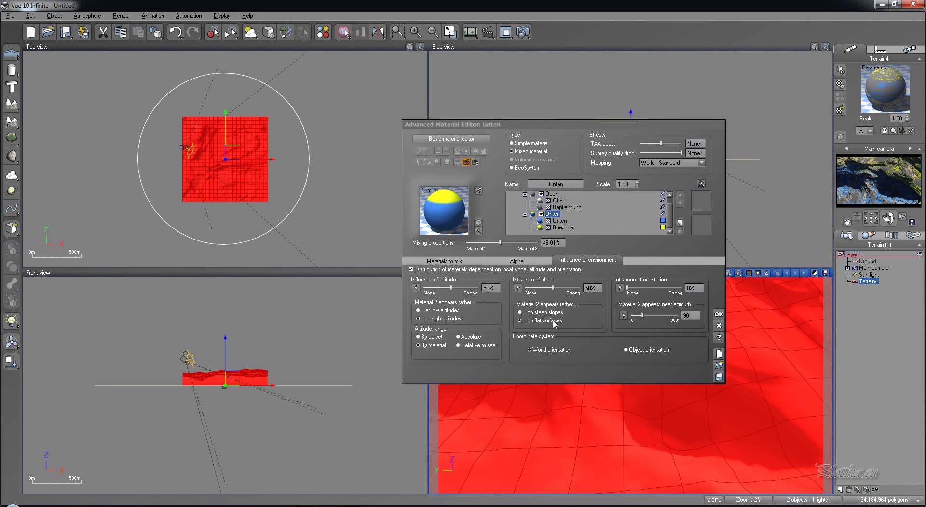
Try to convert the Unten mix's blue sub-material into a mixed material distributed by a preset function from the Fractals collection
left_click(559, 220)
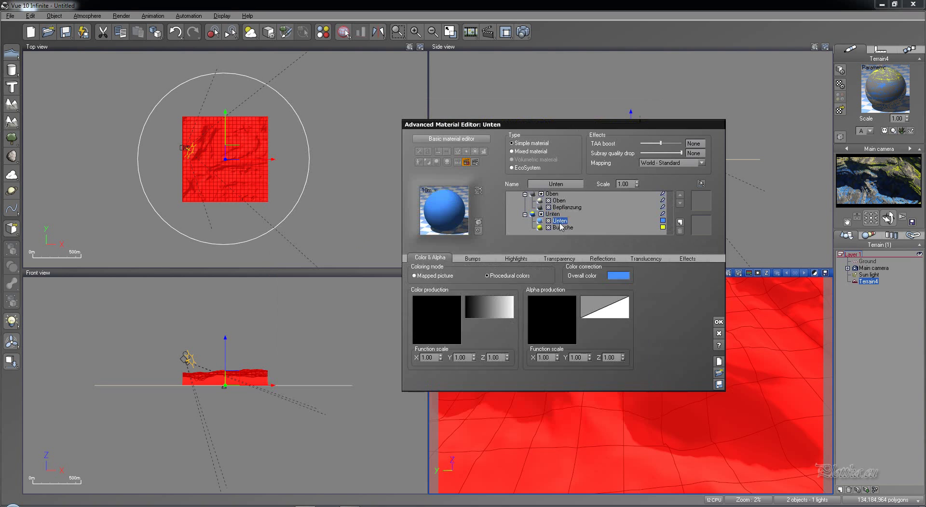
left_click(530, 151)
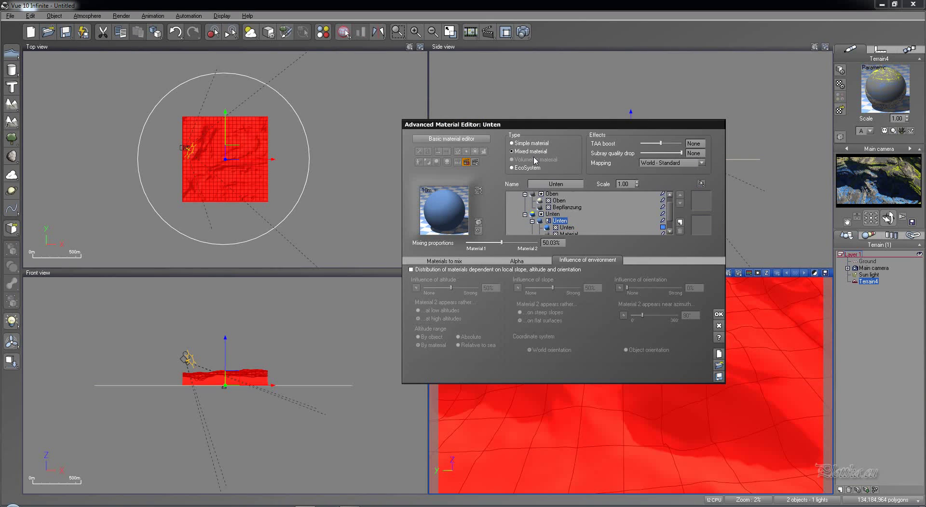
left_click(460, 261)
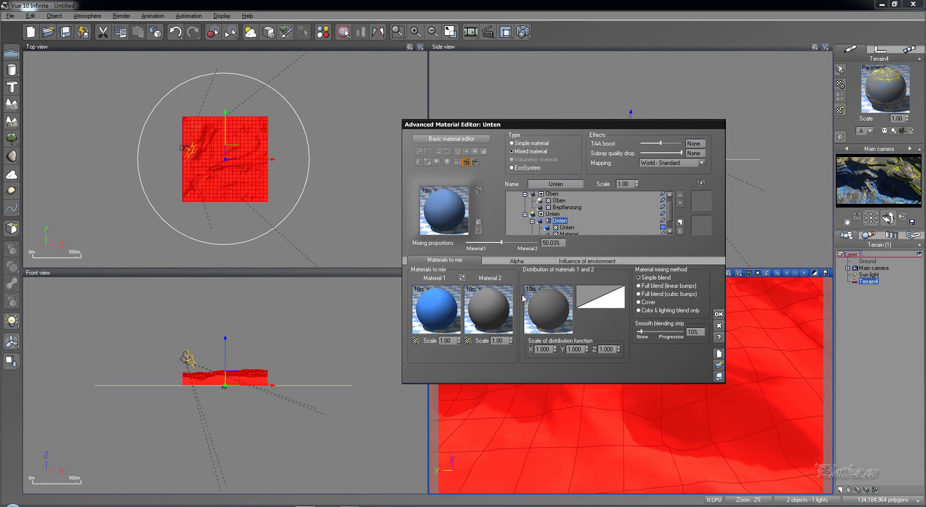
right_click(547, 302)
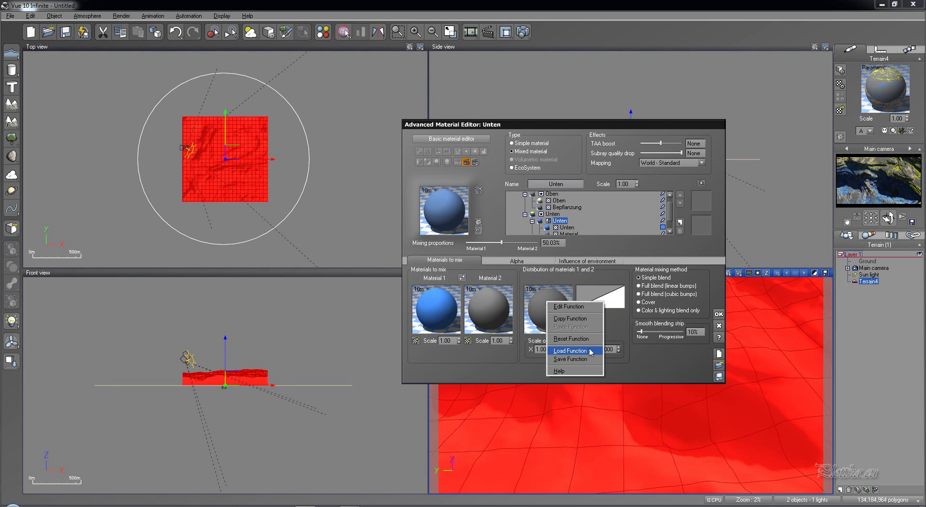
left_click(570, 351)
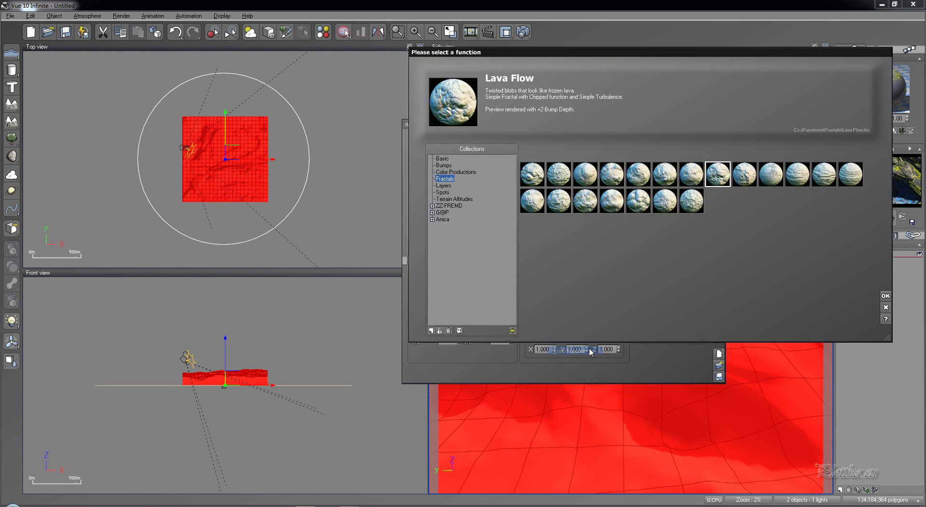
left_click(615, 210)
left_click(885, 297)
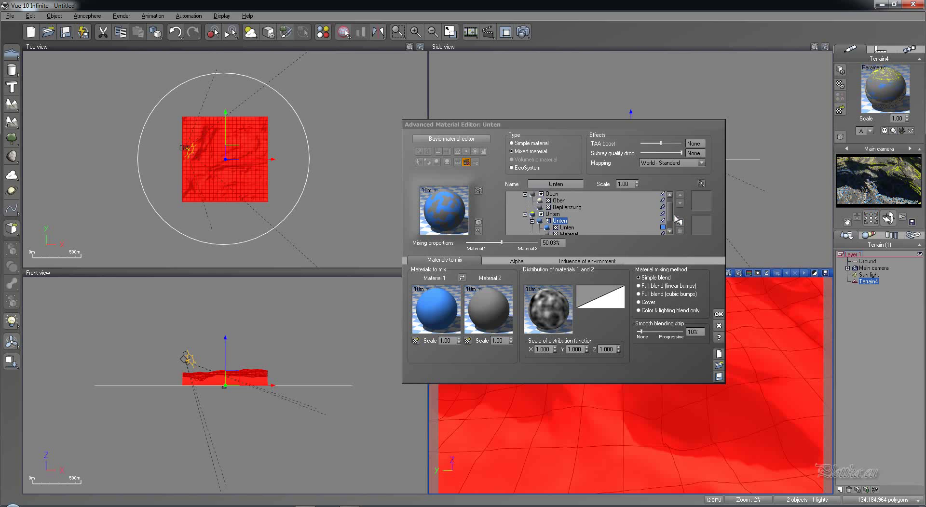
Color the nested Unten mix's second material magenta and refresh the main camera preview
scroll(668, 222, "down", 2)
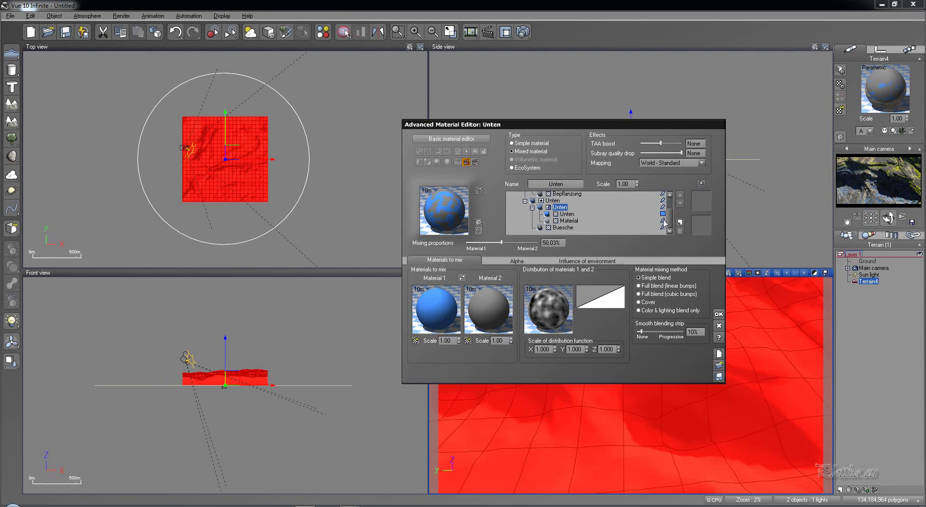
left_click(663, 221)
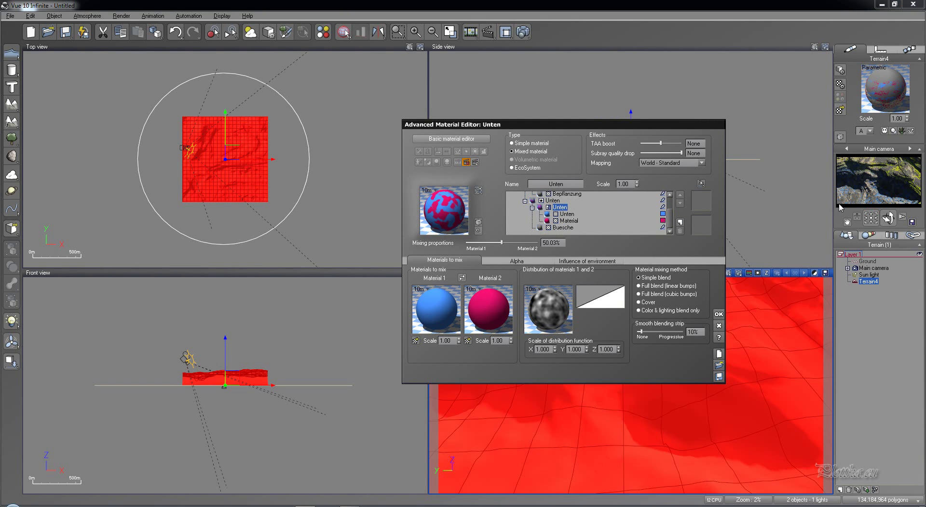
left_click(868, 205)
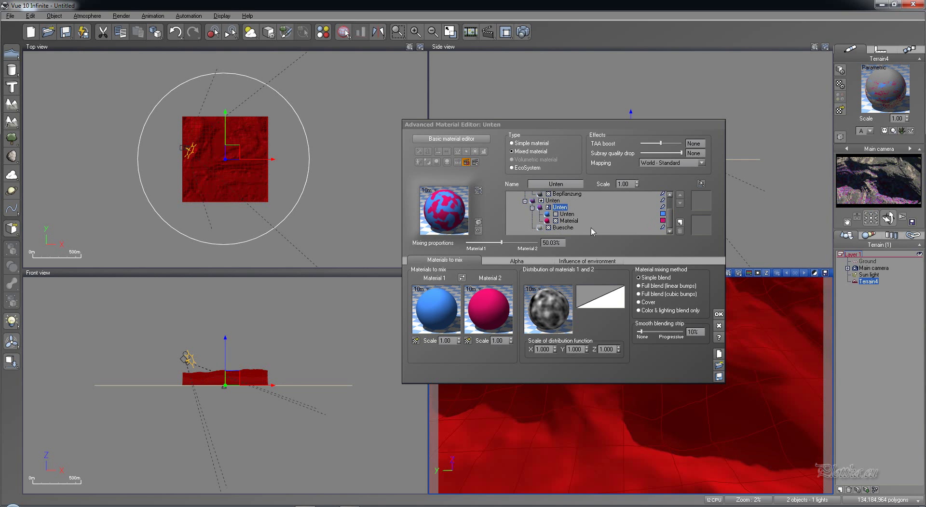
Set the nested Unten mix's mapping to Object - Standard and its mixing proportions to 47.34%
left_click(671, 163)
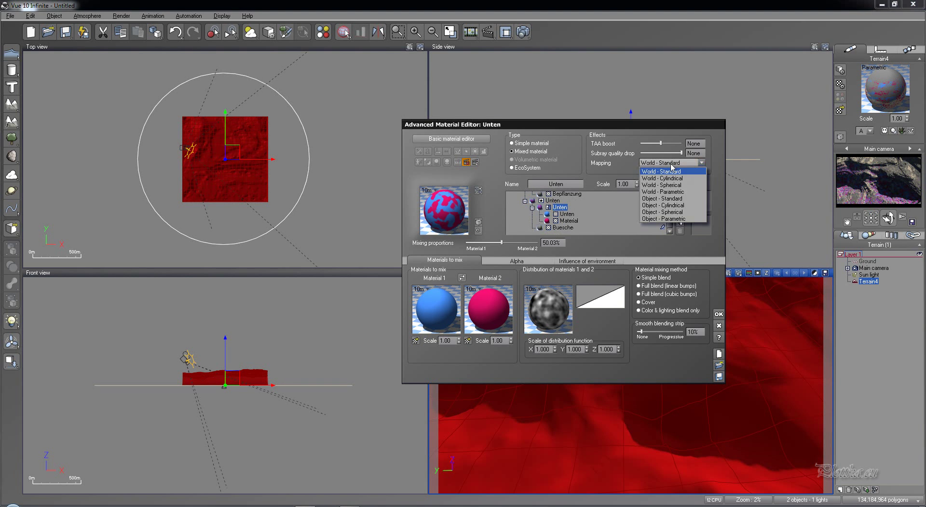
left_click(663, 199)
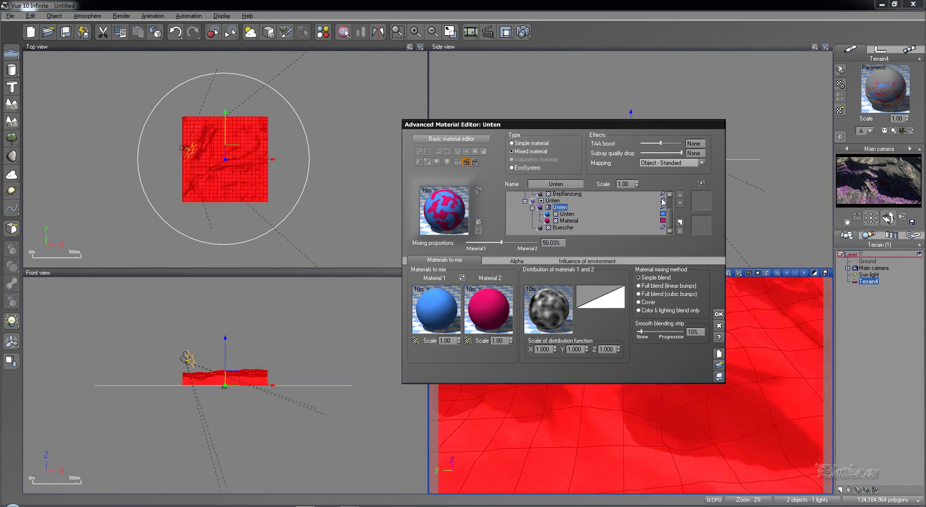
left_click(858, 197)
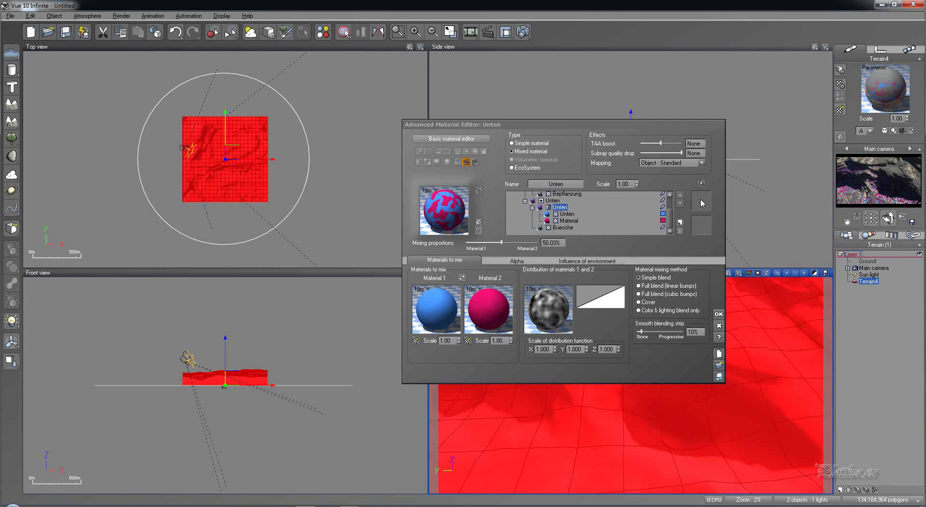
left_click_drag(507, 244, 506, 242)
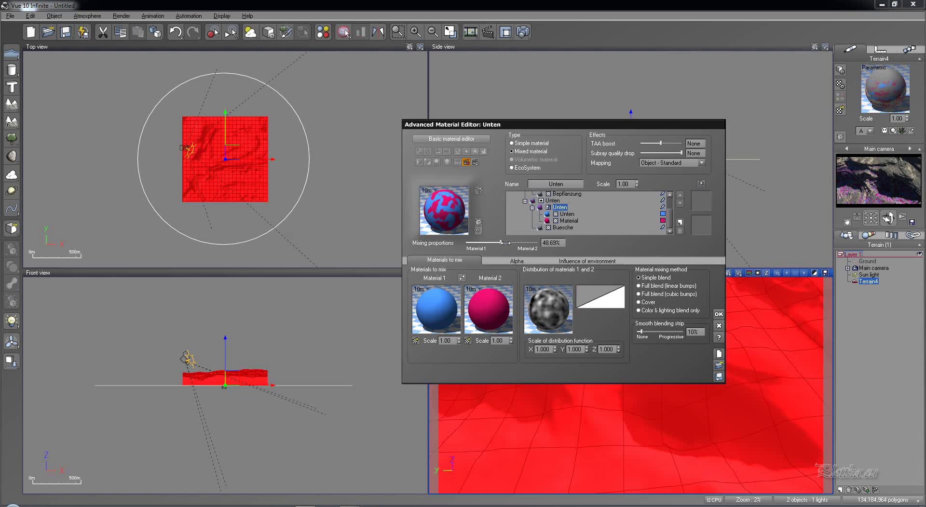
left_click(875, 198)
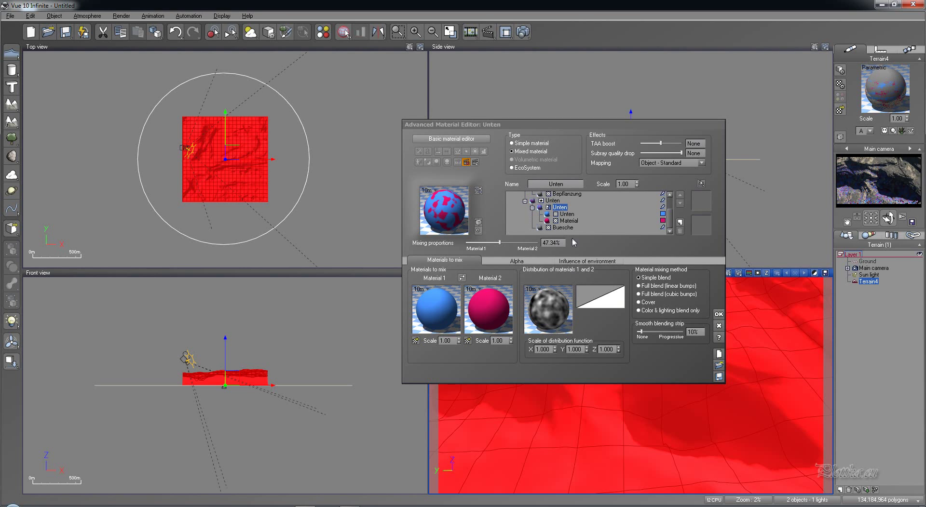
Examine the effects settings of the nested mix's blue and magenta sub-materials
left_click(567, 214)
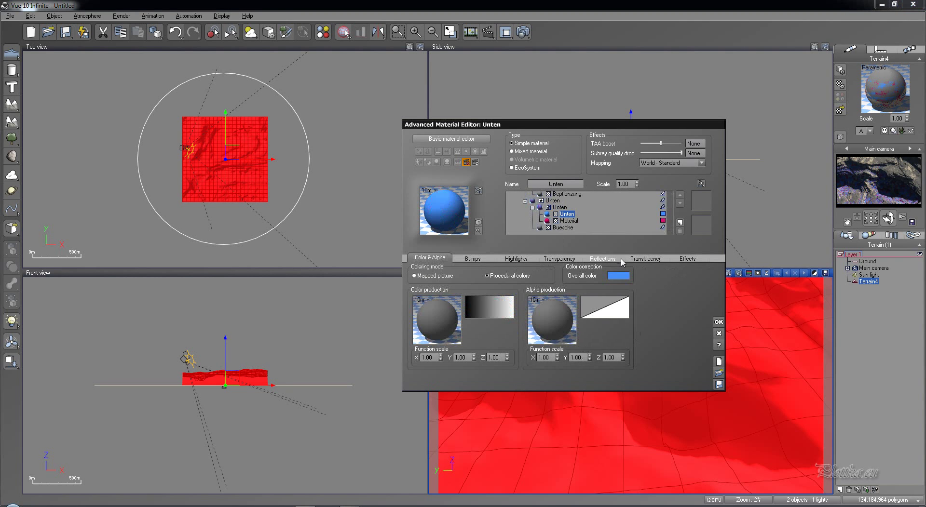
left_click(703, 262)
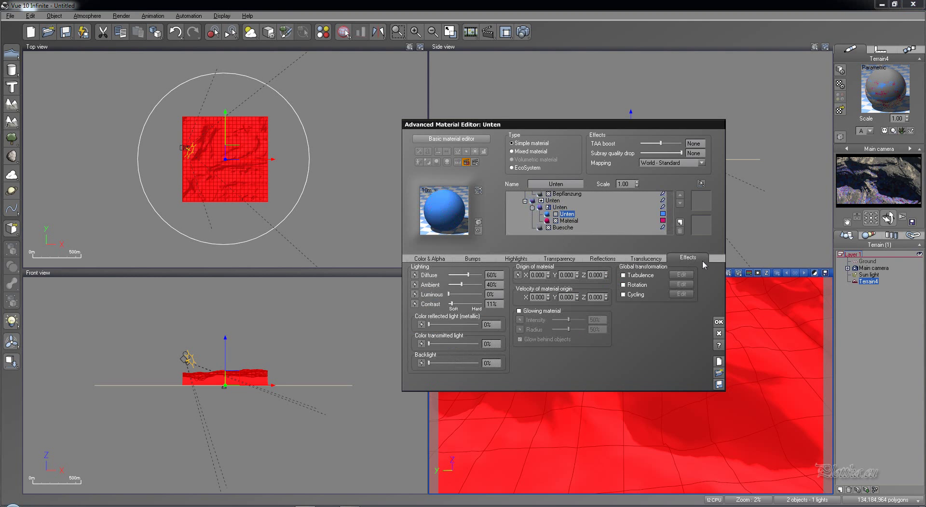
left_click(573, 222)
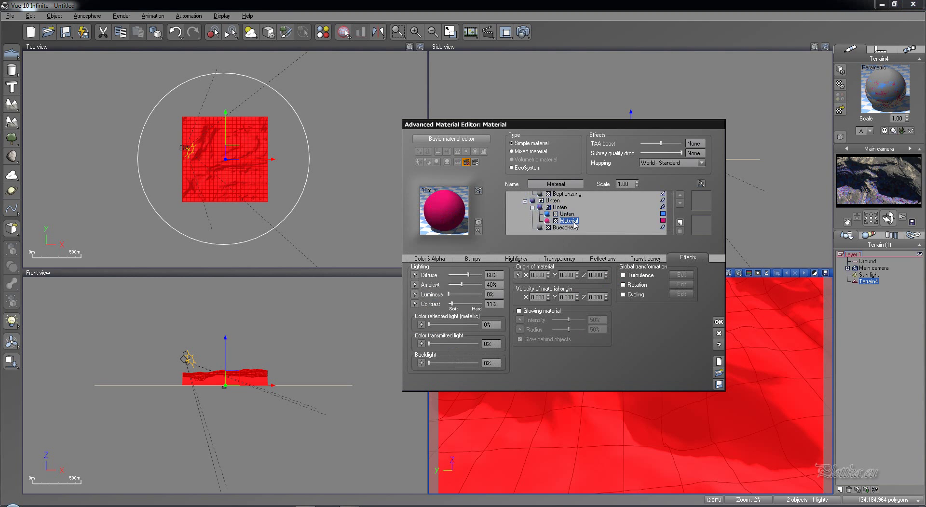
left_click(567, 214)
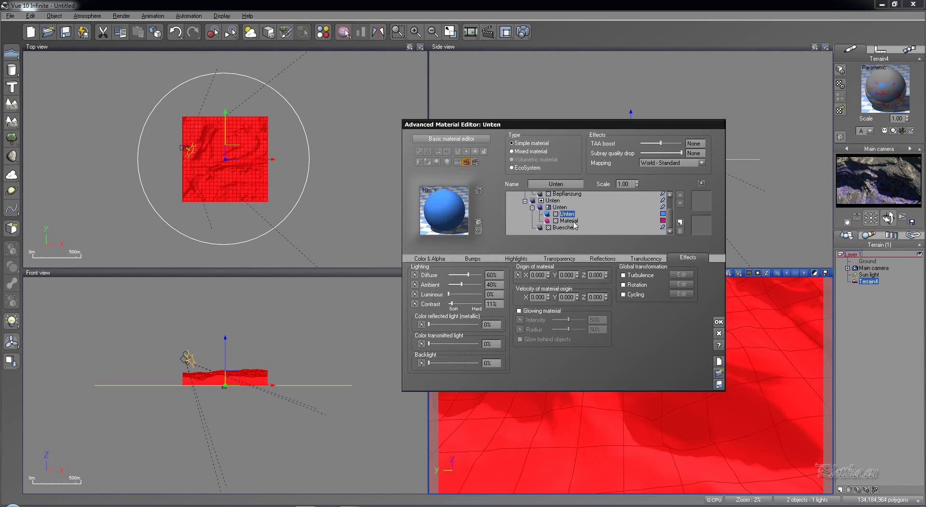
left_click(603, 220)
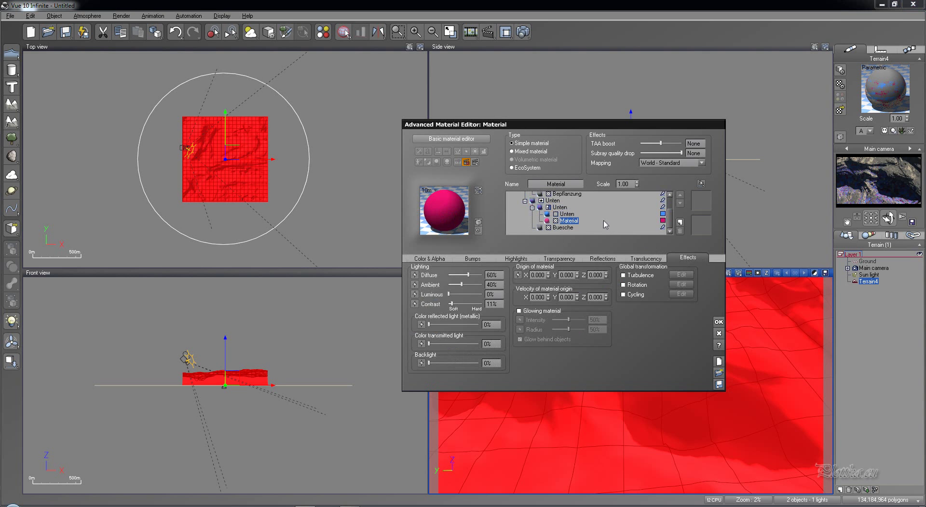
Clear the highlight colors and turn the nested Unten mix back into a simple material
left_click(663, 221)
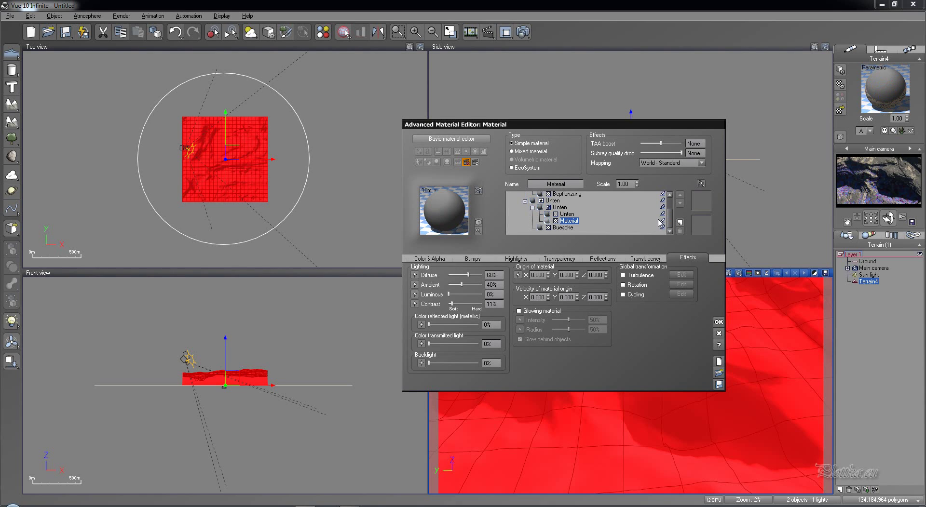
left_click(554, 208)
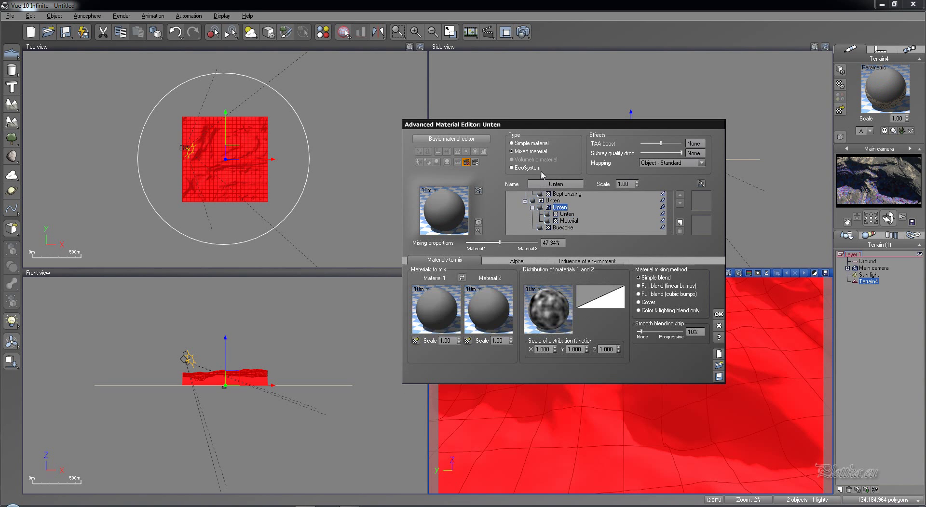
left_click(536, 144)
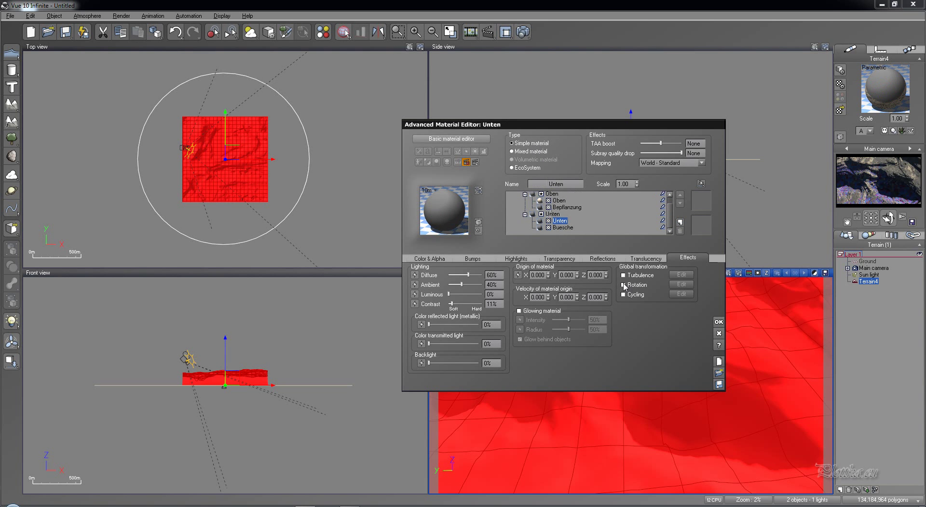
Add a Red plastic layer over the simple Unten material and limit its altitude range to -1.00 through -0.30
left_click(678, 222)
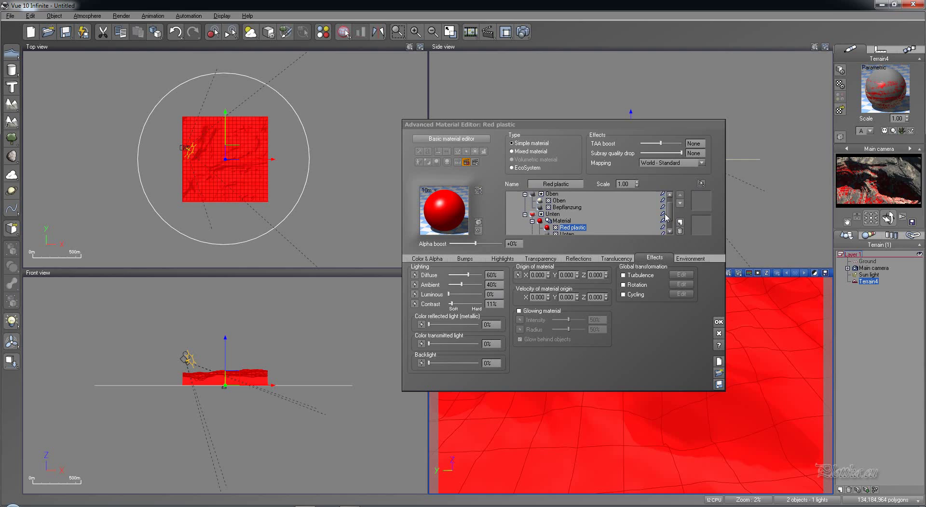
left_click_drag(668, 212, 668, 221)
left_click(687, 259)
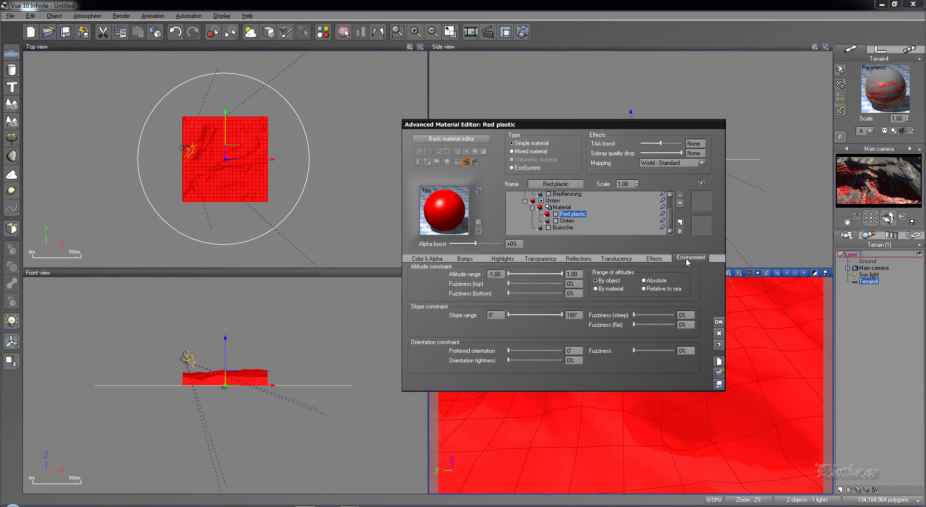
left_click_drag(560, 274, 534, 274)
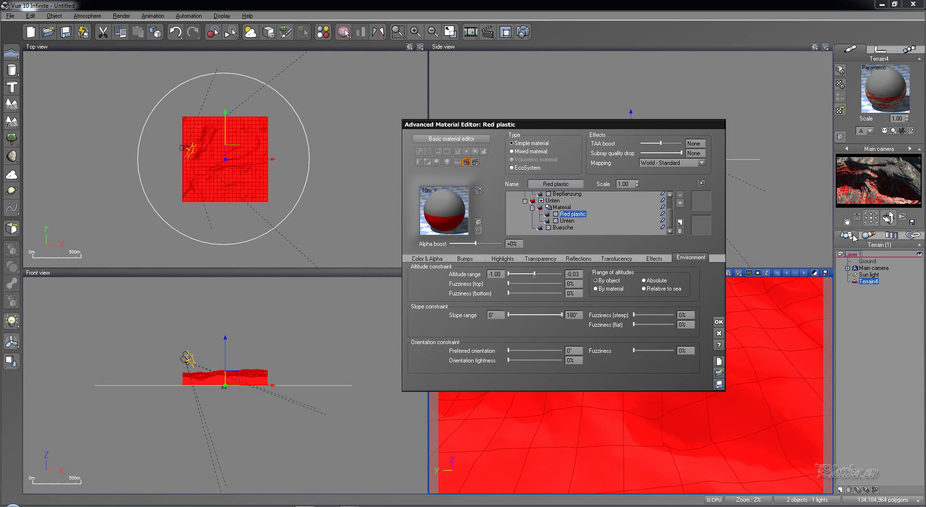
left_click(841, 161)
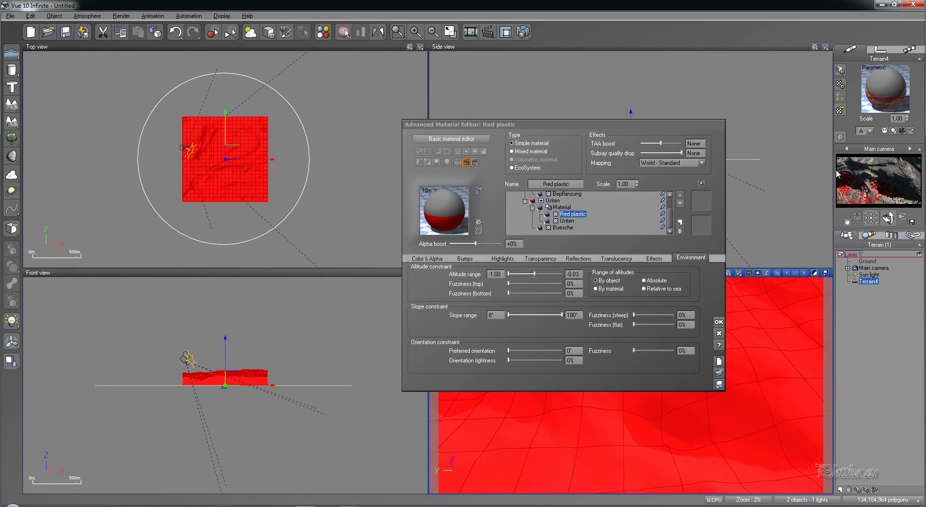
left_click_drag(535, 274, 527, 274)
left_click(858, 196)
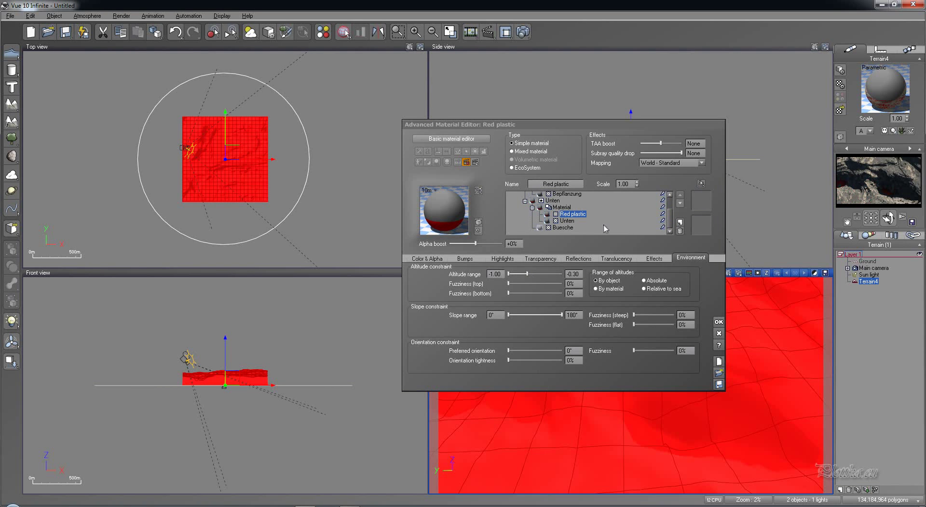
Highlight the Red plastic layer in green and the Unten layer in blue, and render the main camera view
left_click(662, 215)
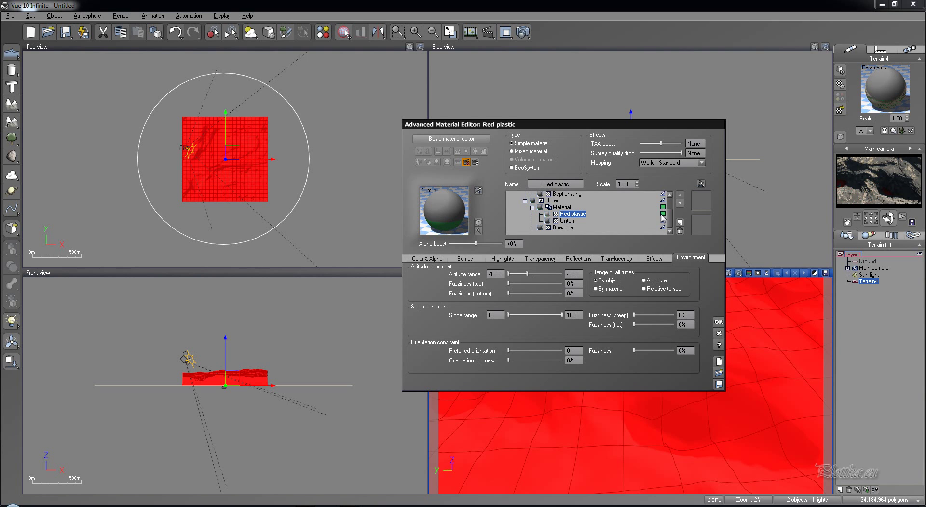
left_click(852, 188)
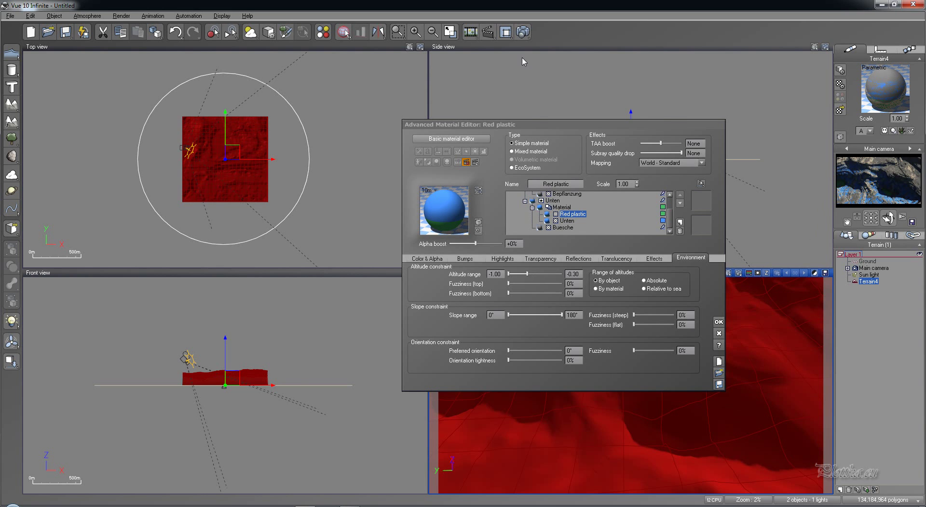
key("ctrl+F9")
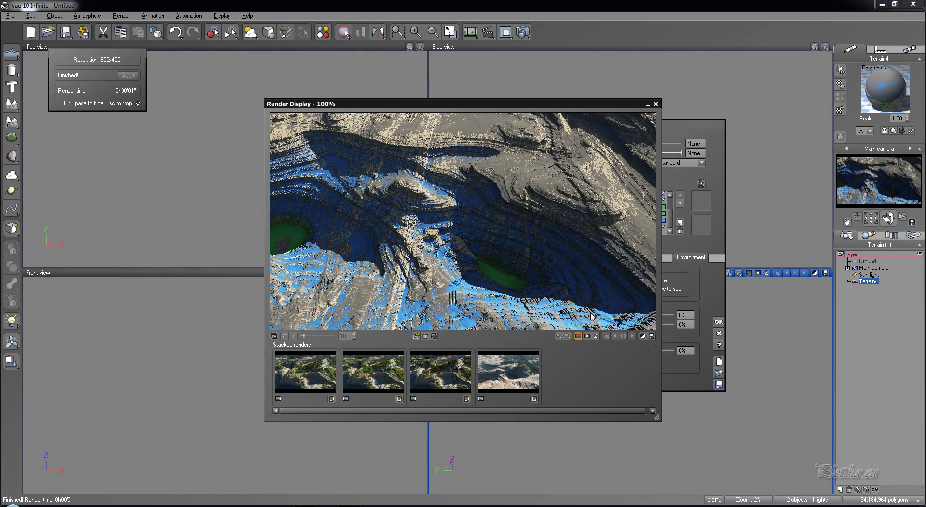
left_click(655, 104)
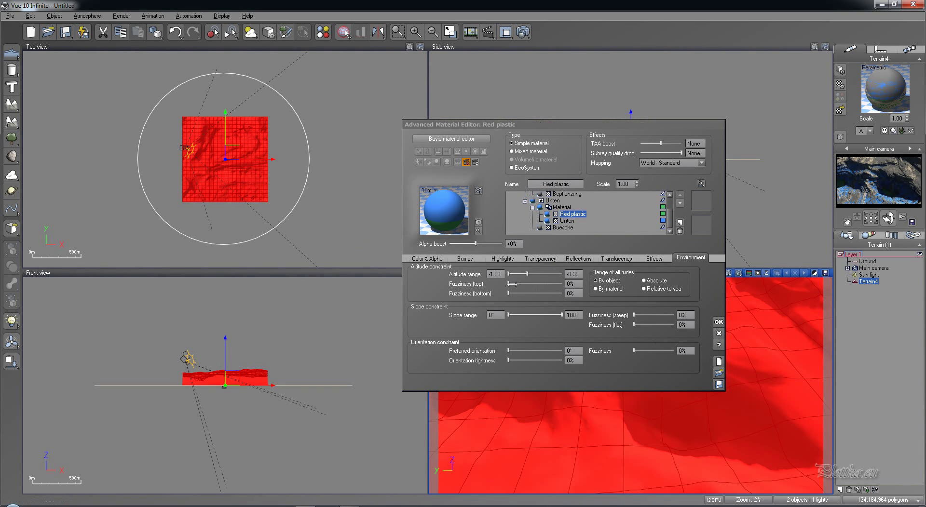
Set the Red plastic layer's top altitude fuzziness to 6% and its upper altitude limit to -0.23
left_click_drag(514, 283, 529, 274)
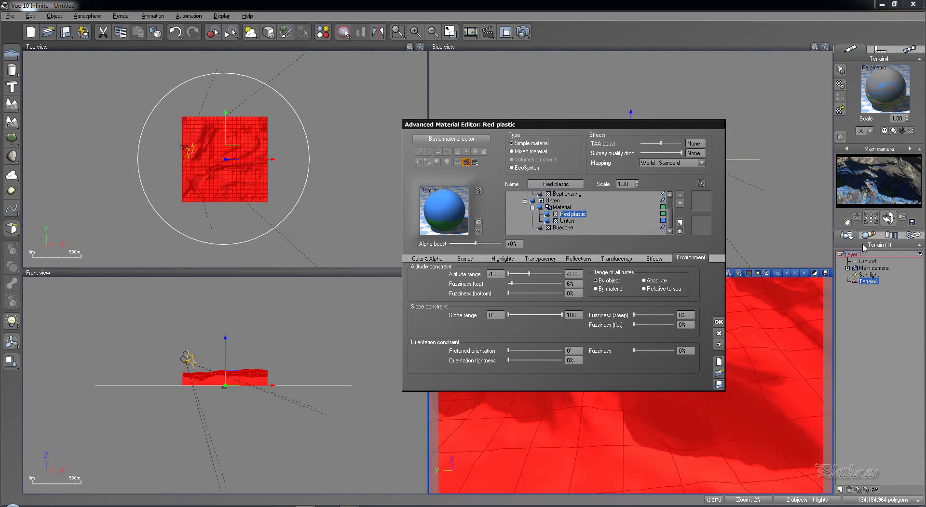
Render the main camera view to check the Red plastic layer's altitude blending, and close the render display
left_click(866, 202)
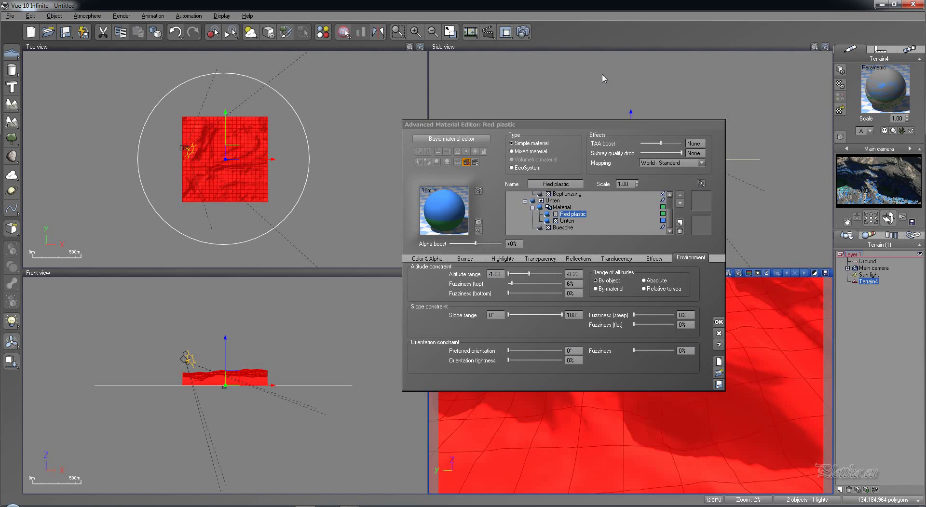
key("ctrl+F9")
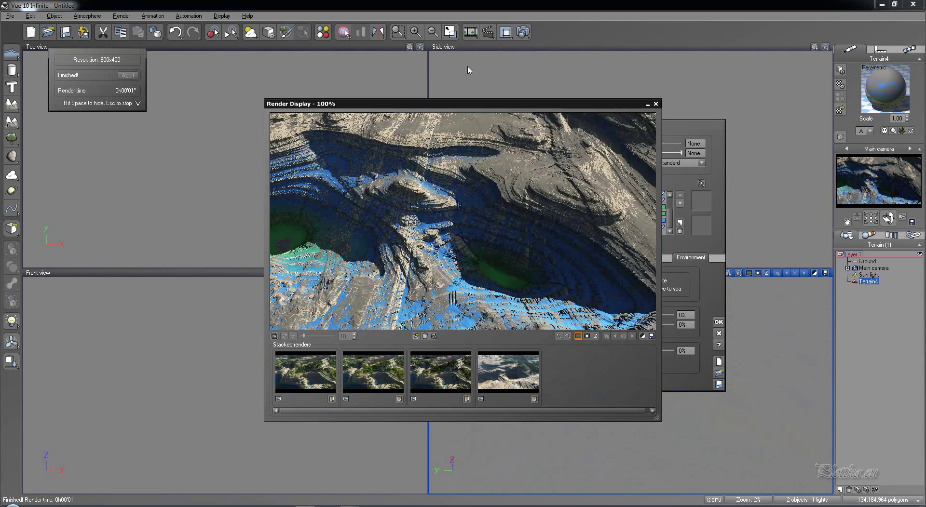
left_click(656, 104)
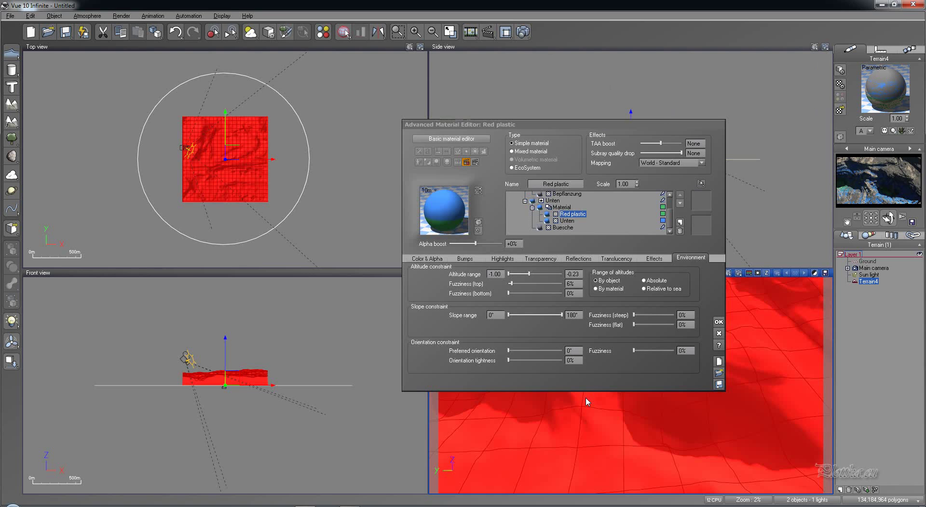
Clear the highlight colors from the material layers and select the Oben mixed material in the hierarchy
left_click(664, 222)
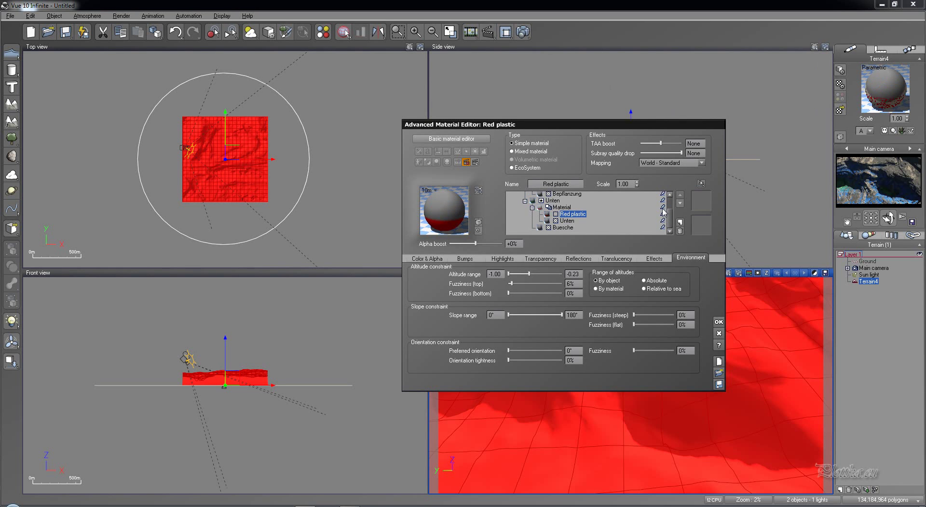
scroll(665, 218, "up", 2)
left_click(663, 201)
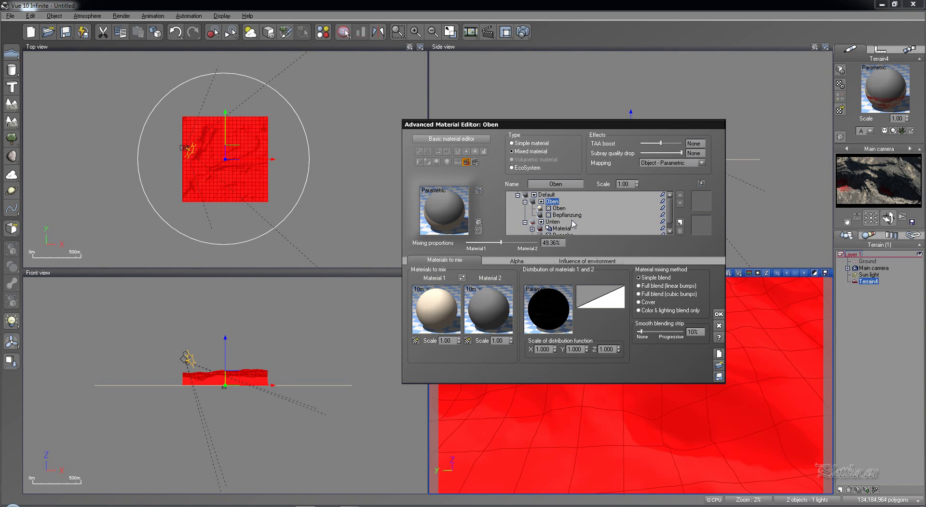
Inspect the Sand material in the Unten mix, view the terrain's main camera render, and close the render display
left_click(561, 228)
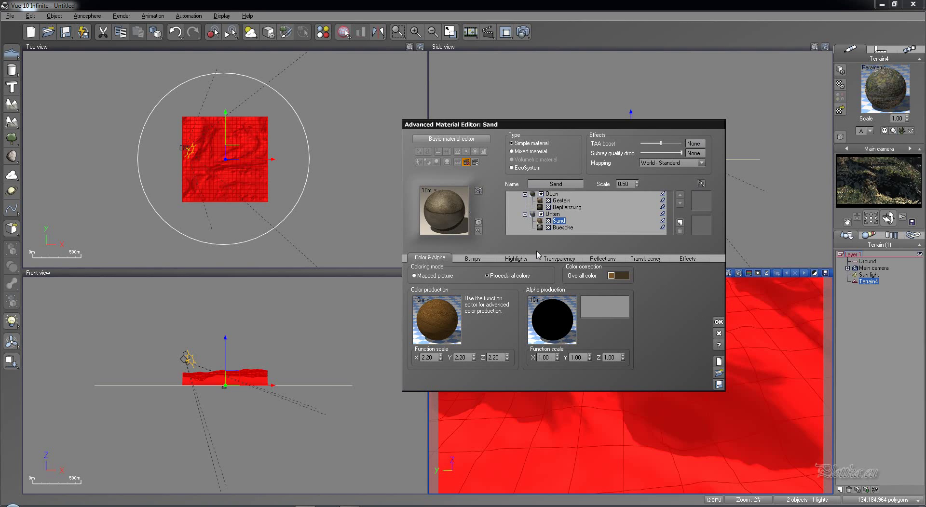
left_click(748, 274)
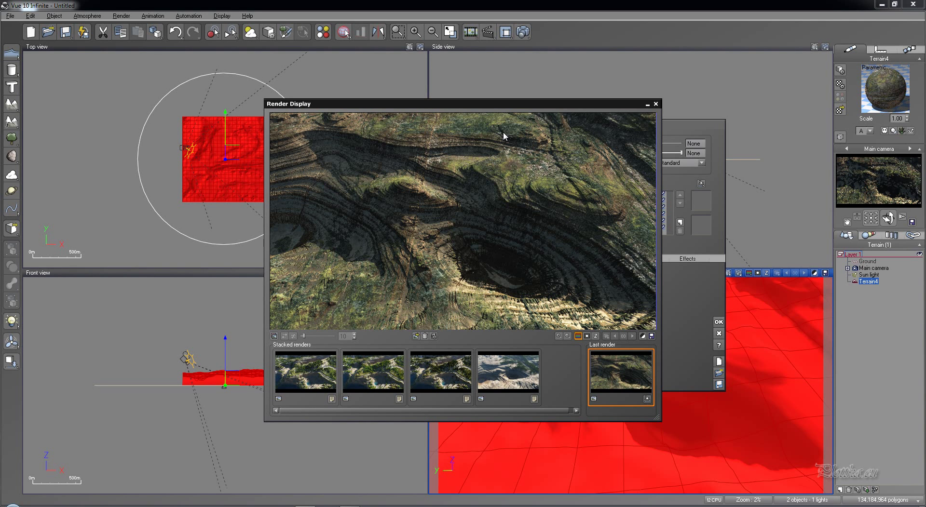
left_click(656, 103)
In Gestein's bump function graph, delete the QuadSpinner Foundry node's links to the Displacement and Bump outputs and accept the graph
left_click(561, 200)
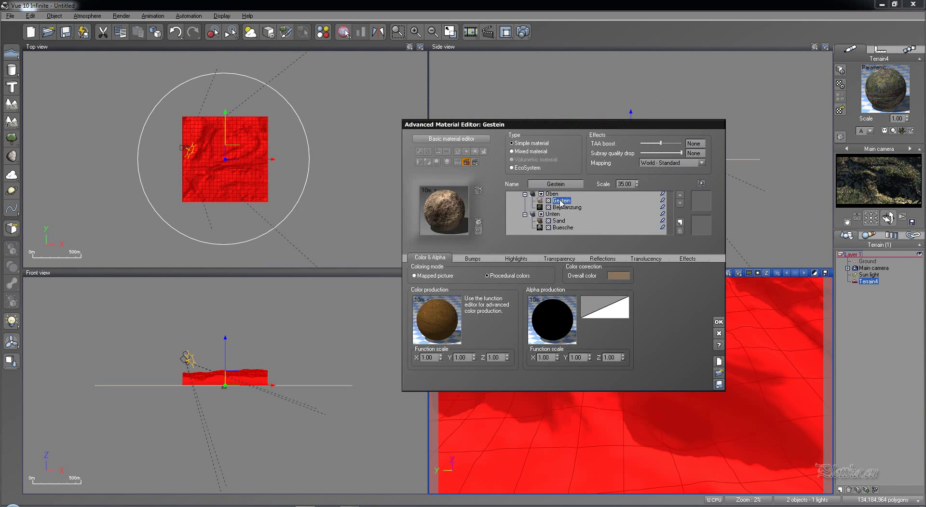
left_click(469, 261)
right_click(432, 302)
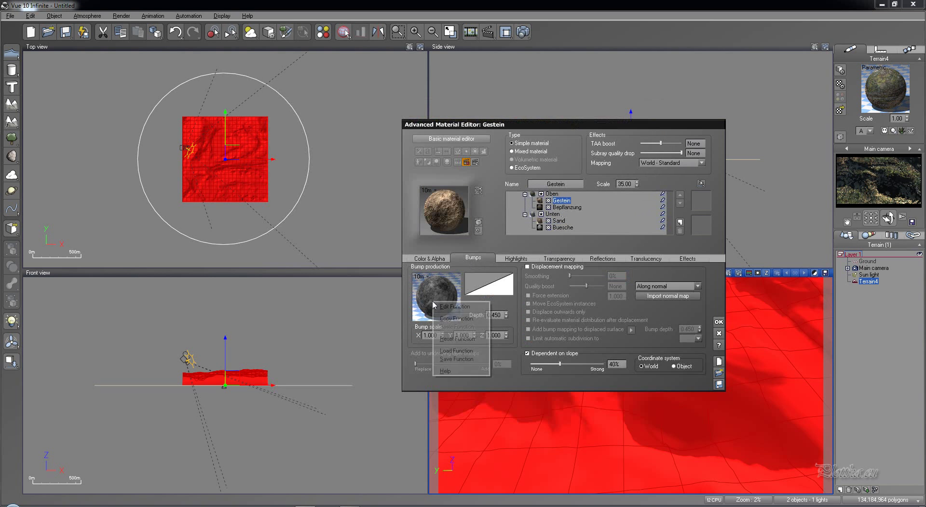
left_click(465, 307)
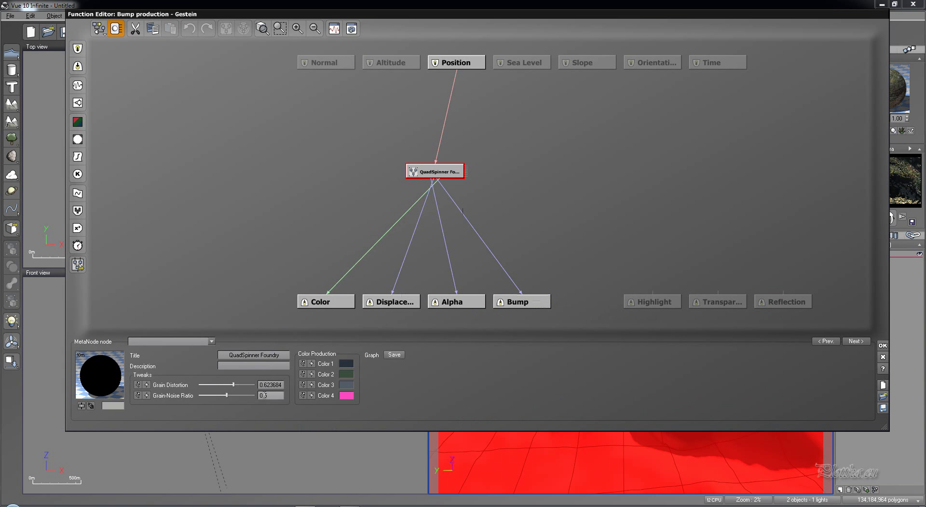
left_click(408, 259)
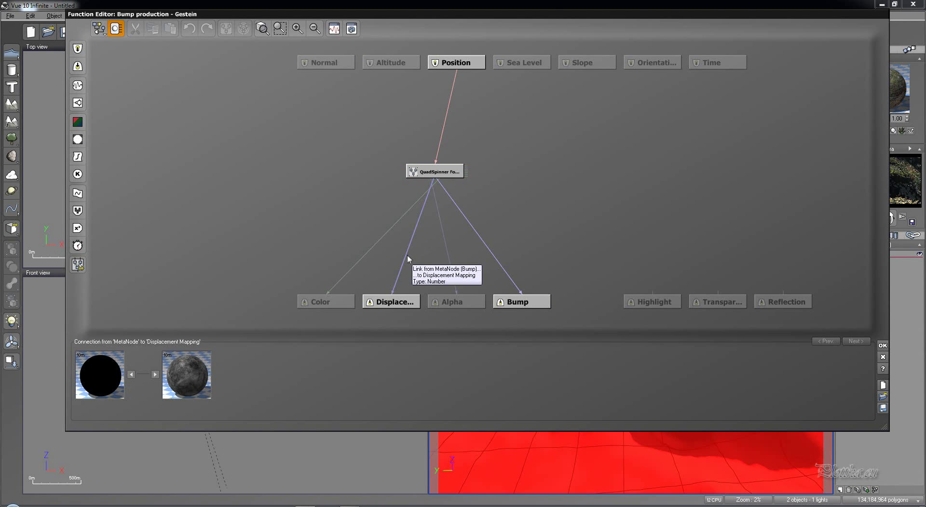
key("Delete")
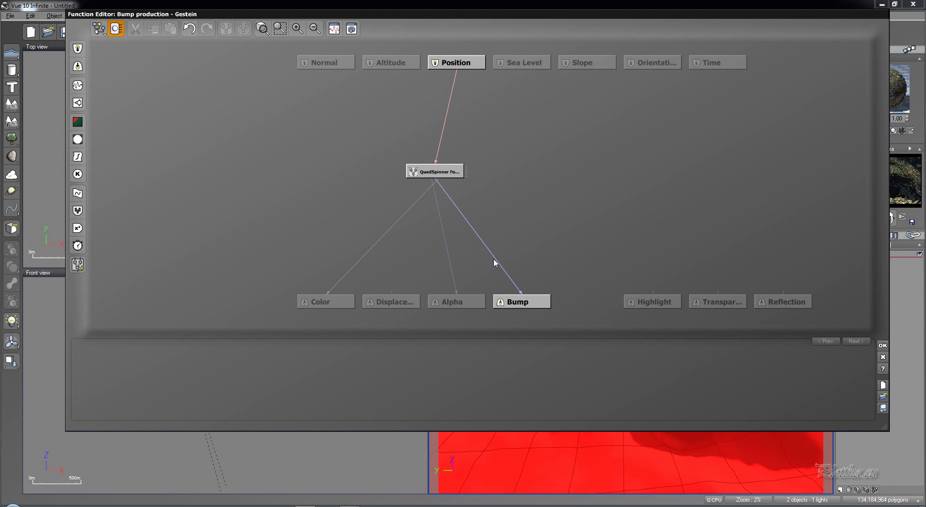
left_click(496, 262)
key("Delete")
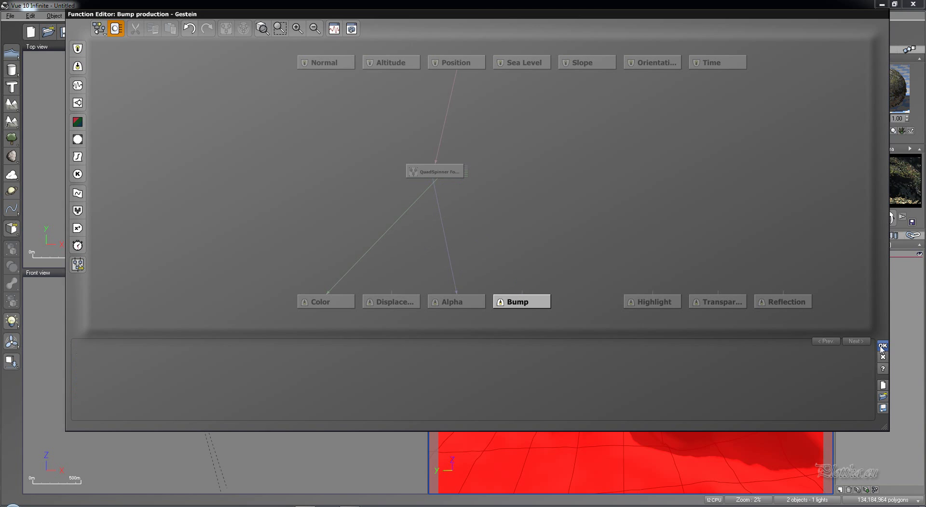
left_click(882, 345)
Remove the QuadSpinner Foundry links to the Displacement and Bump outputs in Bepflanzung's bump function and accept the graph
left_click(562, 208)
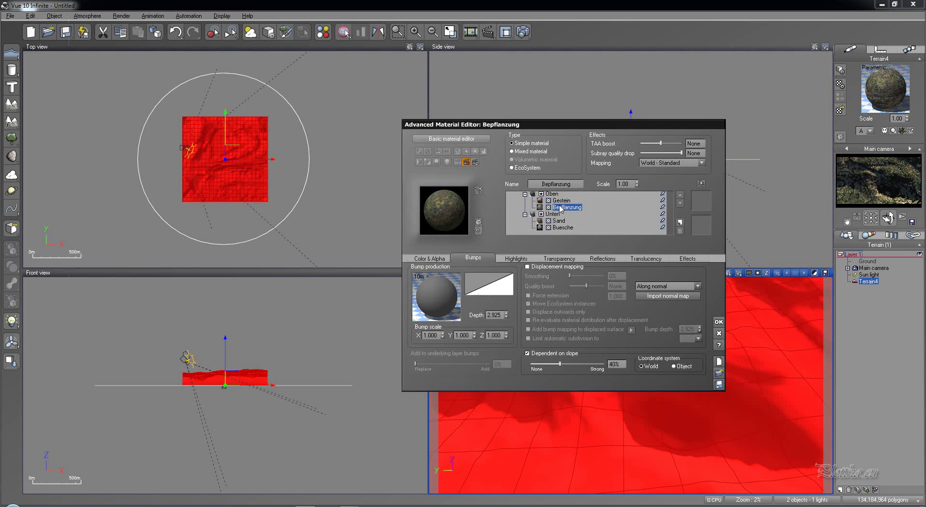
right_click(434, 287)
left_click(440, 291)
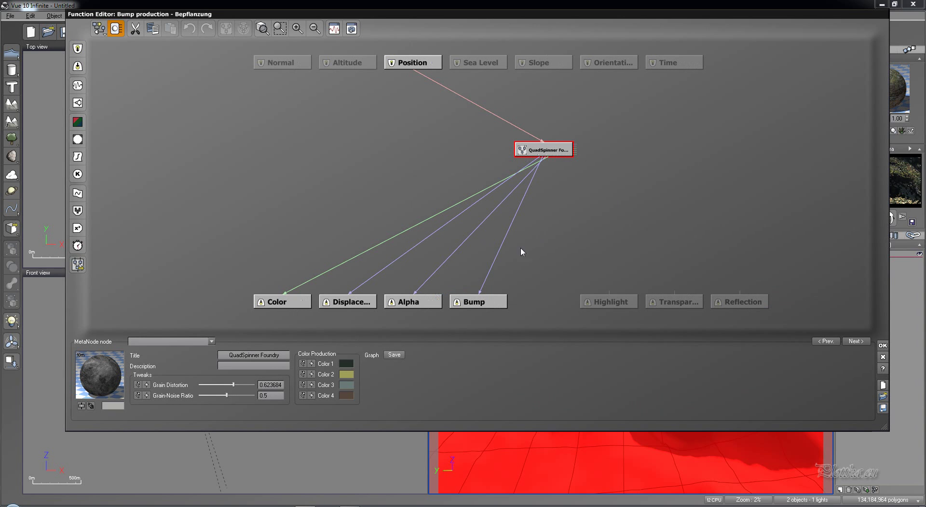
left_click(408, 254)
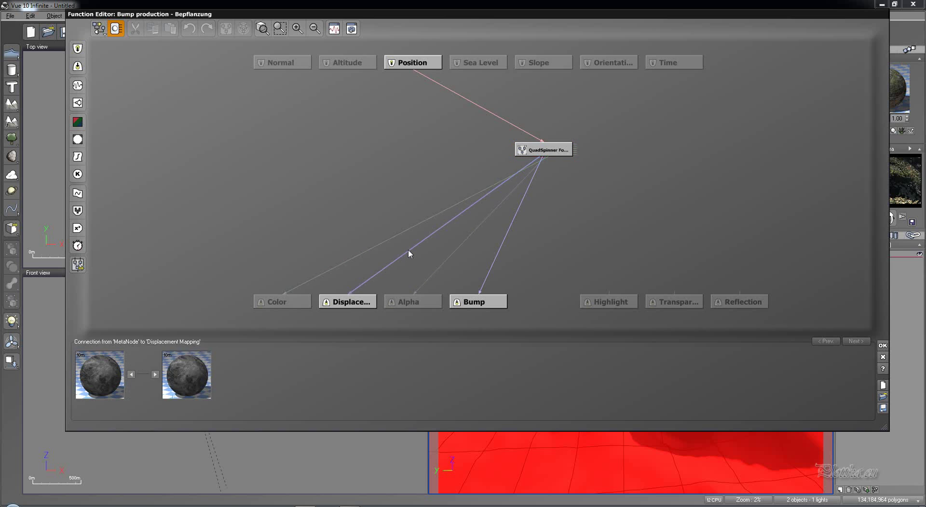
left_click(497, 259)
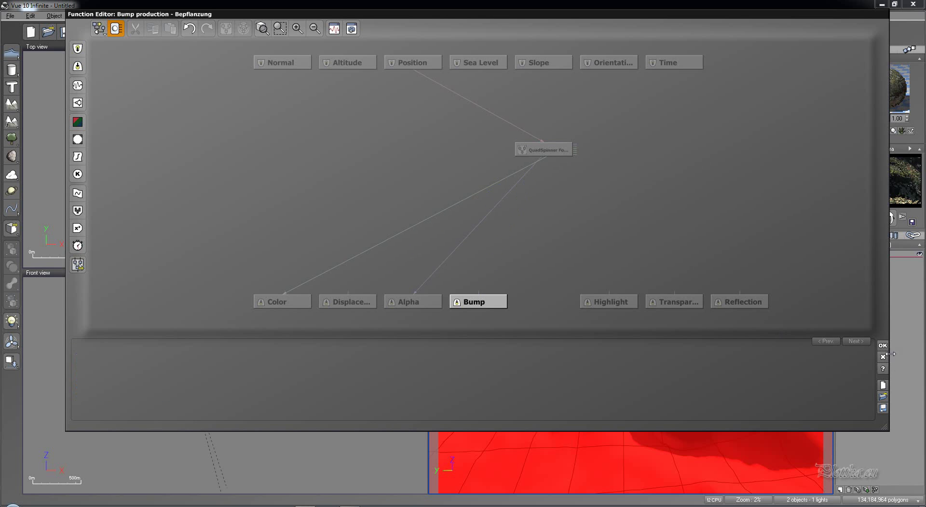
left_click(883, 345)
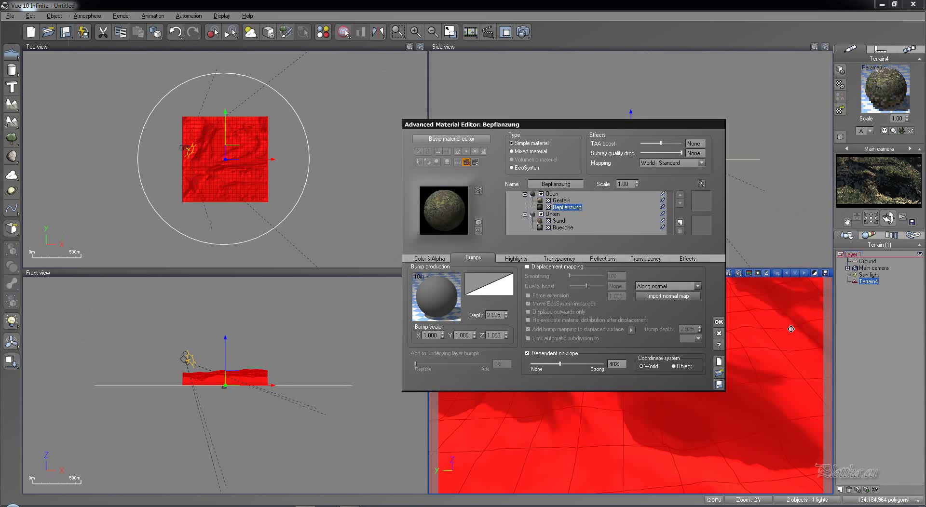
In Sand's bump function, move the Combiner node up and disconnect it from the Bump and Displacement outputs, keeping the Reflection link
left_click(559, 221)
right_click(438, 303)
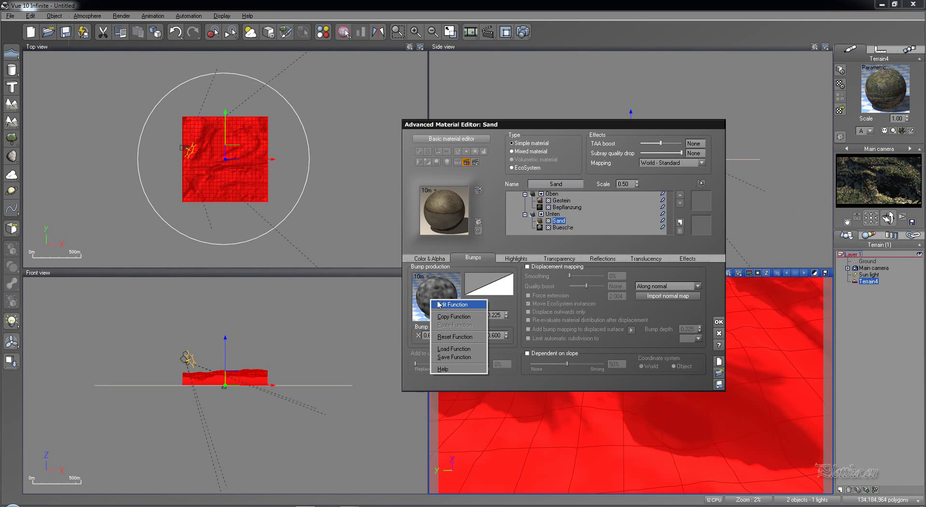
left_click(437, 304)
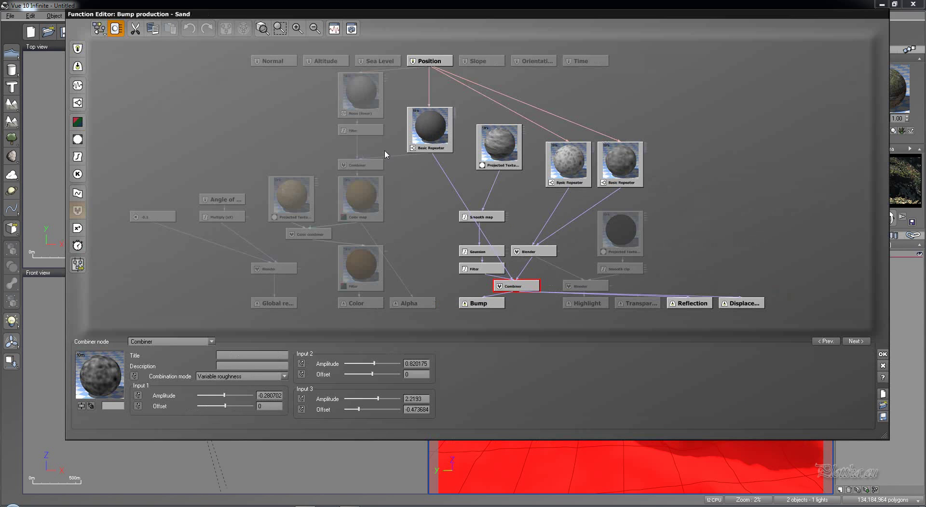
left_click_drag(514, 282, 532, 191)
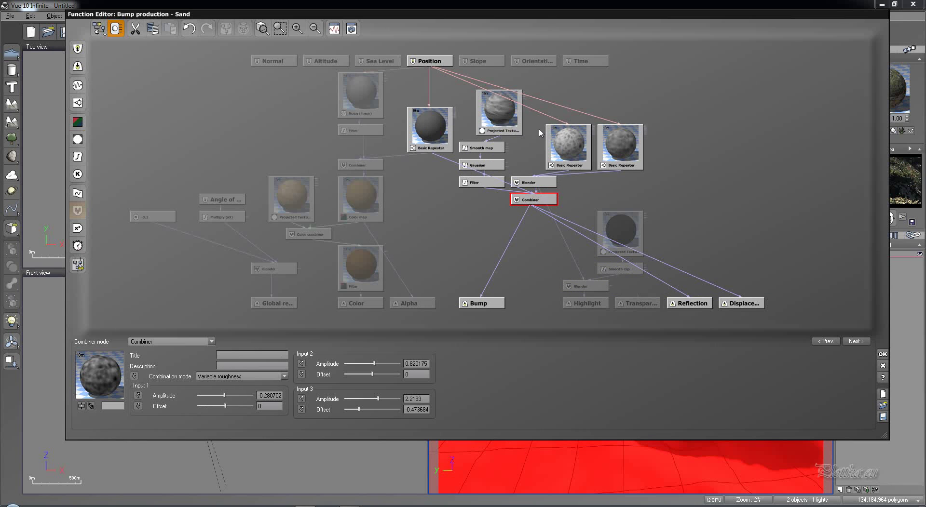
mouse_move(572, 161)
left_click_drag(515, 231, 527, 248)
left_click_drag(646, 256, 704, 203)
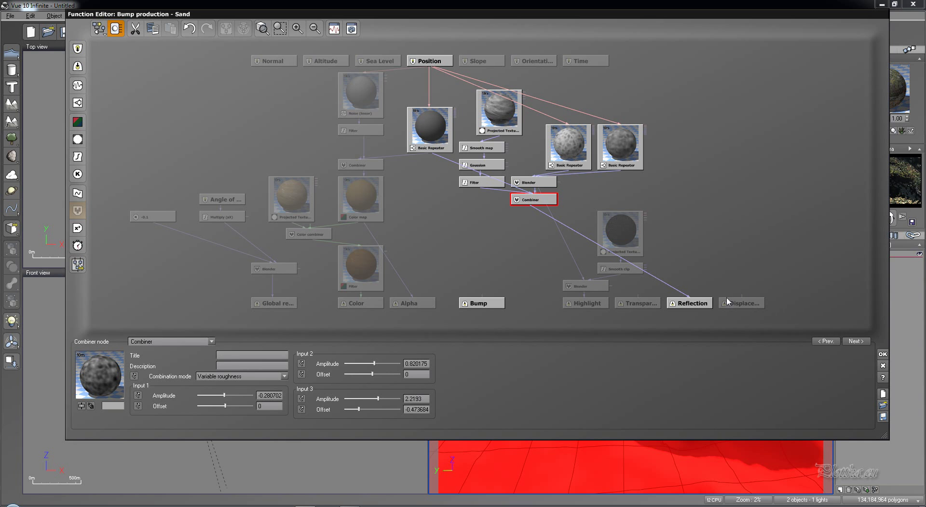
left_click(881, 356)
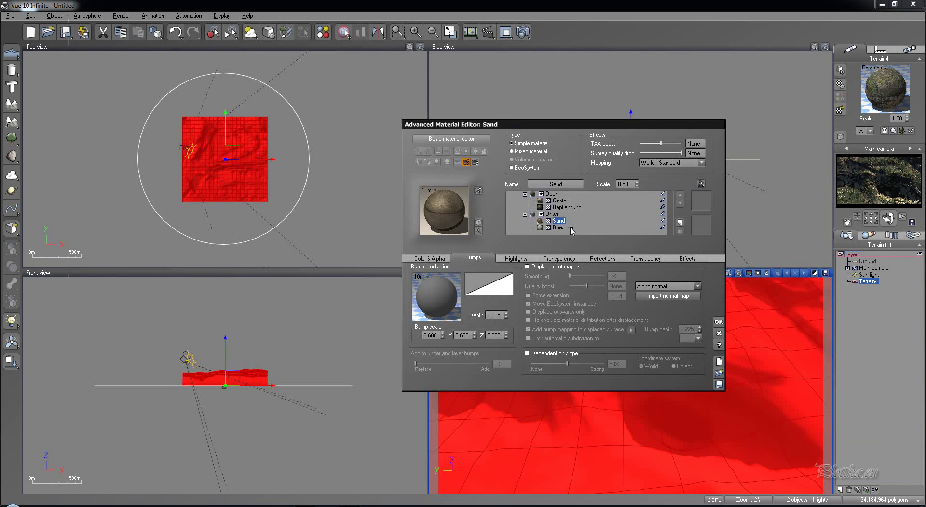
Disconnect the QuadSpinner Foundry node from the Displacement and Bump outputs in Buesche's bump function and accept the graph
left_click(539, 227)
right_click(437, 298)
left_click(445, 305)
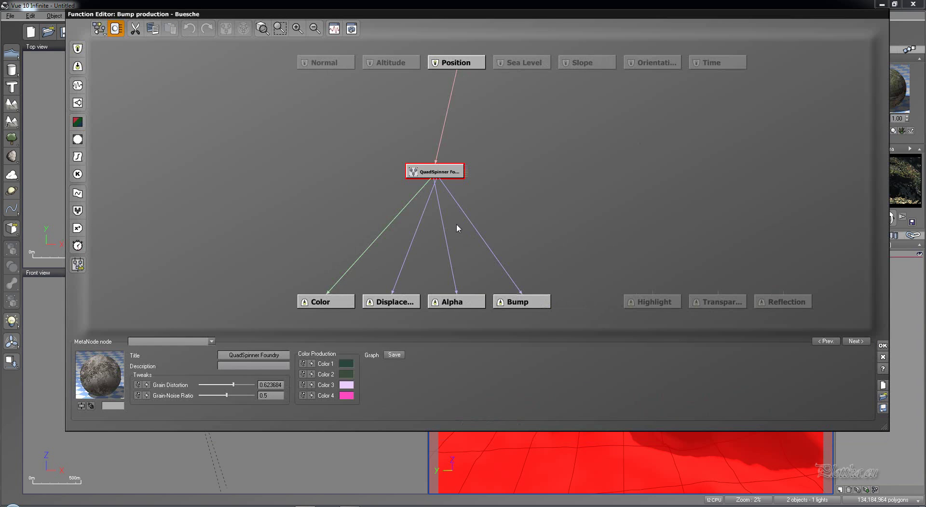
left_click_drag(409, 256, 347, 238)
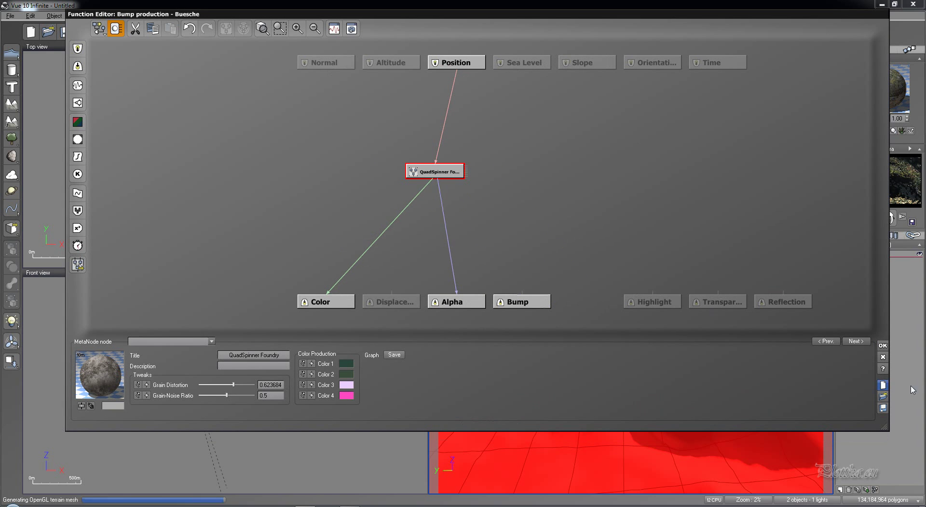
left_click(883, 346)
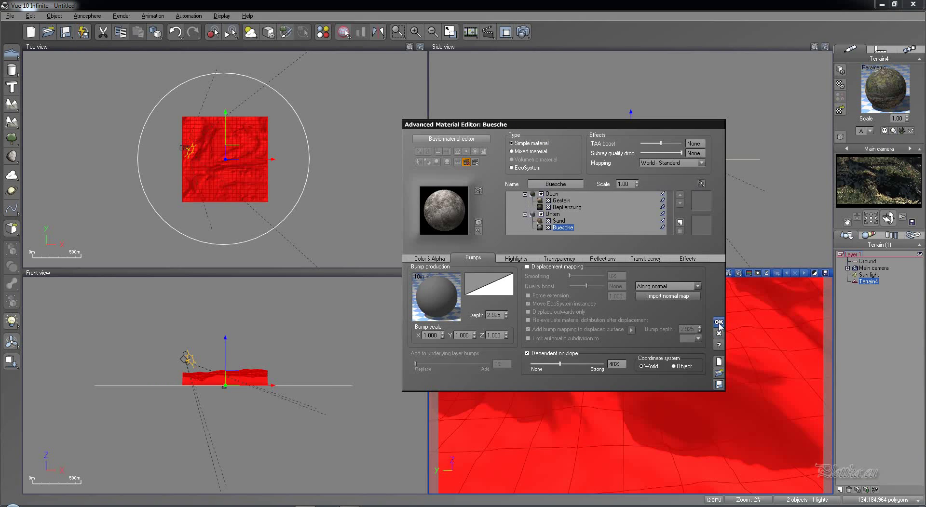
Accept the edited terrain material and render the main camera view without the bump and displacement links
left_click(718, 322)
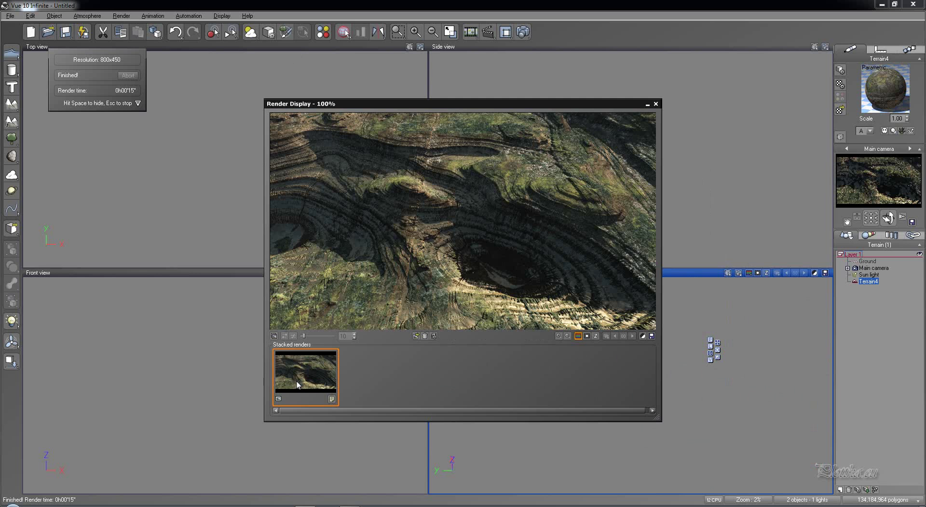
key("space")
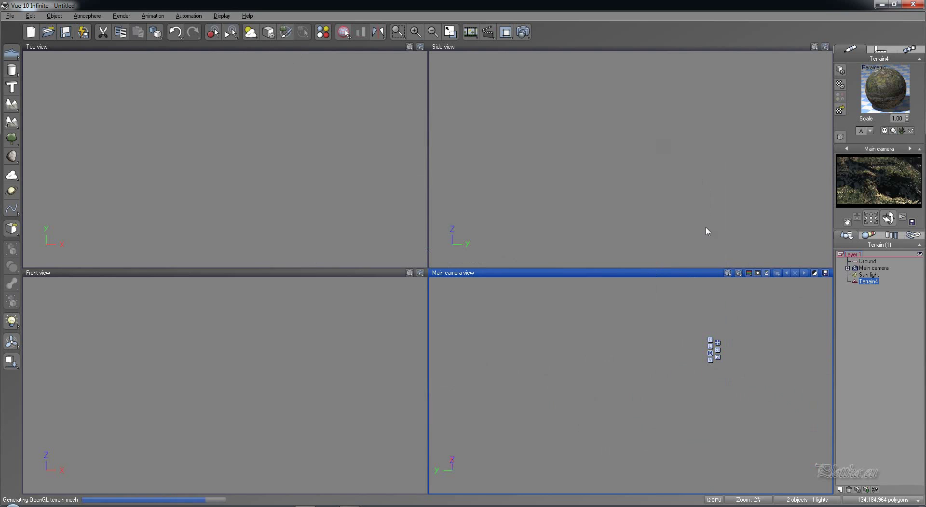
key("space")
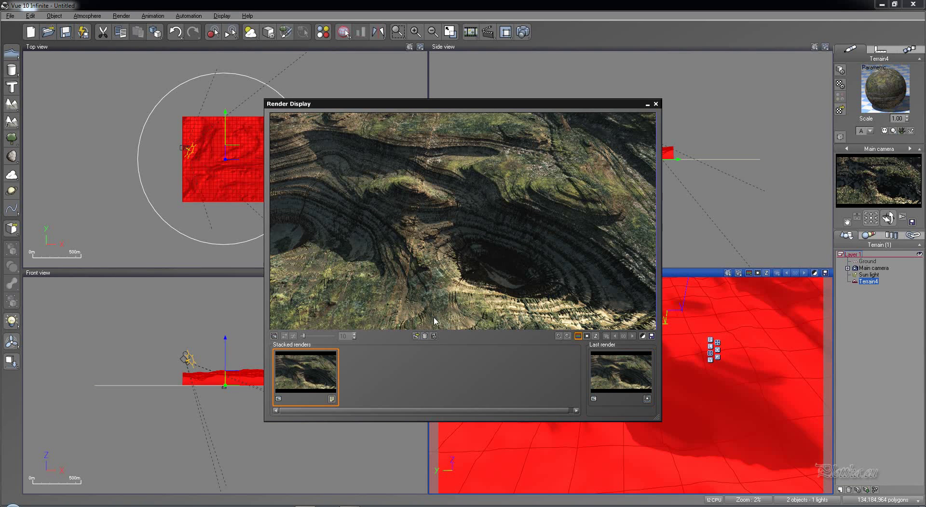
Compare the last render with the stacked render, and close the render display
left_click(319, 385)
left_click(632, 379)
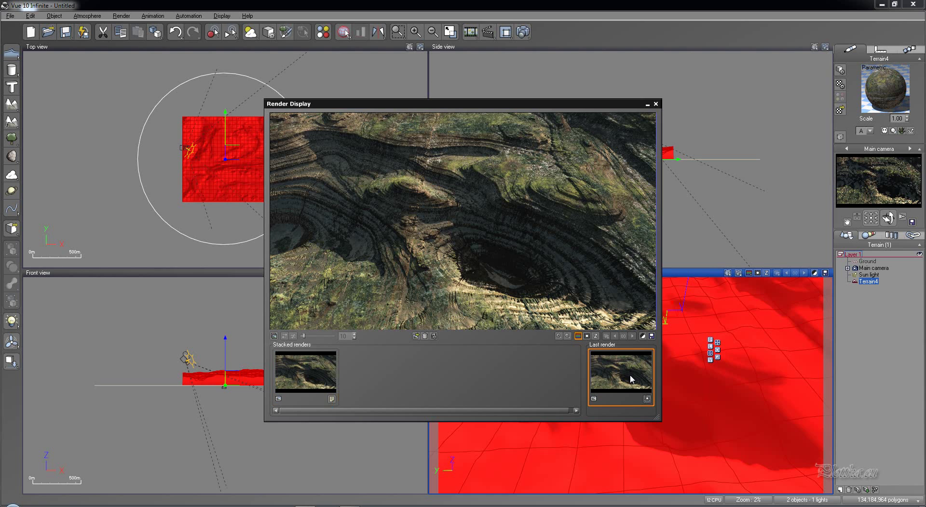
left_click(306, 377)
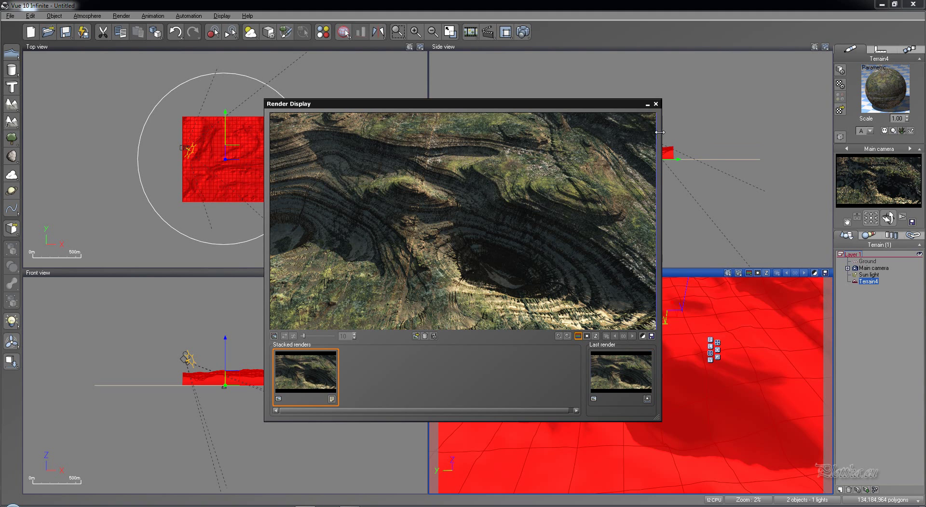
left_click(655, 104)
In the scene's list of texture maps, examine the Downsample options for NaturalSand1_hlight.jpg, such as dividing its resolution by 4 or 8
left_click(707, 226)
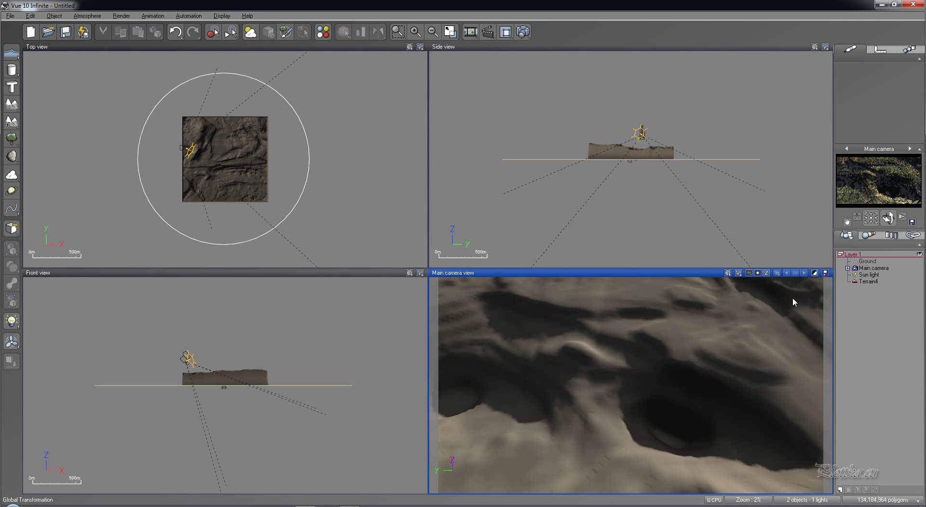
left_click(913, 235)
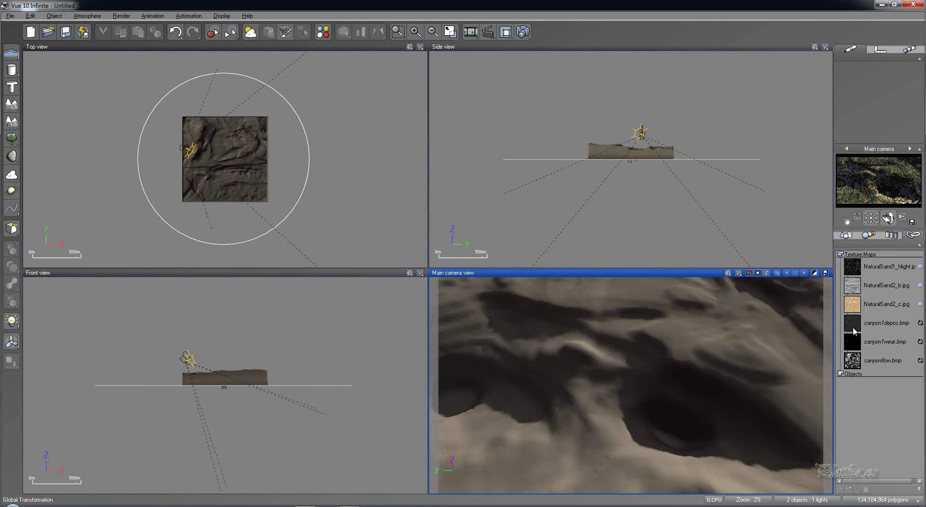
right_click(890, 268)
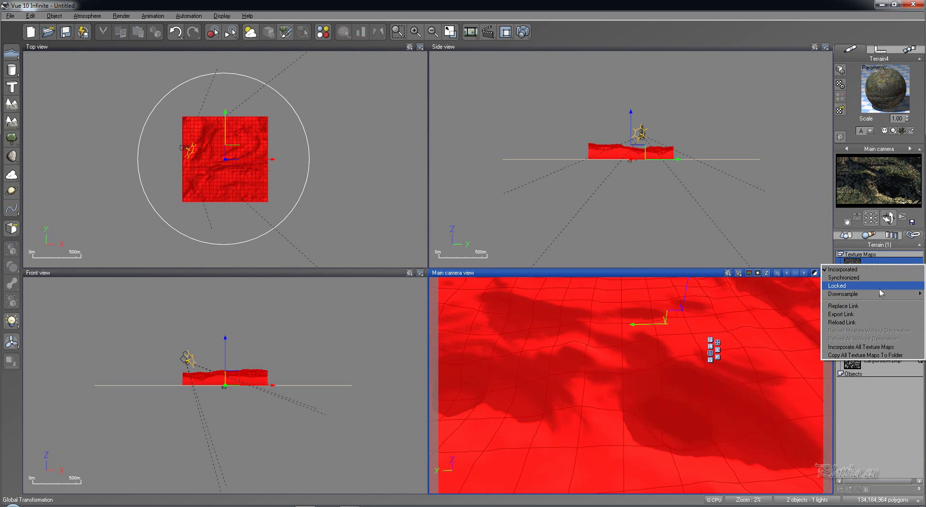
mouse_move(880, 297)
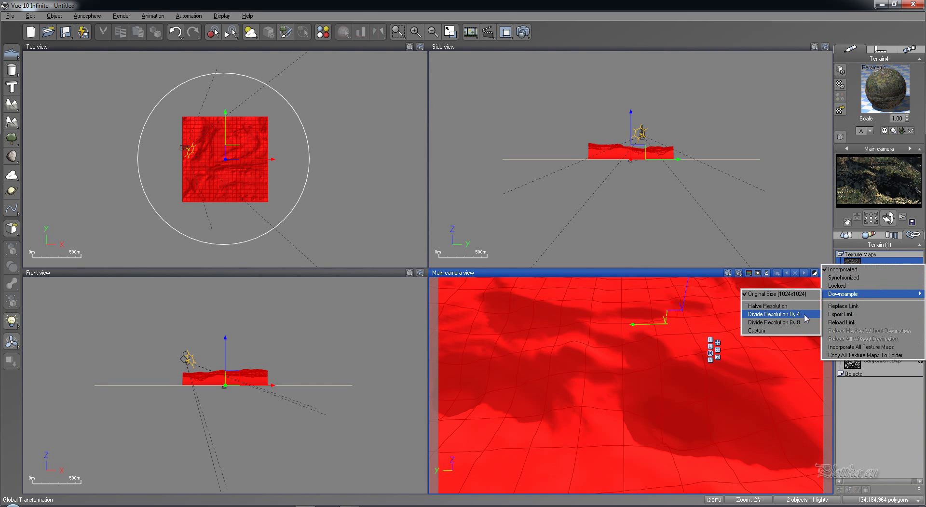
left_click(777, 322)
right_click(875, 286)
left_click(875, 368)
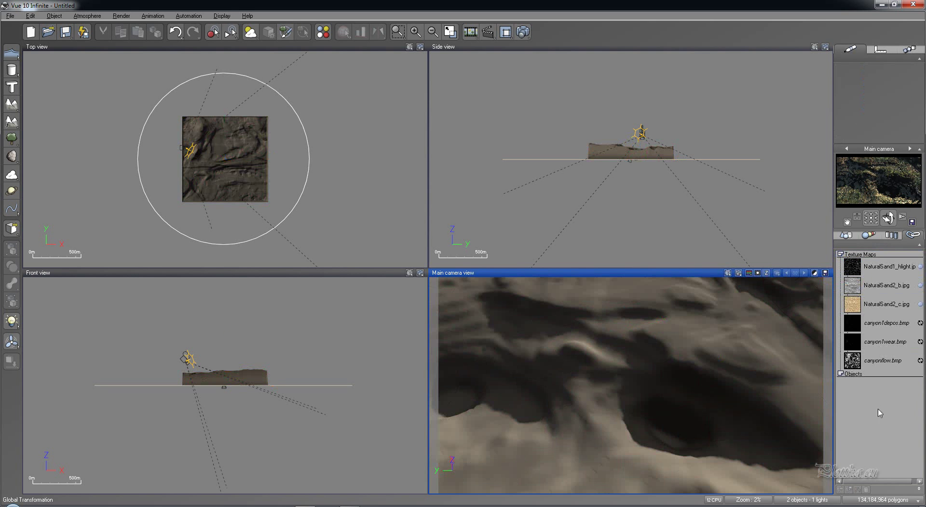
Swap materials 1 and 2 of the Oben mixed material, and compare the new render with the earlier stacked render
double_click(898, 336)
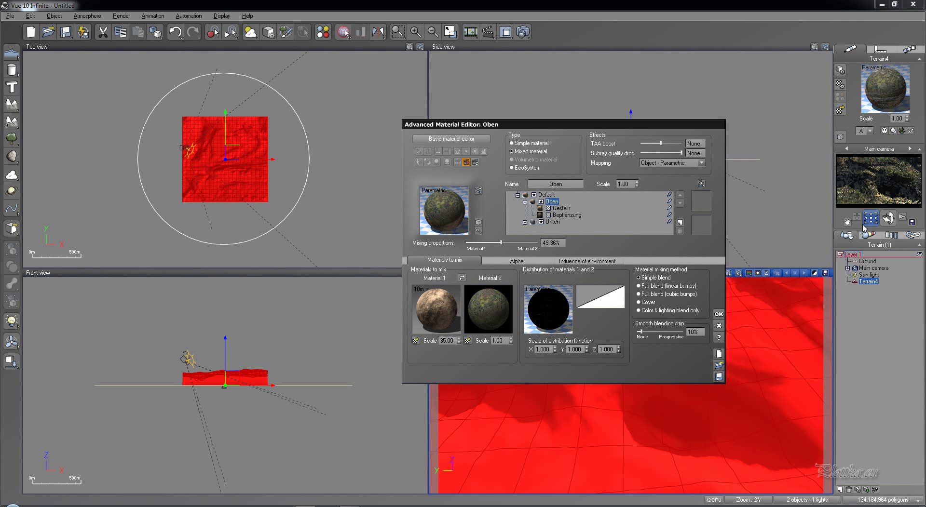
left_click(463, 278)
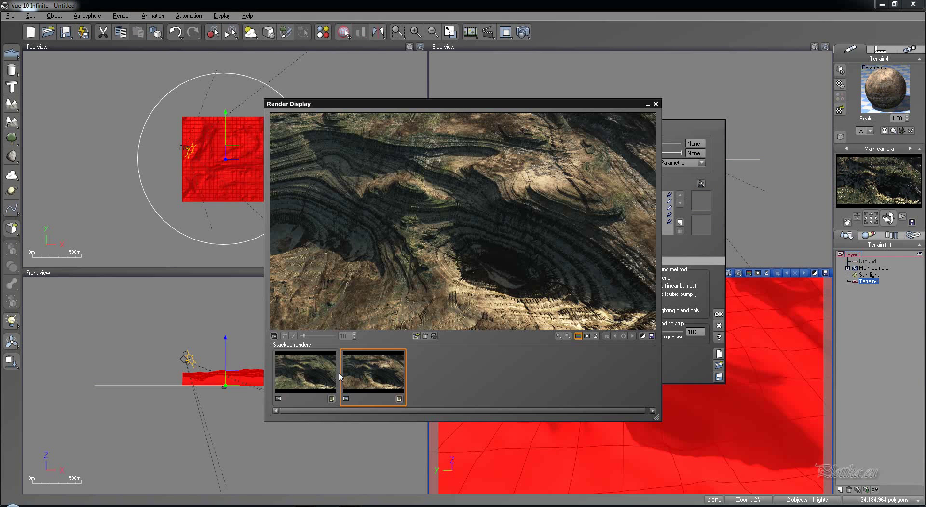
left_click(324, 383)
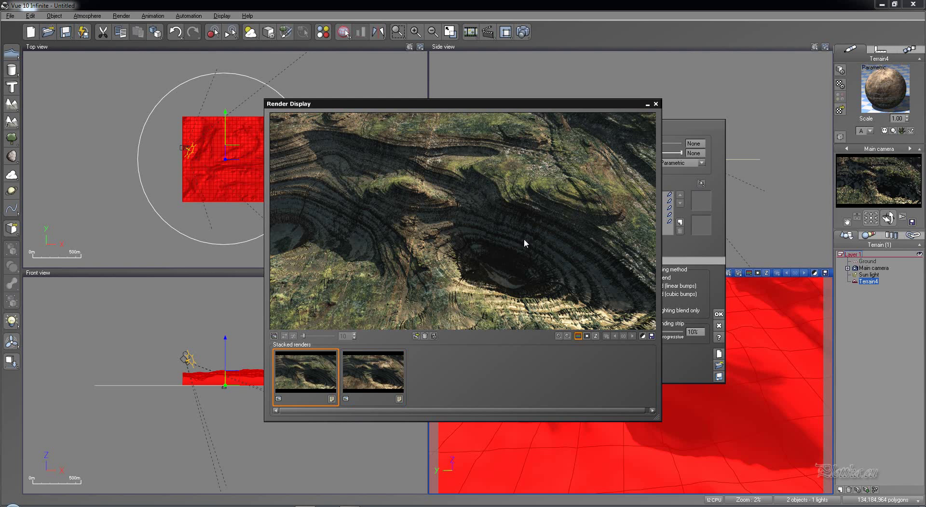
left_click(386, 367)
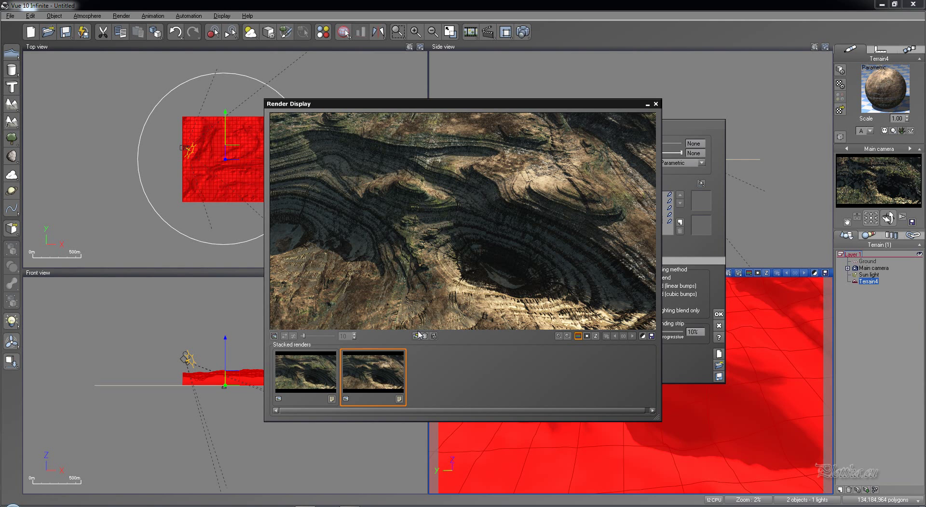
left_click(655, 104)
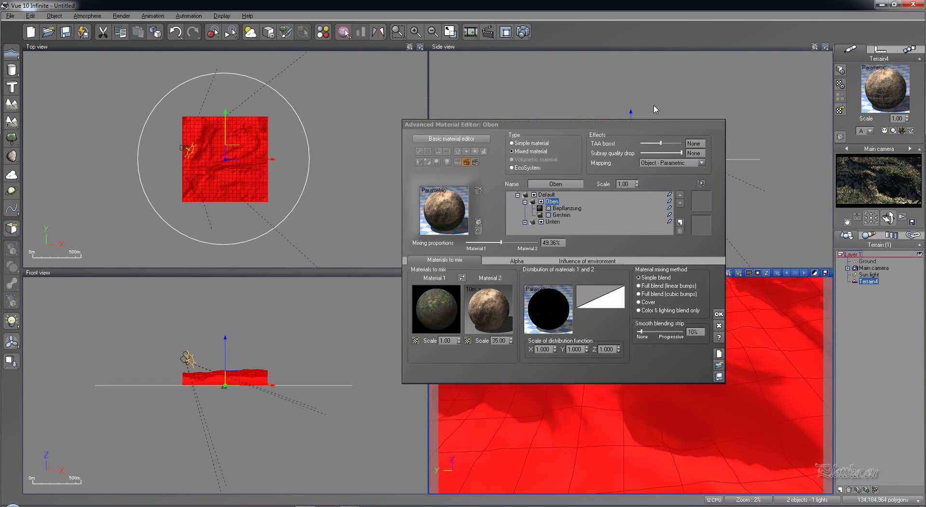
Convert Bepflanzung to an EcoSystem with Billboard default quality and add Balsam Ploplar and Blue Spruce plants to its population
left_click(576, 210)
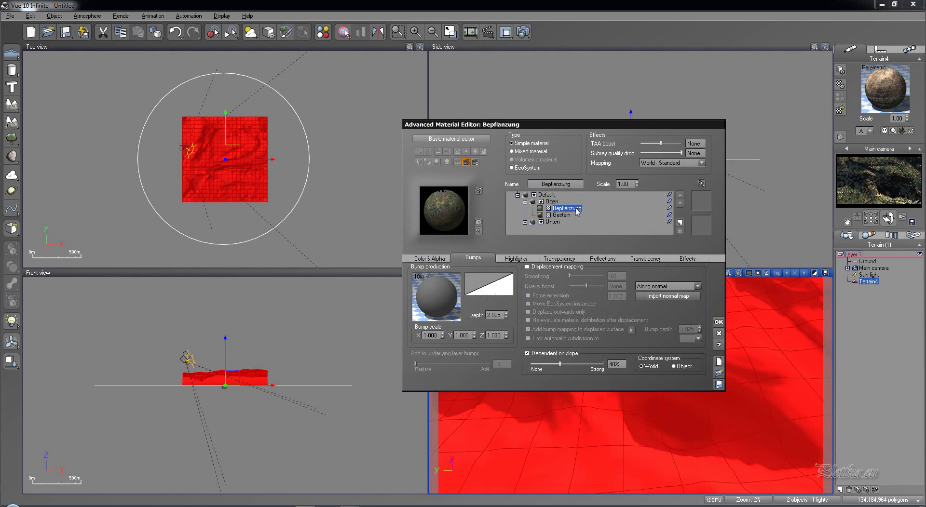
left_click(511, 168)
left_click(443, 260)
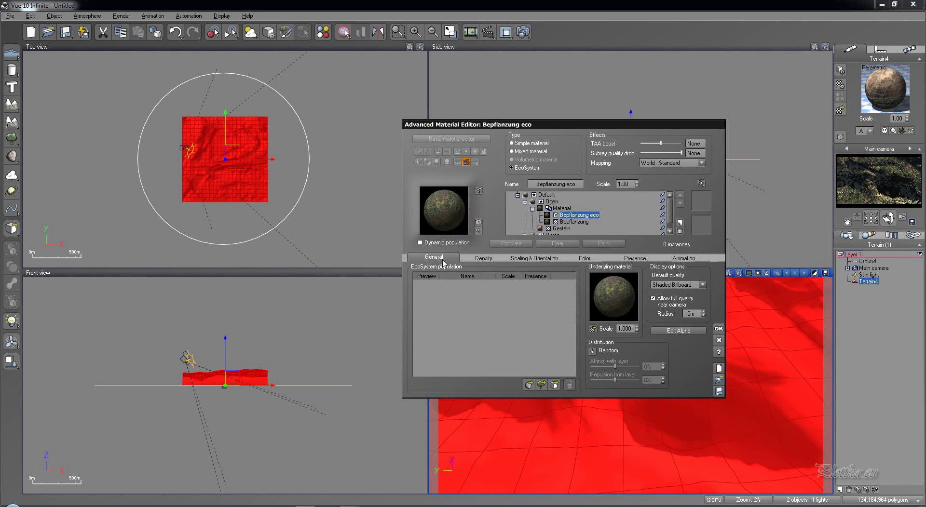
left_click(669, 284)
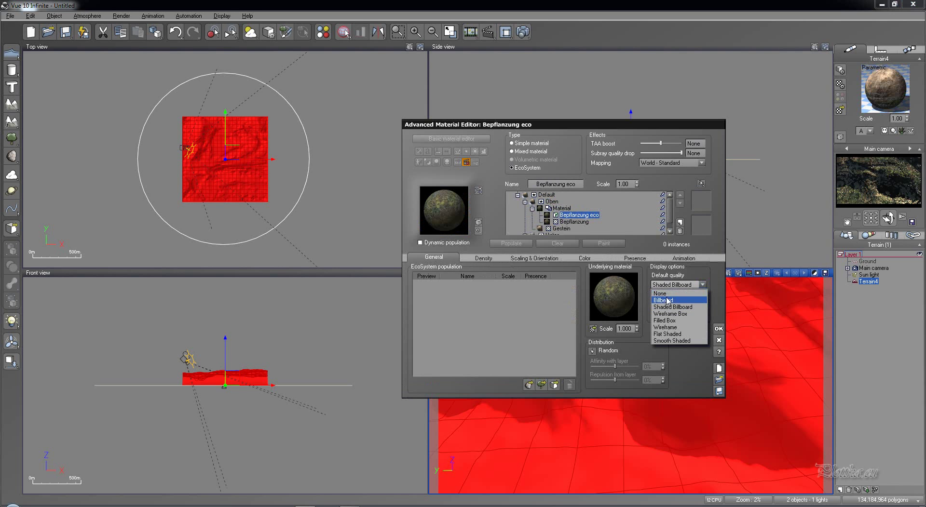
left_click(666, 300)
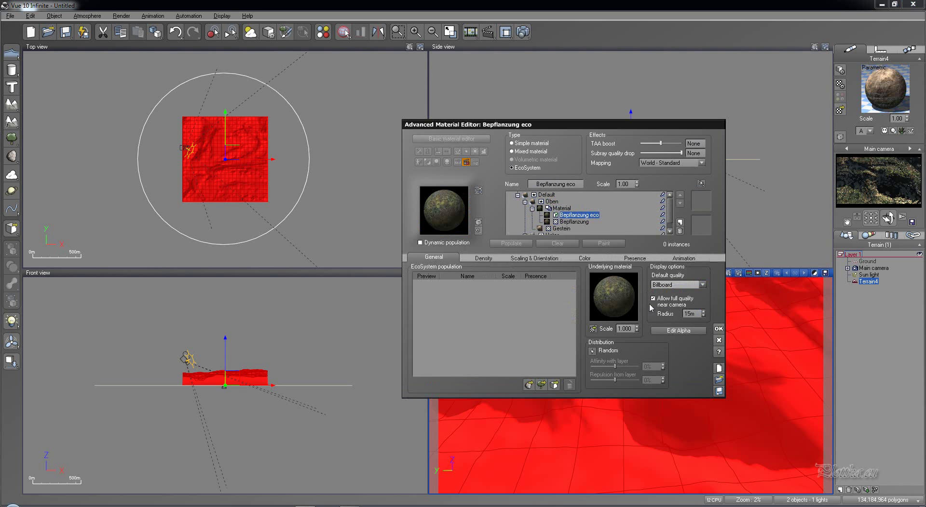
left_click(542, 385)
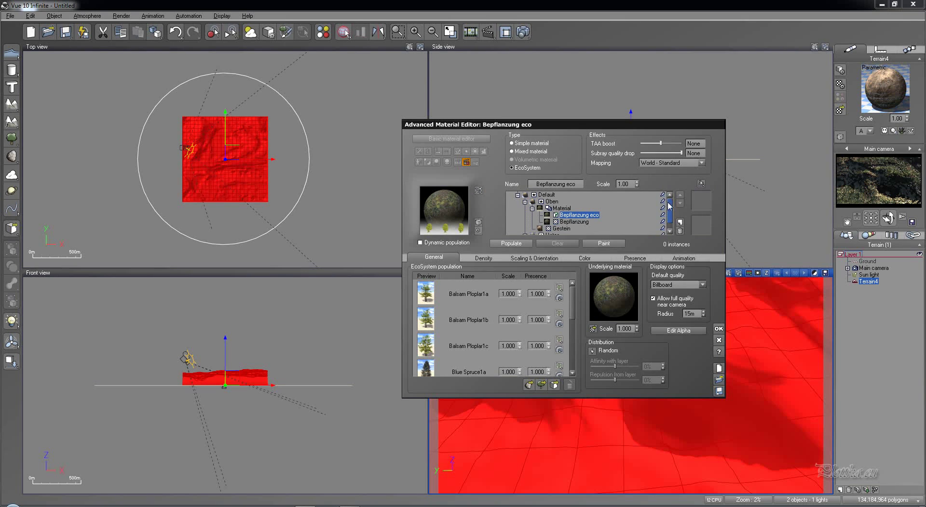
Expand the Unten material and highlight its Sand layer in pink to check its distribution in the camera preview
scroll(670, 211, "down", 1)
left_click(578, 214)
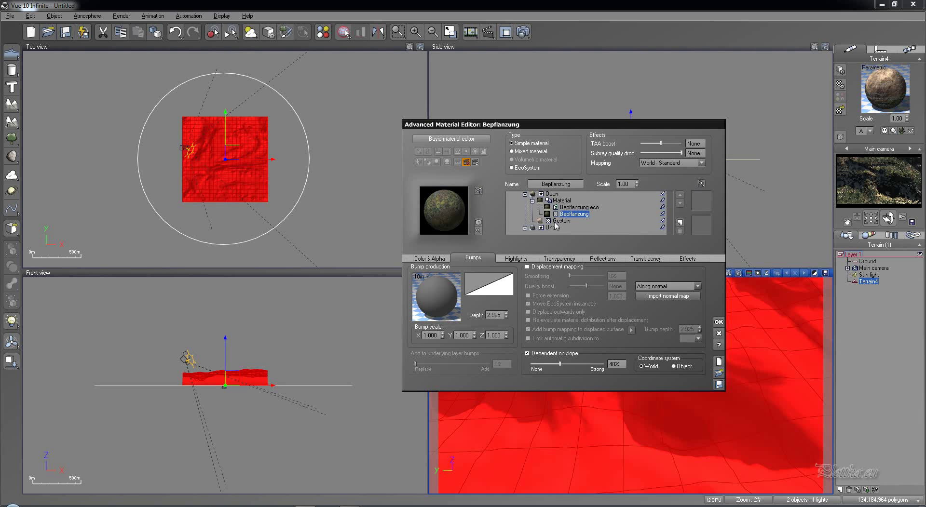
left_click(524, 228)
left_click(558, 225)
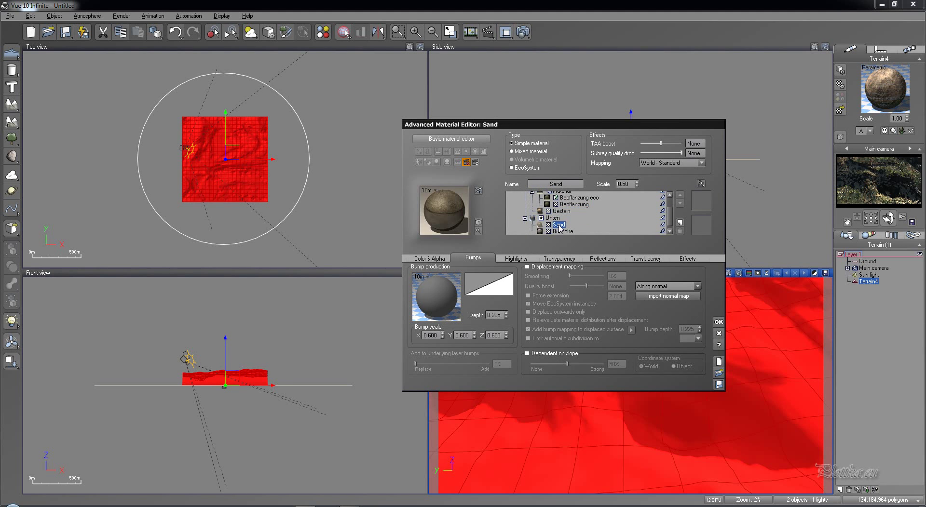
left_click(662, 225)
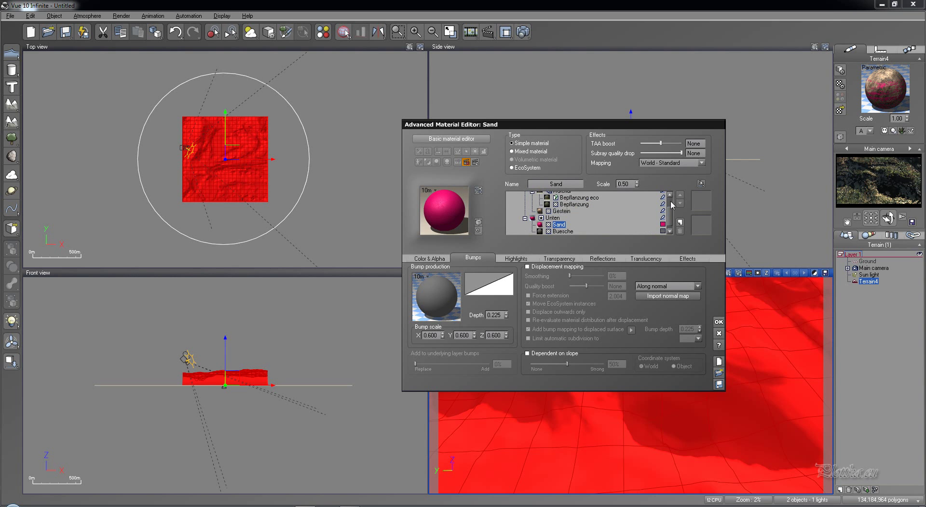
left_click(581, 198)
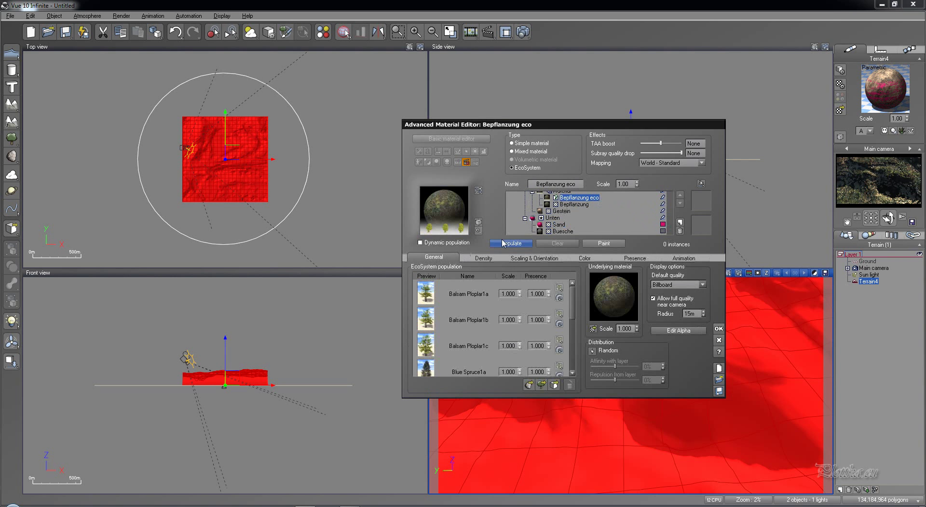
left_click(839, 217)
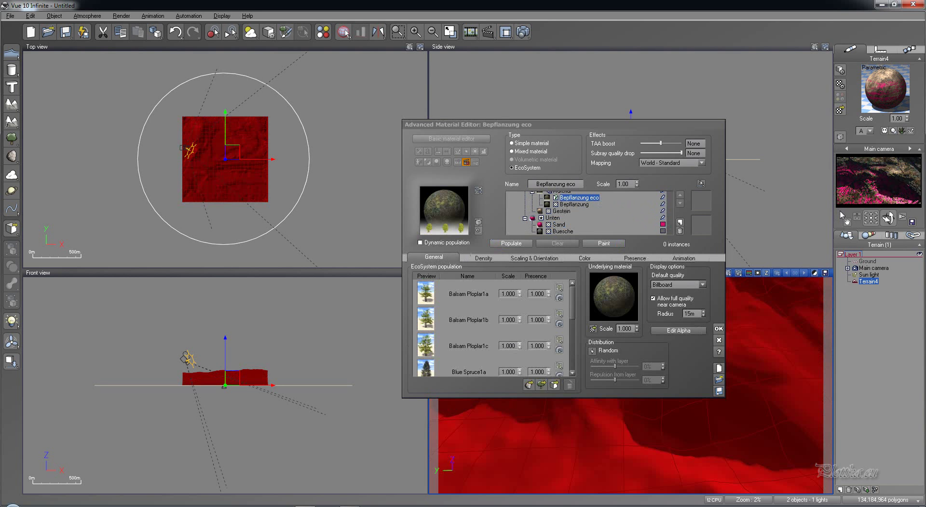
Highlight the Buesche layer in yellow to check where it covers the terrain in the camera preview
left_click(663, 234)
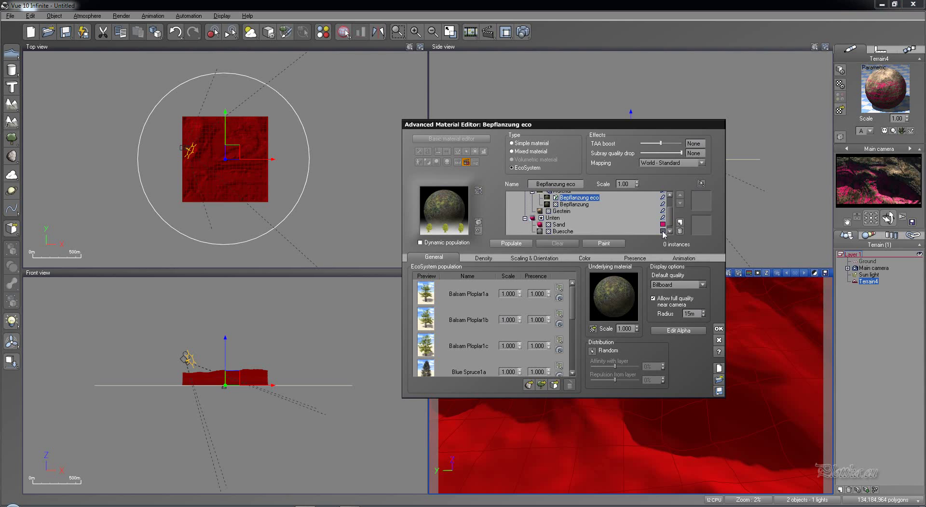
left_click(663, 232)
left_click(661, 233)
left_click(642, 182)
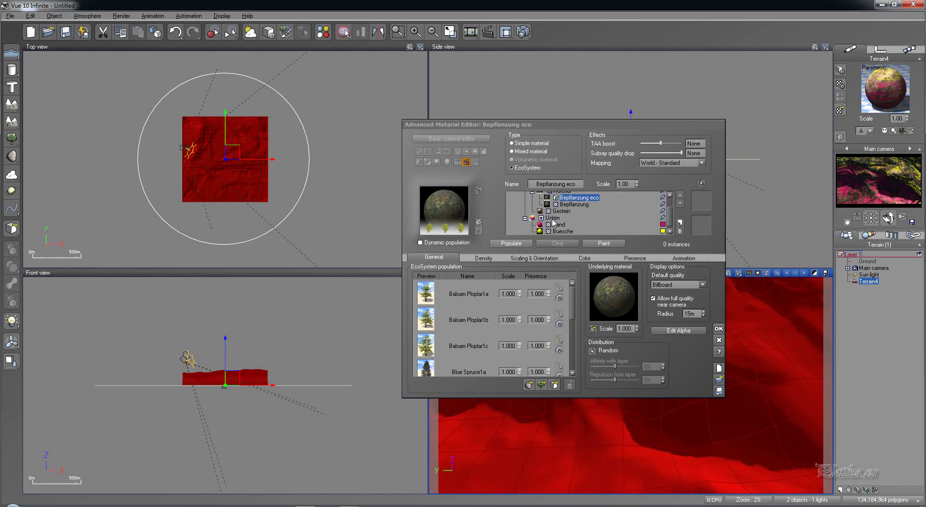
Convert Buesche to an EcoSystem populated with Bush1Crawling and OrangeDream plants, and set its default display quality to Billboard
left_click(562, 231)
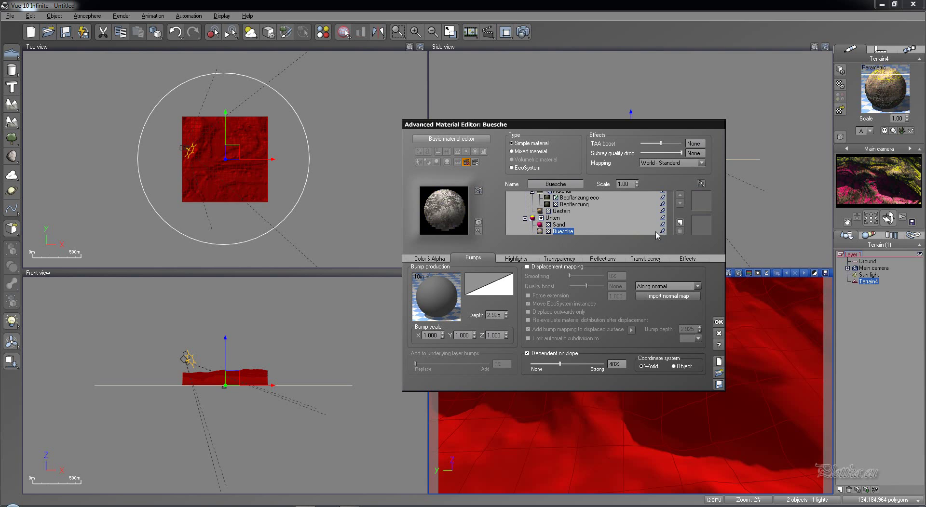
left_click(526, 168)
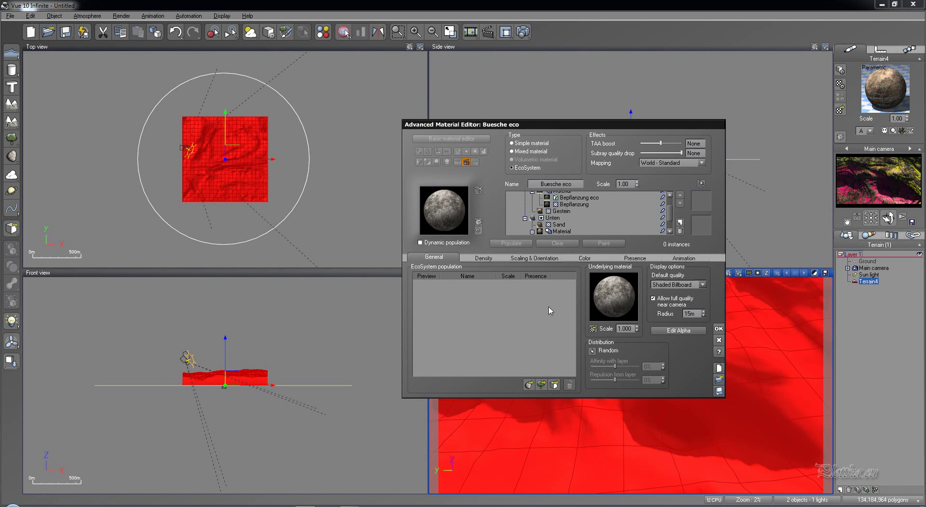
left_click(675, 284)
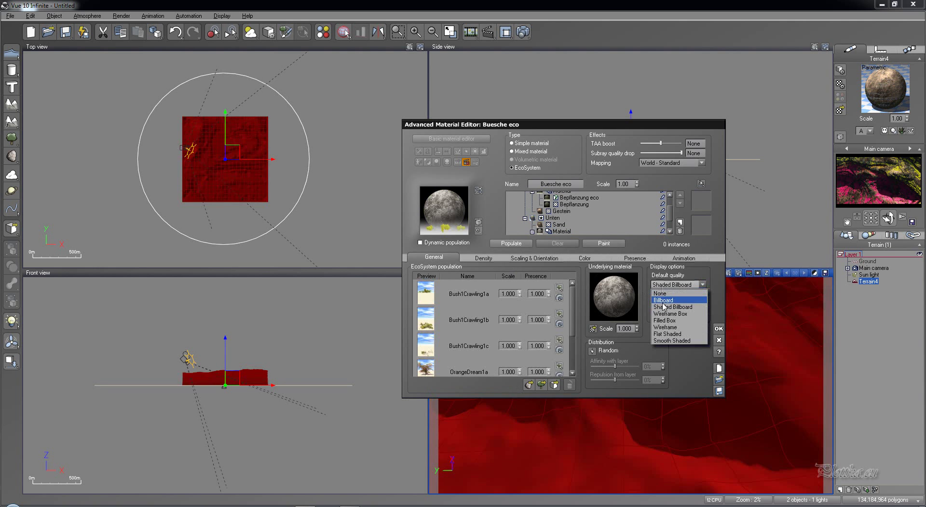
left_click(663, 300)
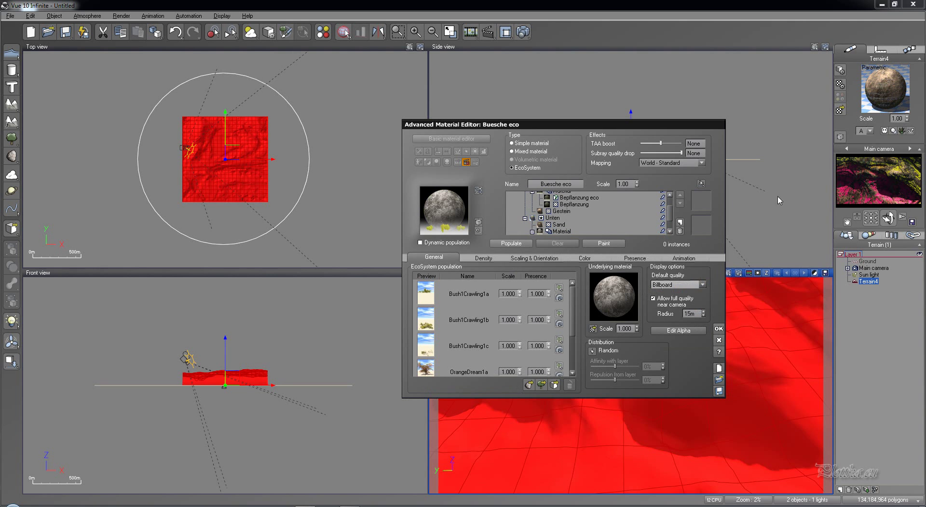
Enable variable density for the Buesche EcoSystem and load the Simple Rock Soft fractal as its density function
left_click(484, 258)
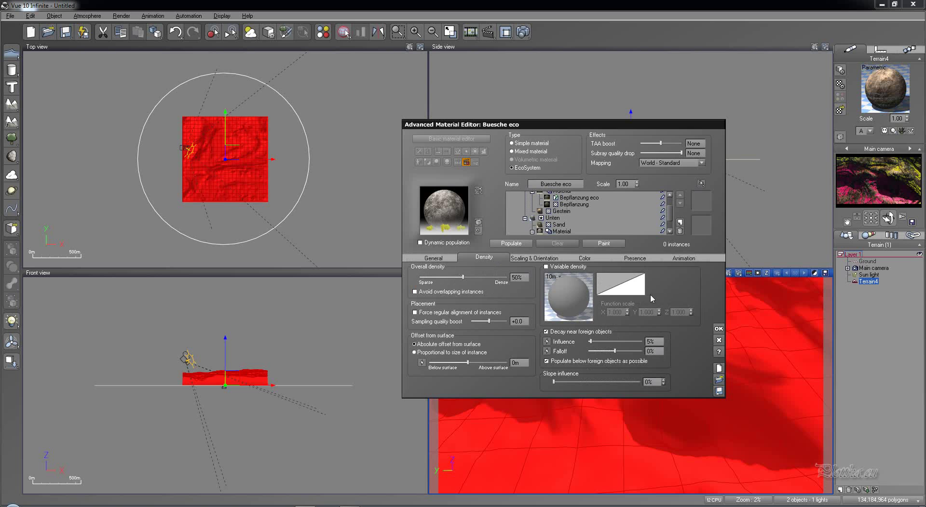
left_click(545, 267)
right_click(559, 288)
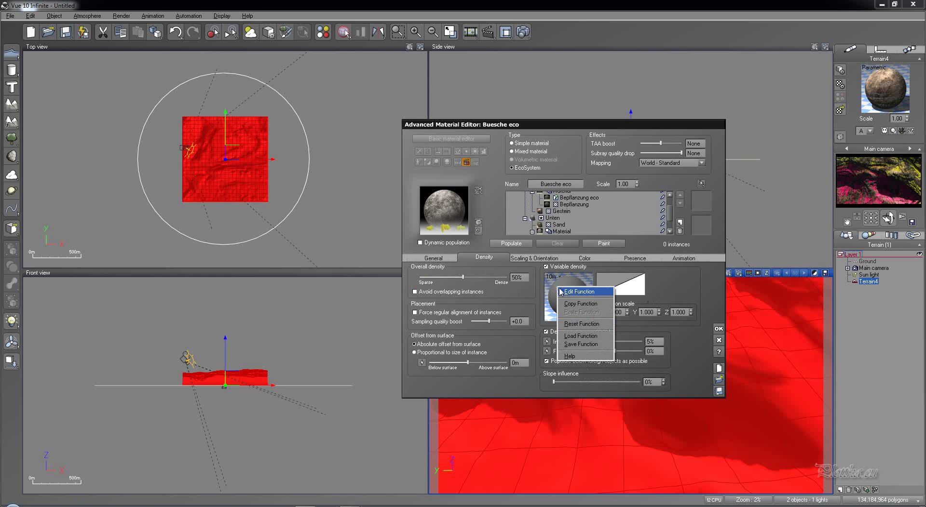
left_click(589, 336)
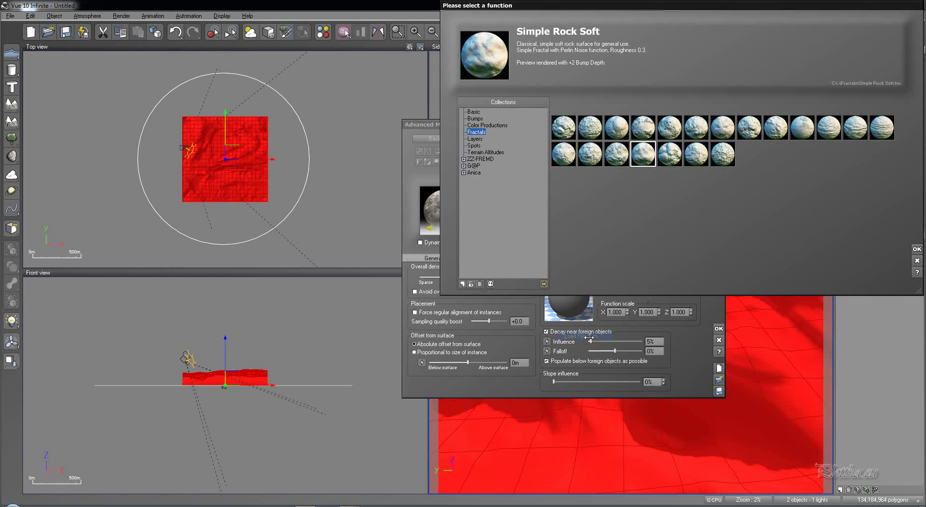
double_click(648, 154)
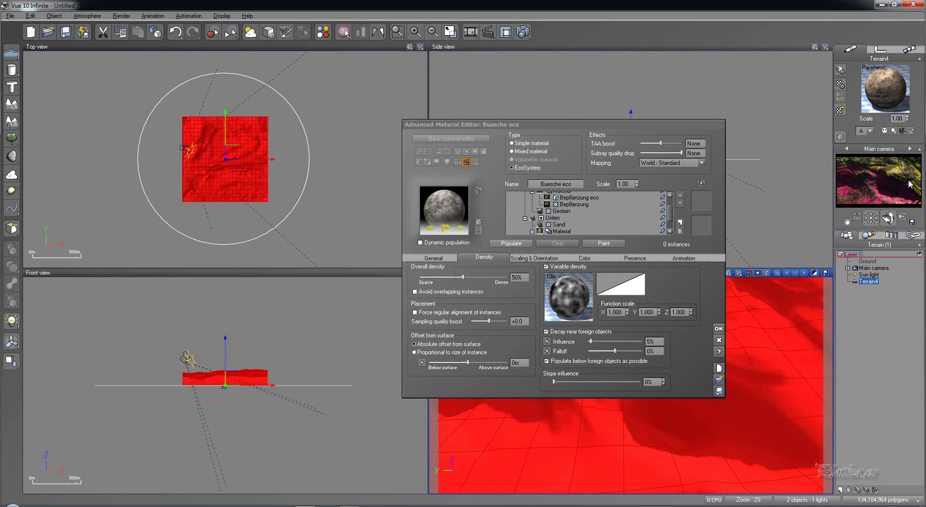
Replace the Buesche EcoSystem's variable density function with the Sharp & Soft fractal
right_click(571, 301)
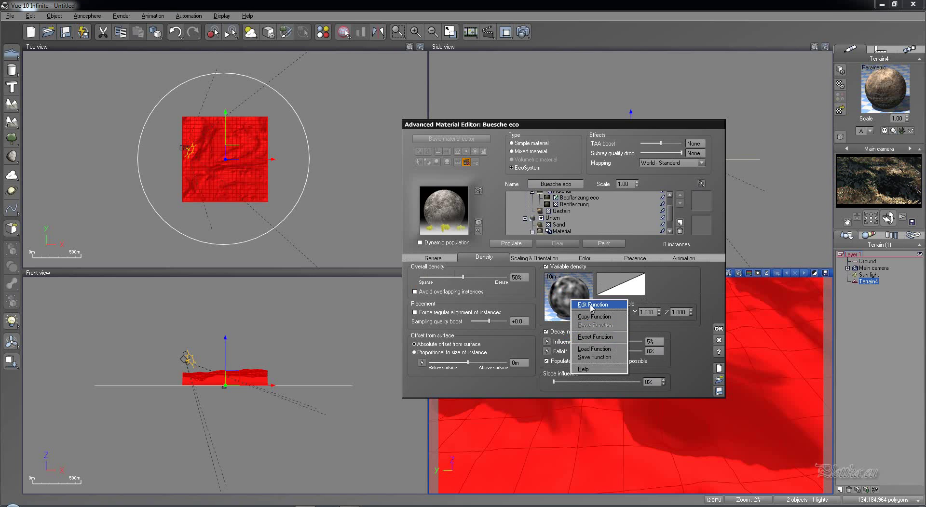
left_click(598, 349)
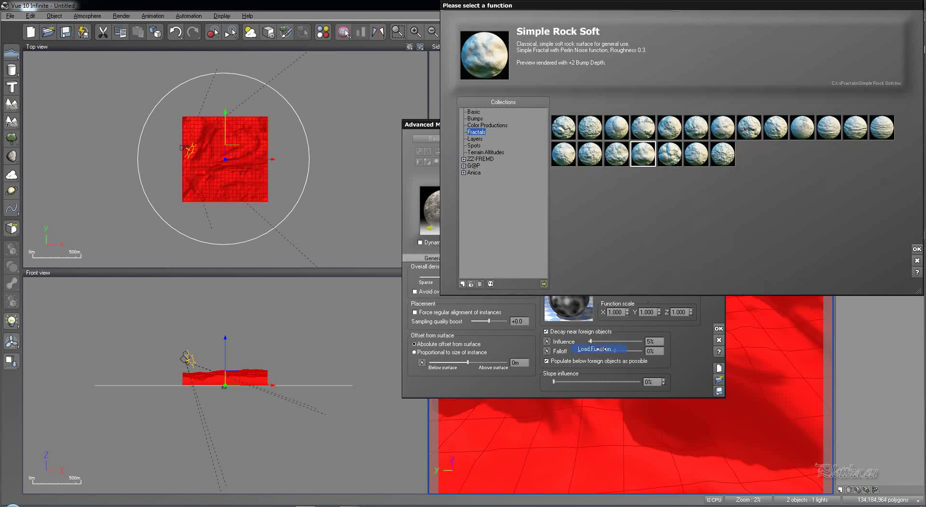
left_click(563, 154)
left_click(916, 249)
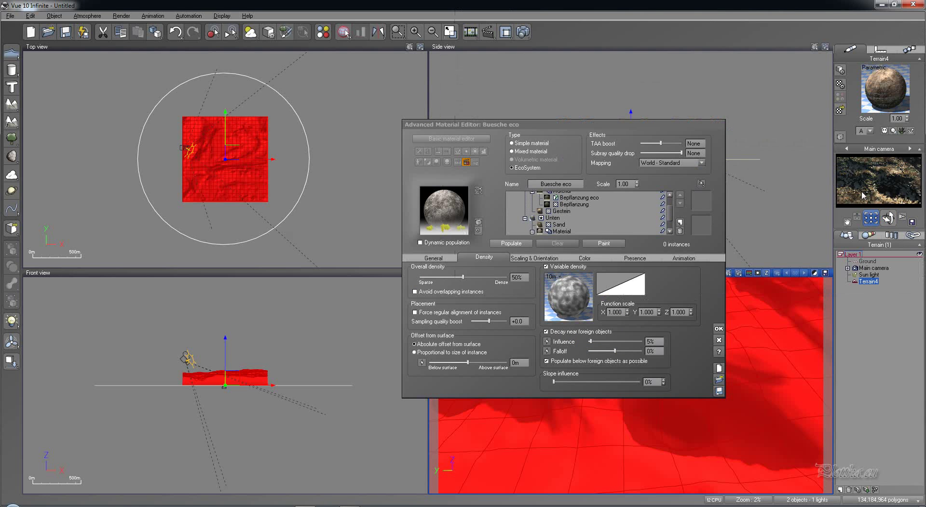
Load the eighth function of the Fractals collection as the Buesche EcoSystem's variable density function
right_click(554, 301)
left_click(578, 348)
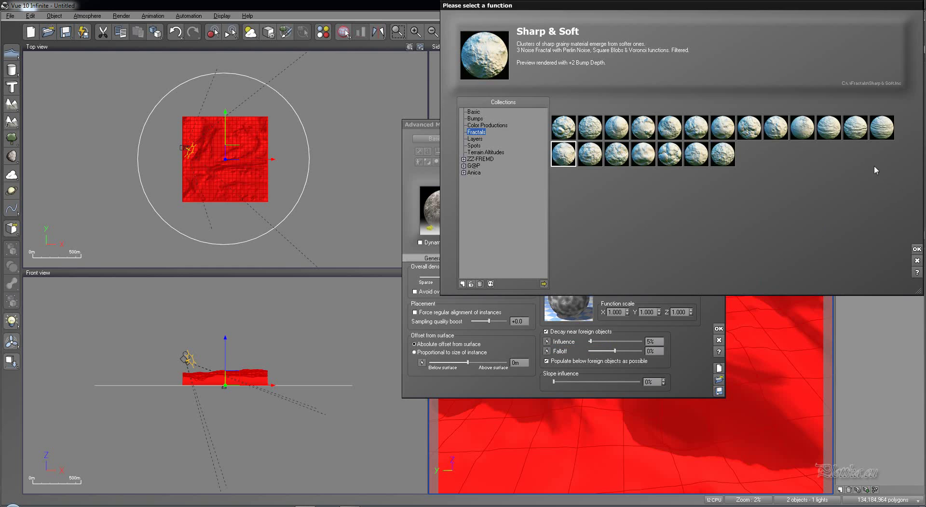
left_click(749, 128)
left_click(916, 249)
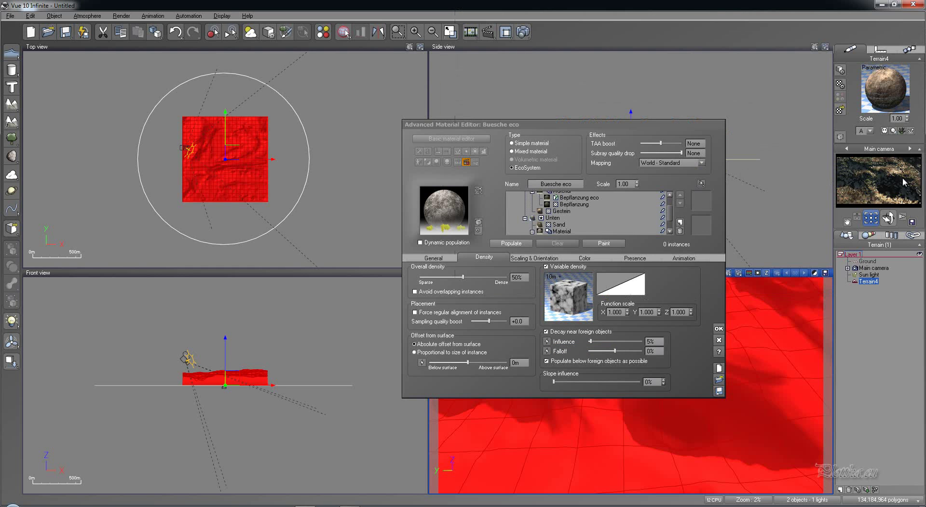
Try the Clumped Peas function and the fifth function of the Fractals collection as the Buesche EcoSystem's variable density function
right_click(577, 290)
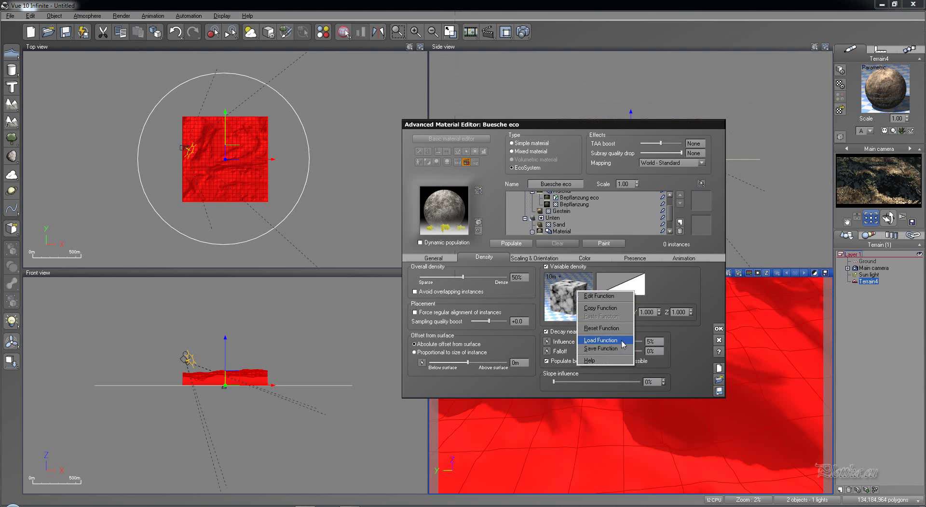
left_click(624, 347)
double_click(617, 128)
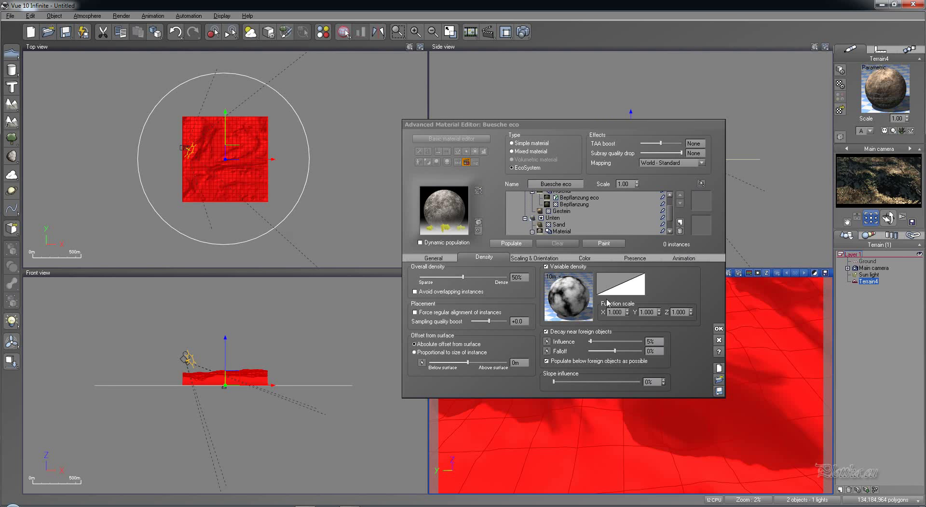
right_click(577, 296)
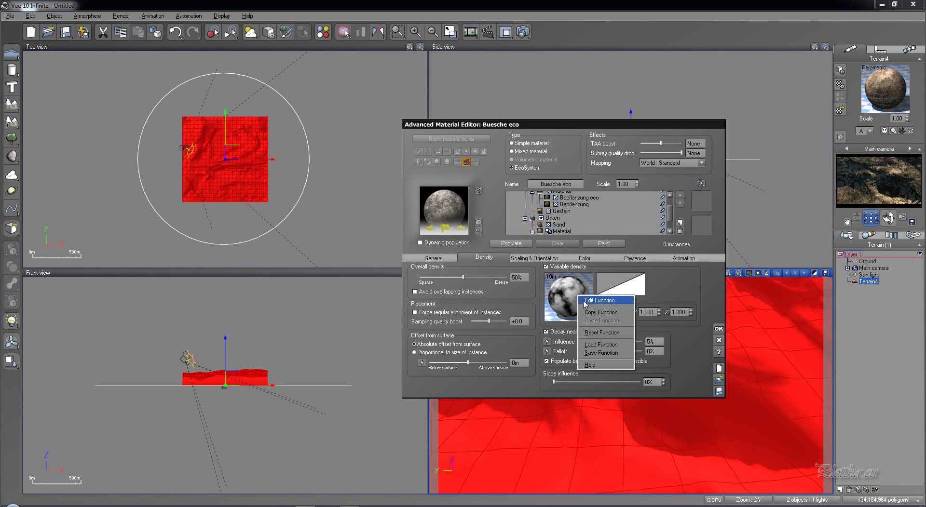
left_click(608, 345)
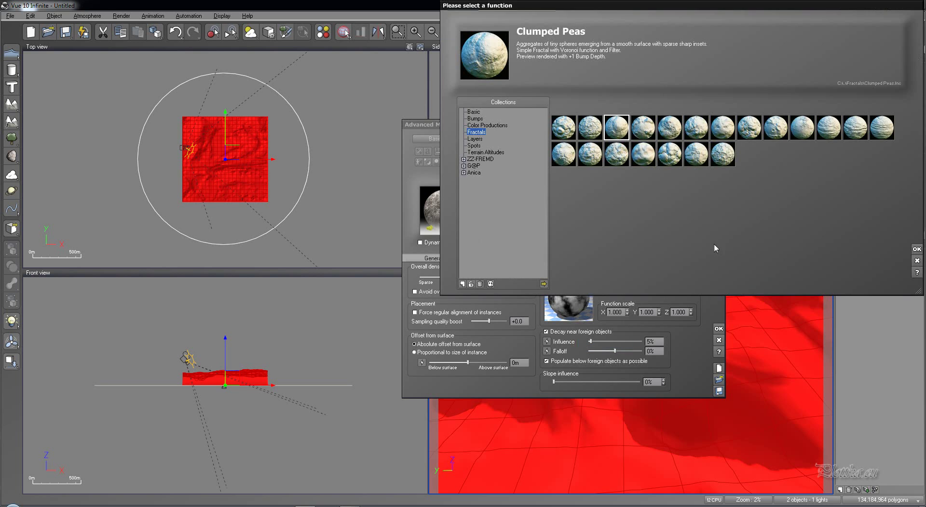
double_click(673, 134)
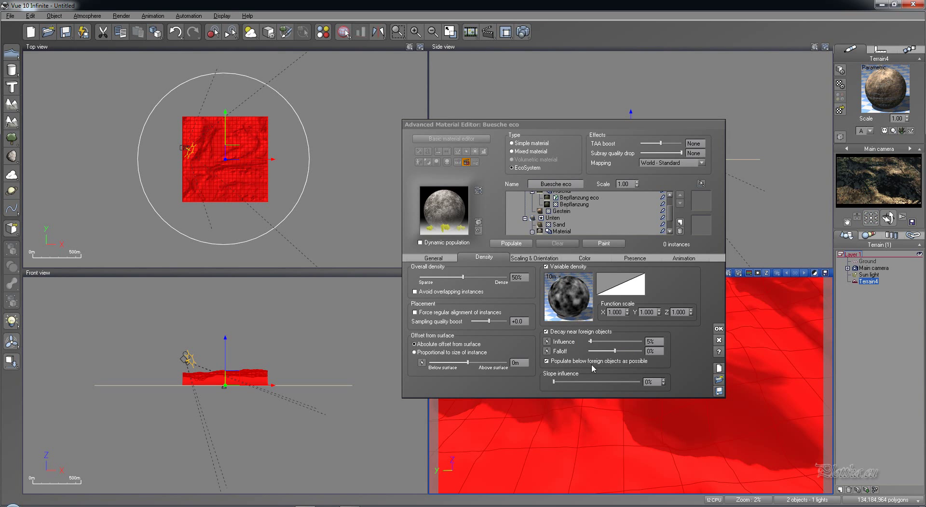
Set the scale of the Buesche EcoSystem's density function to 3 in X and 2 in Y
left_click(617, 312)
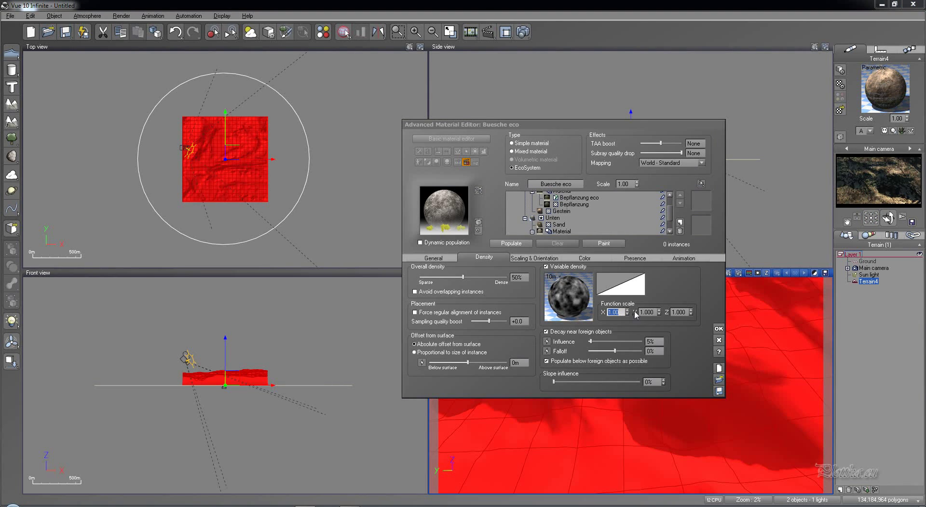
type("3")
key("Tab")
type("2")
key("Return")
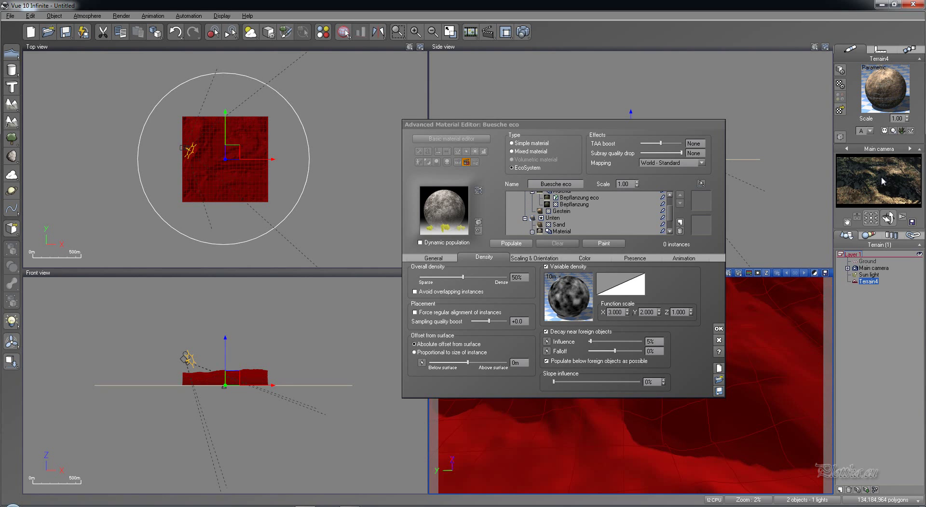
Set the density function's scale to 5 in both X and Y and refresh the preview
double_click(615, 311)
type("5")
key("Tab")
type("5")
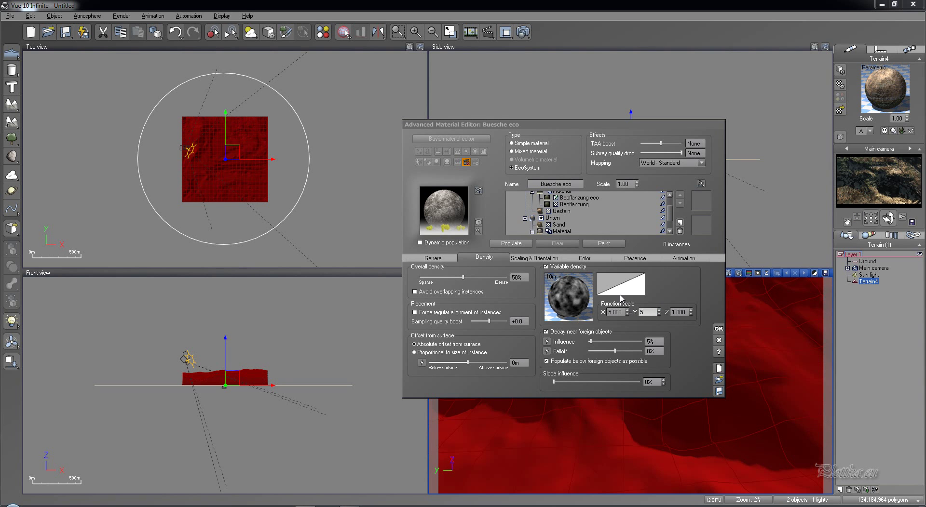
left_click(560, 299)
left_click(901, 193)
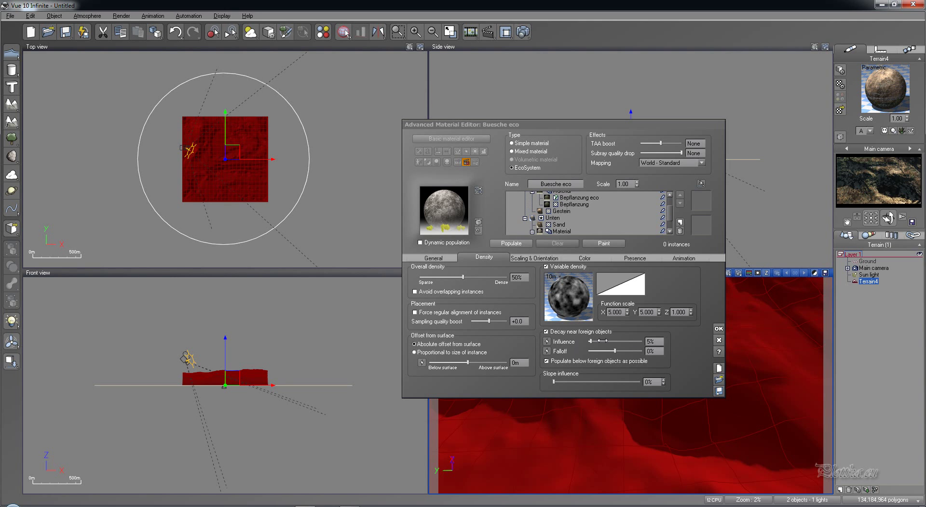
Disable variable density for the Buesche EcoSystem and reduce its overall density to 25%
left_click(669, 219)
left_click(546, 266)
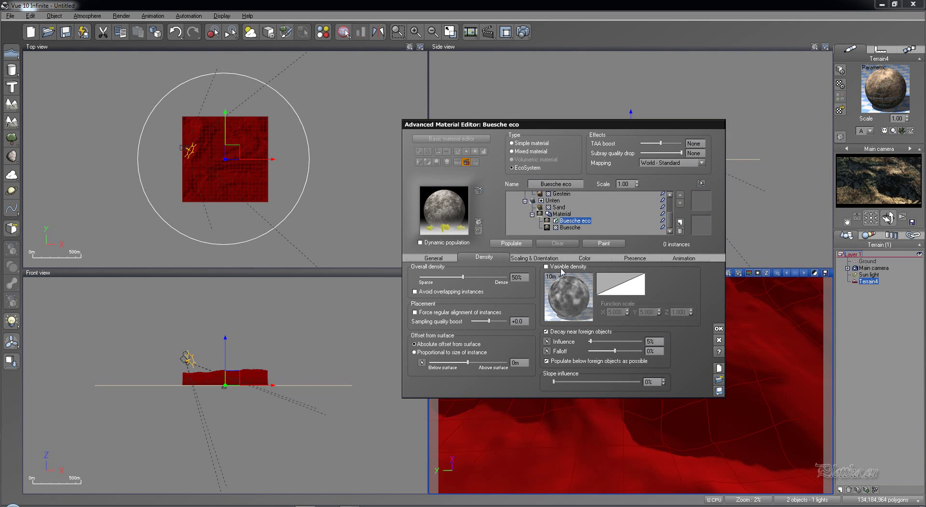
left_click_drag(462, 277, 447, 277)
left_click(908, 180)
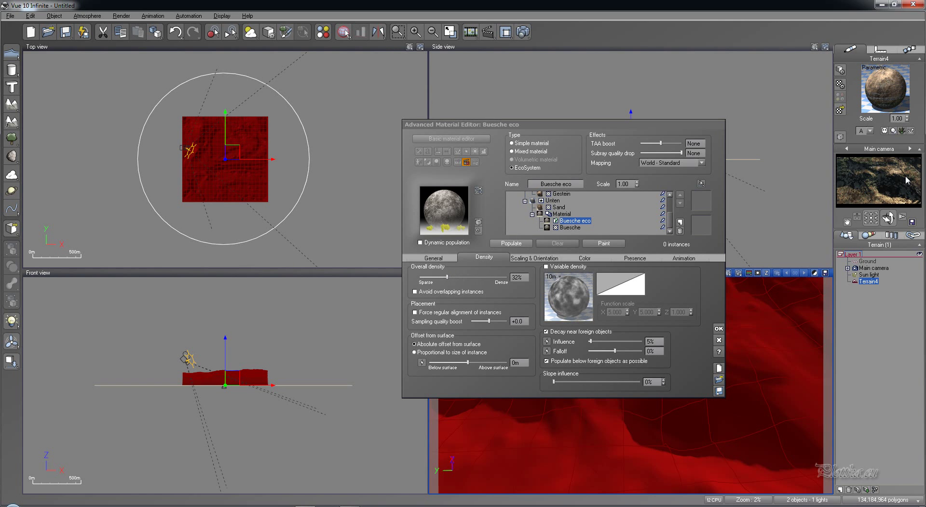
left_click_drag(452, 277, 446, 280)
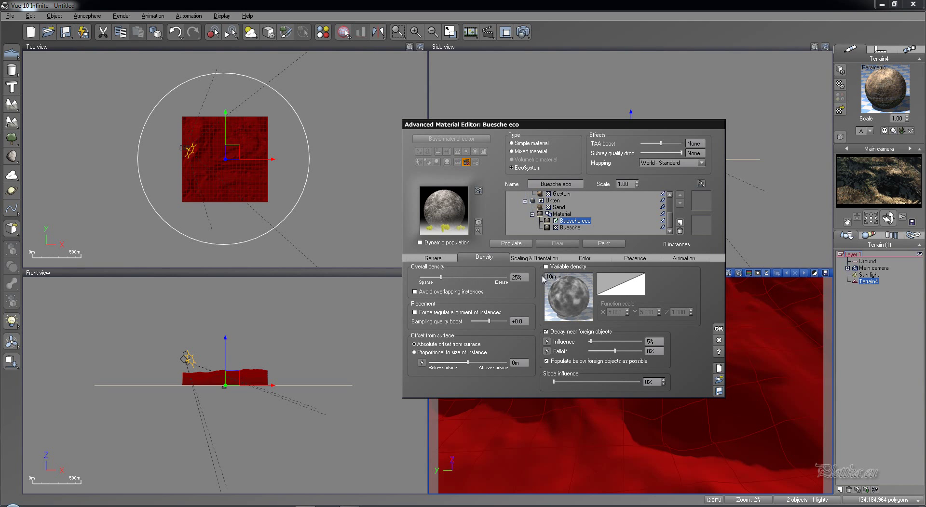
Reduce the overall density of the Bepflanzung EcoSystem to 37% and accept the terrain material
left_click_drag(671, 219, 671, 197)
left_click(604, 216)
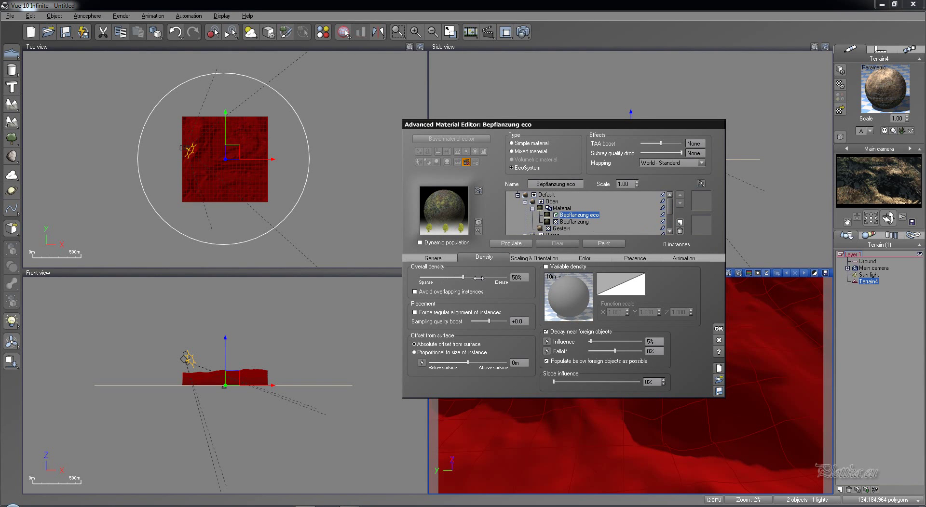
left_click_drag(478, 278, 466, 278)
left_click(718, 329)
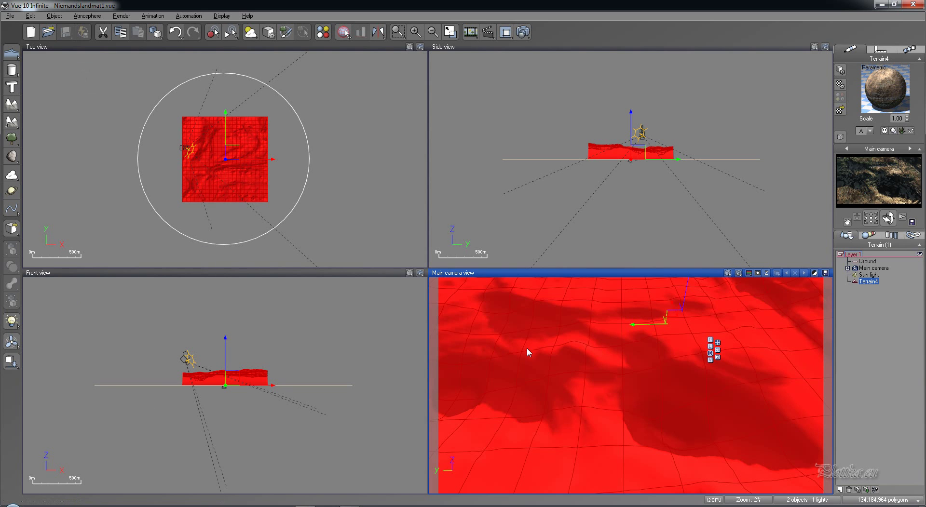
Review the Bepflanzung EcoSystem's density settings in the terrain material without changing them
double_click(886, 101)
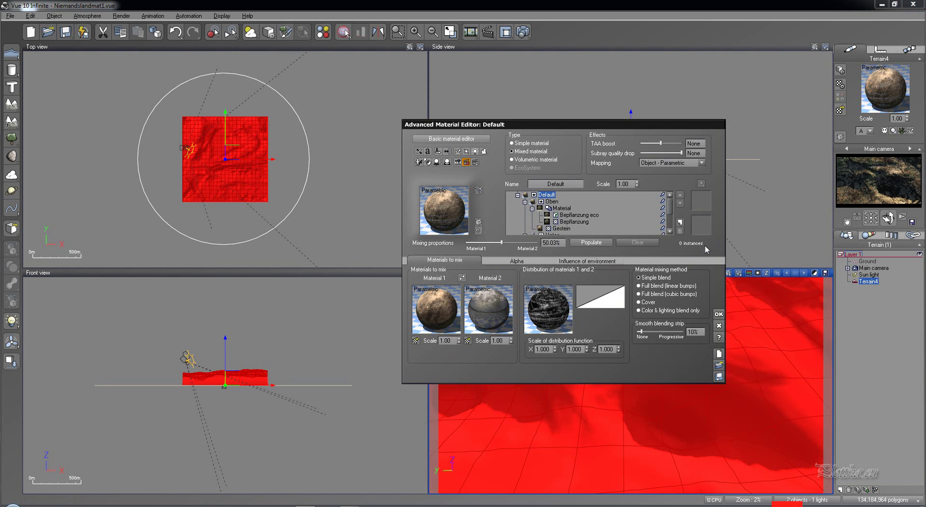
left_click(552, 215)
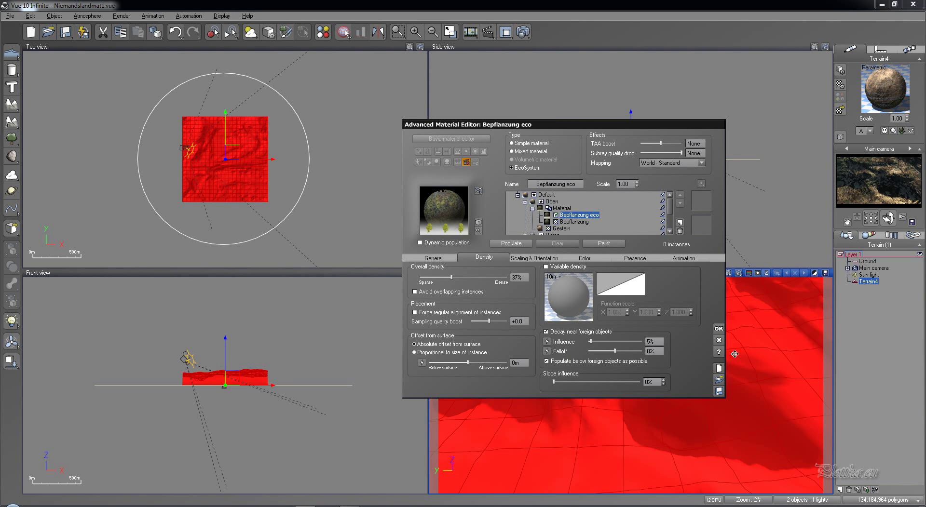
left_click(718, 340)
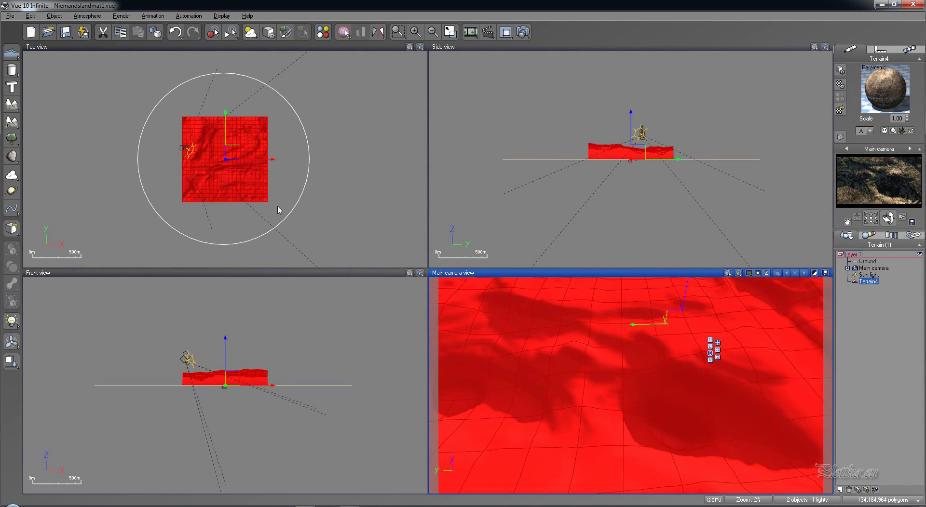
Enlarge the terrain proportionally by setting its X size to 8 km
left_click(880, 50)
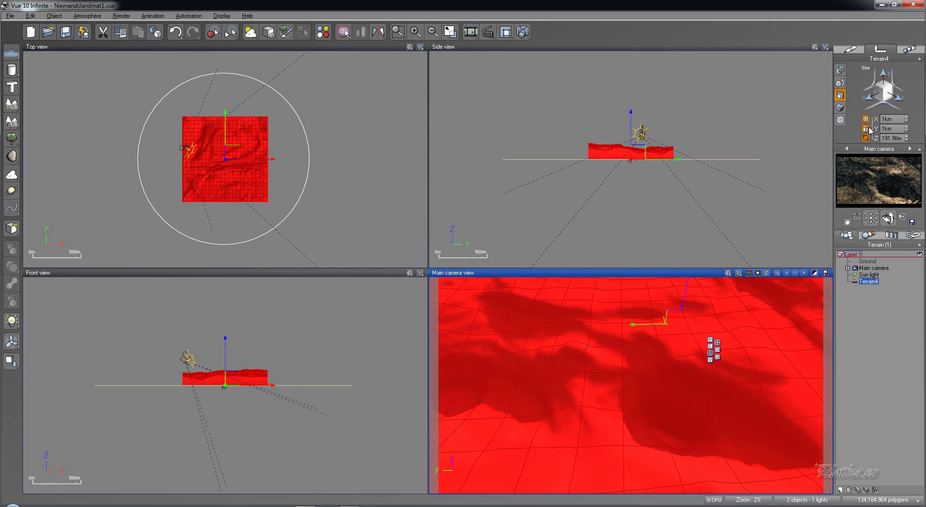
double_click(887, 118)
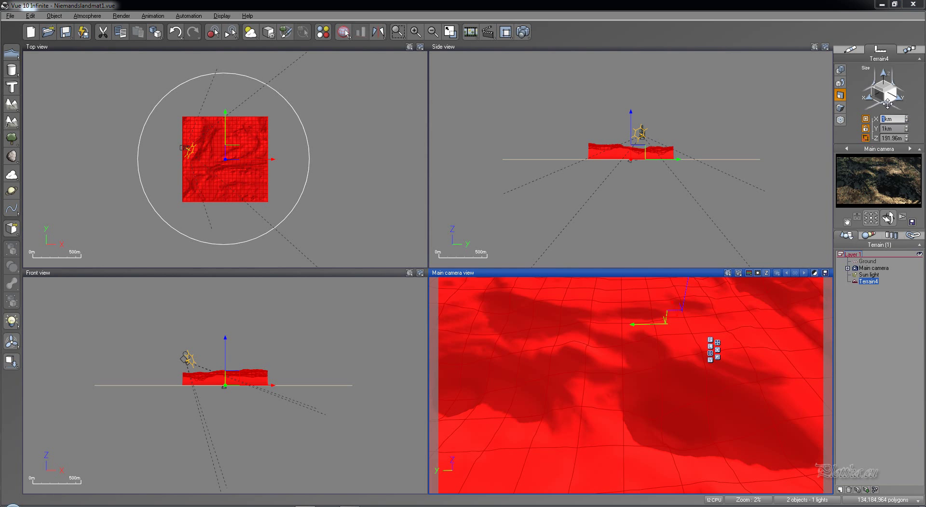
type("8")
key("Return")
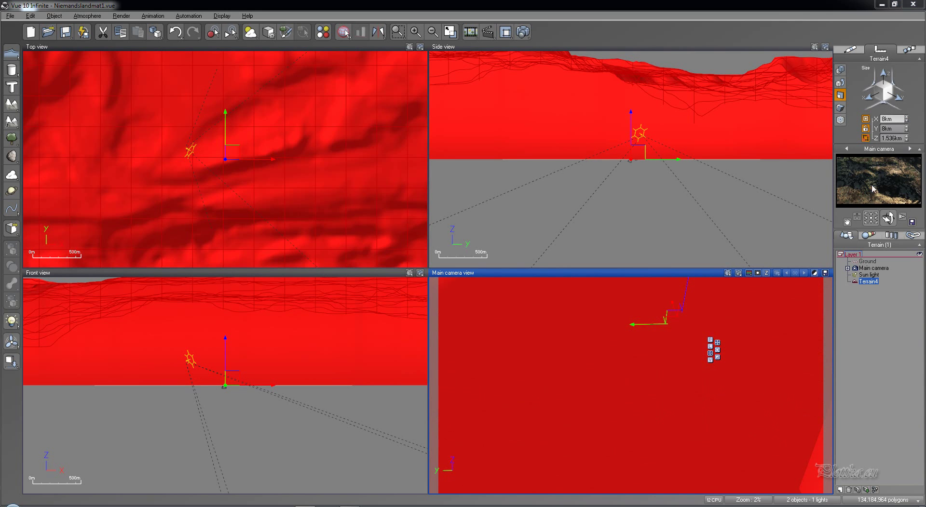
Raise the main camera above the enlarged terrain to a height of about 1.48 km
left_click(873, 268)
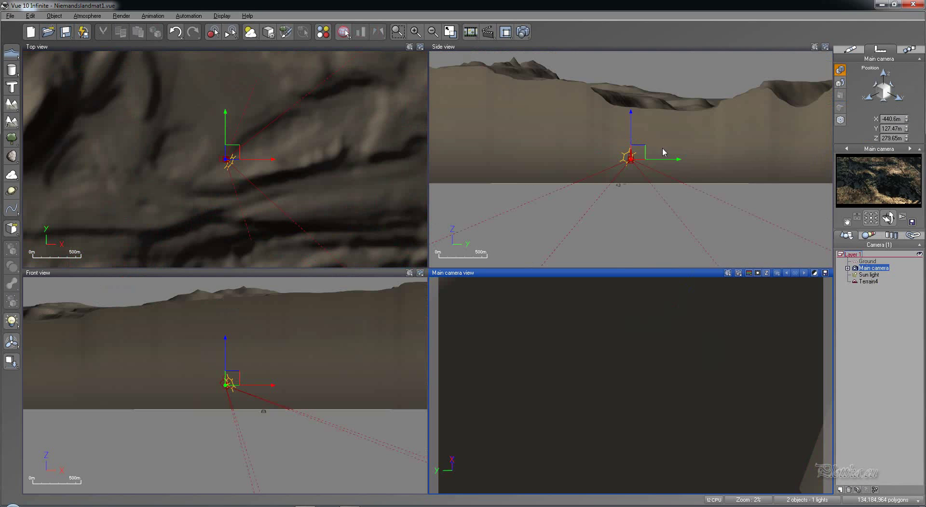
left_click(677, 73)
scroll(675, 96, "down", 5)
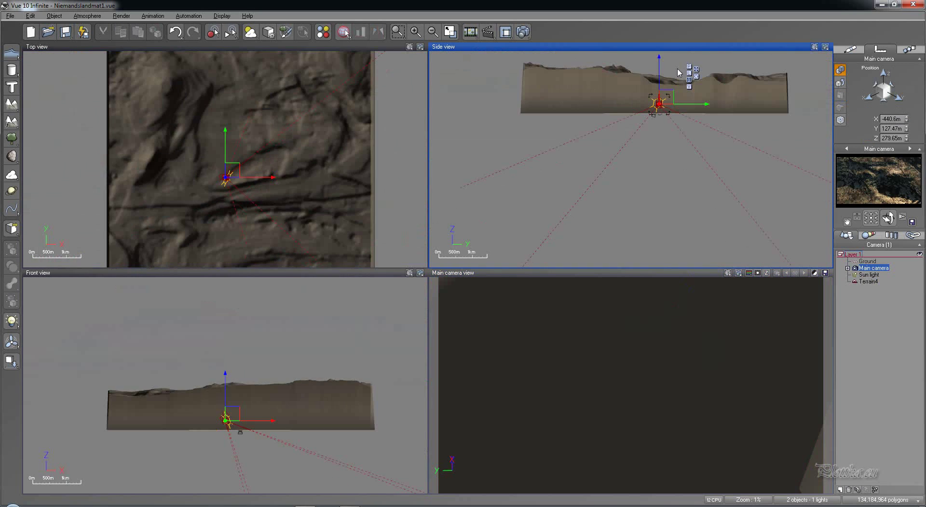
right_click_drag(669, 184, 674, 278)
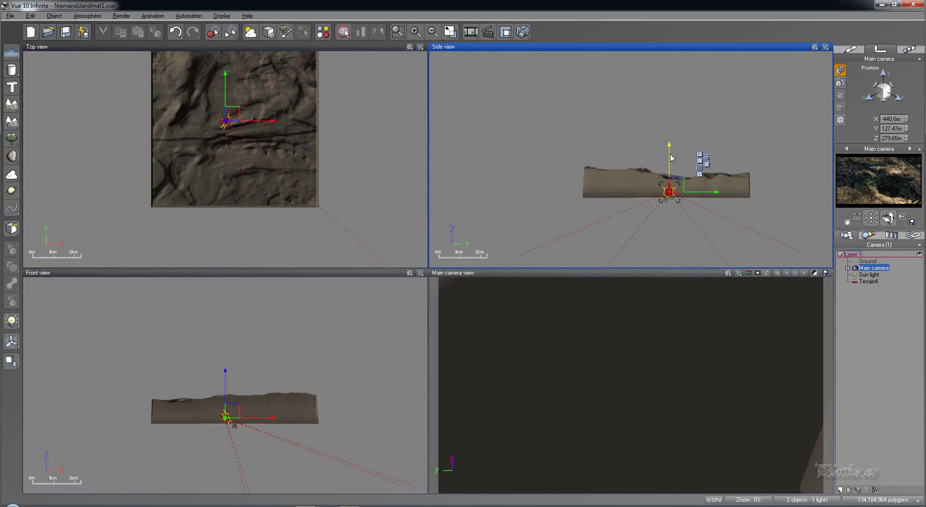
left_click_drag(670, 148, 670, 129)
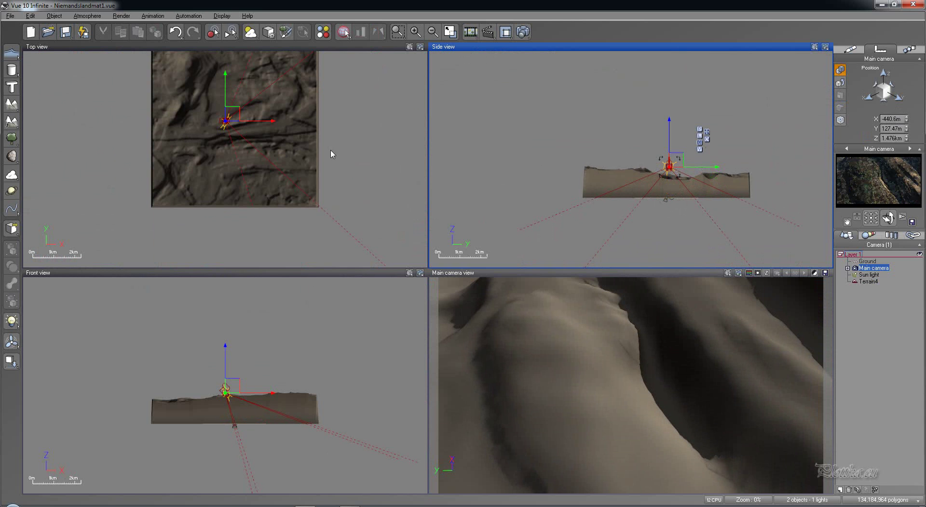
Move the main camera near the terrain's upper-left corner, at about X -3.66 km and Y 2.36 km
right_click_drag(341, 97, 405, 135)
left_click_drag(324, 166, 258, 163)
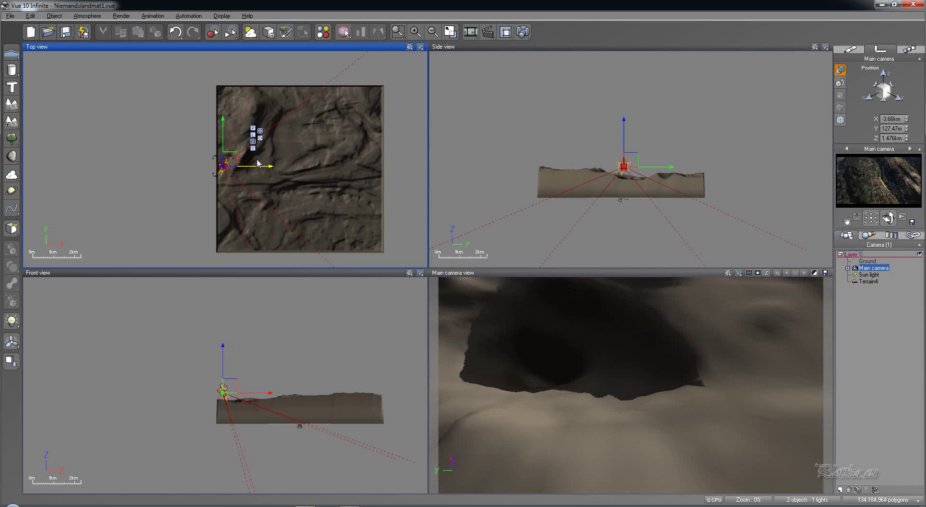
left_click_drag(222, 140, 222, 92)
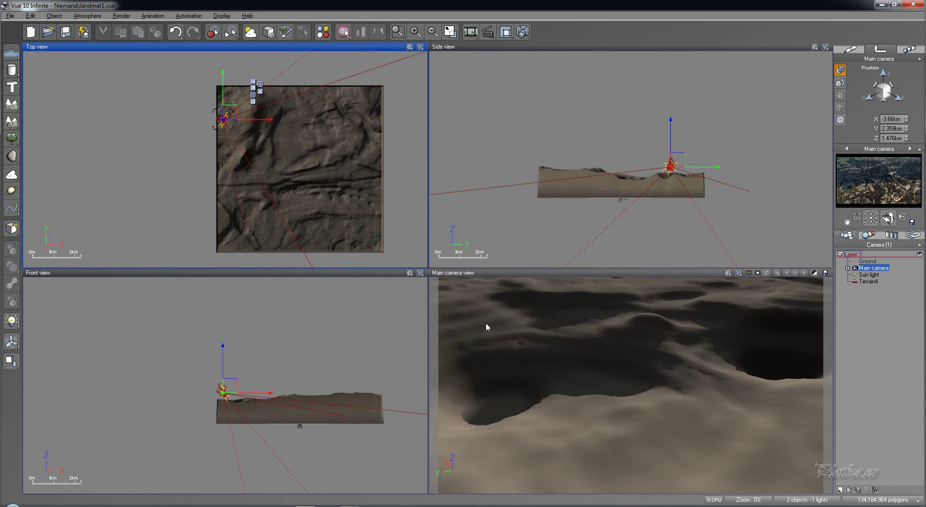
Add the last render of the enlarged terrain to the stacked renders and compare it with the earlier ones
left_click(749, 274)
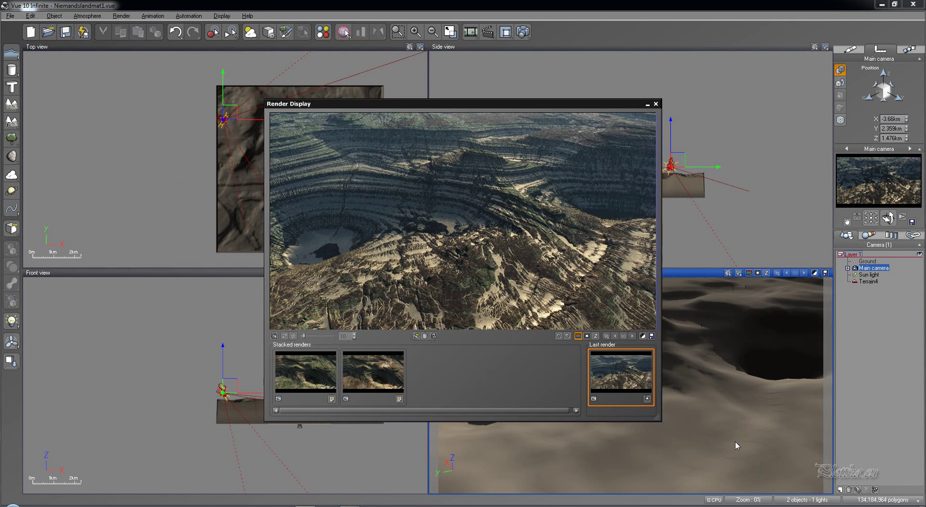
left_click(646, 400)
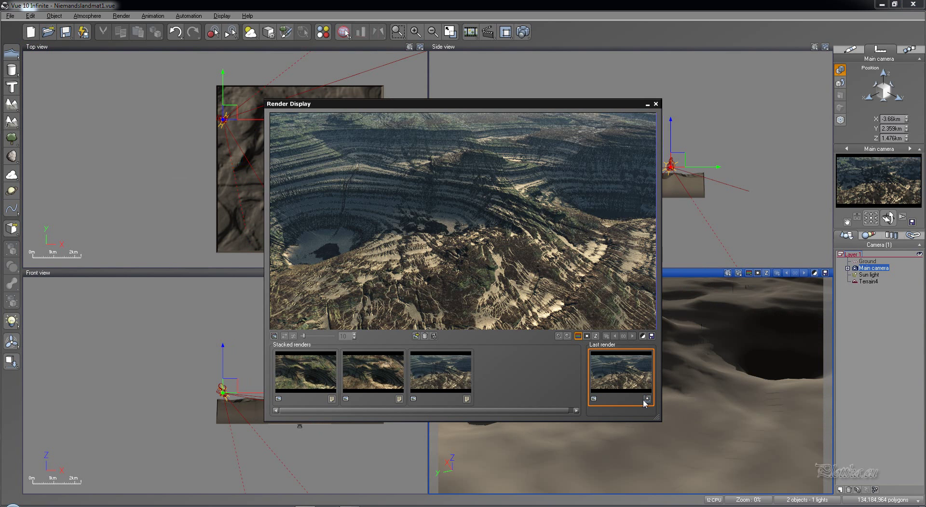
left_click(310, 394)
left_click(352, 386)
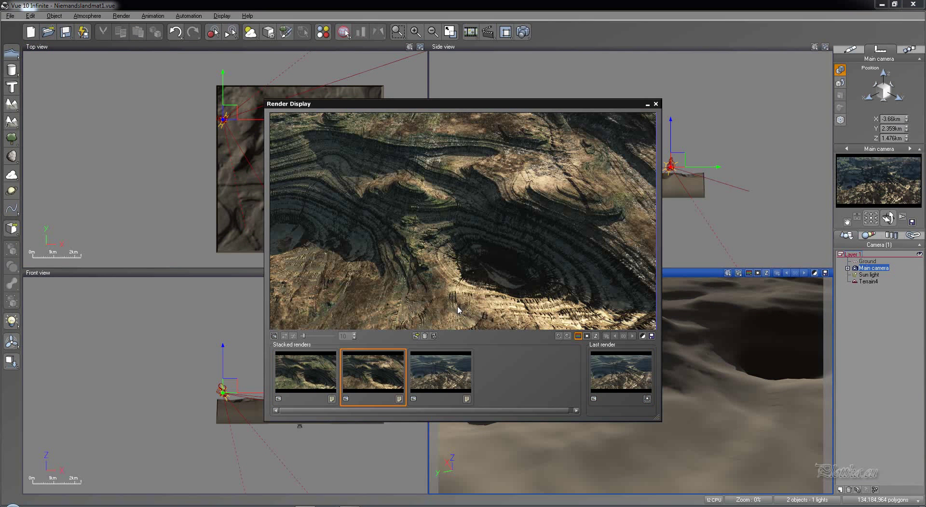
left_click(431, 381)
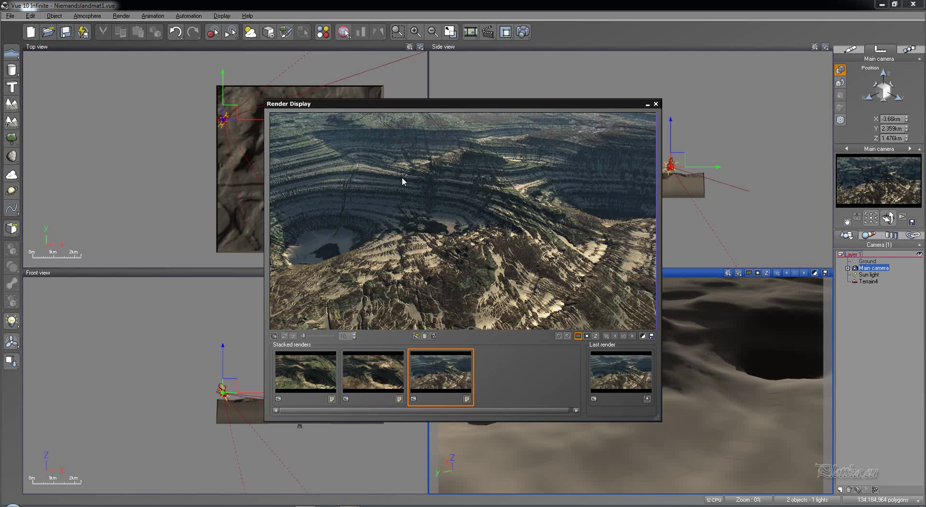
left_click(361, 380)
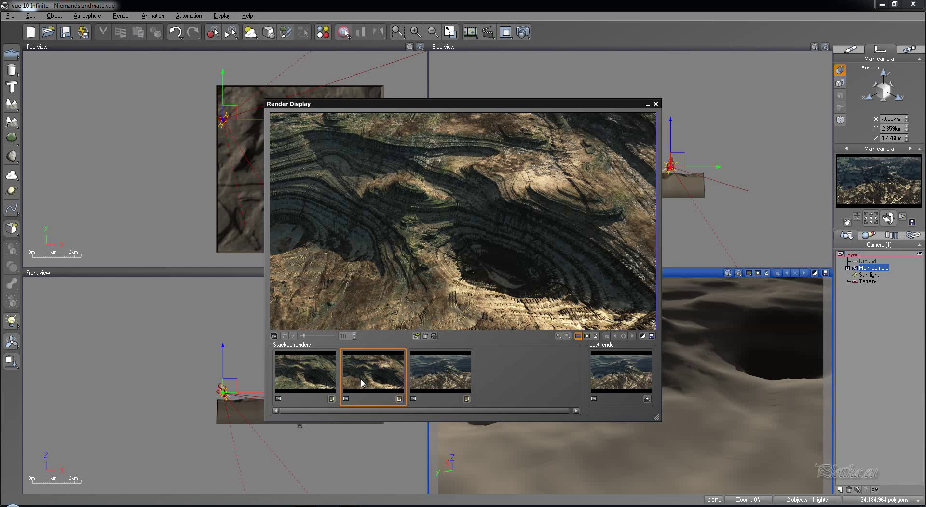
left_click(410, 384)
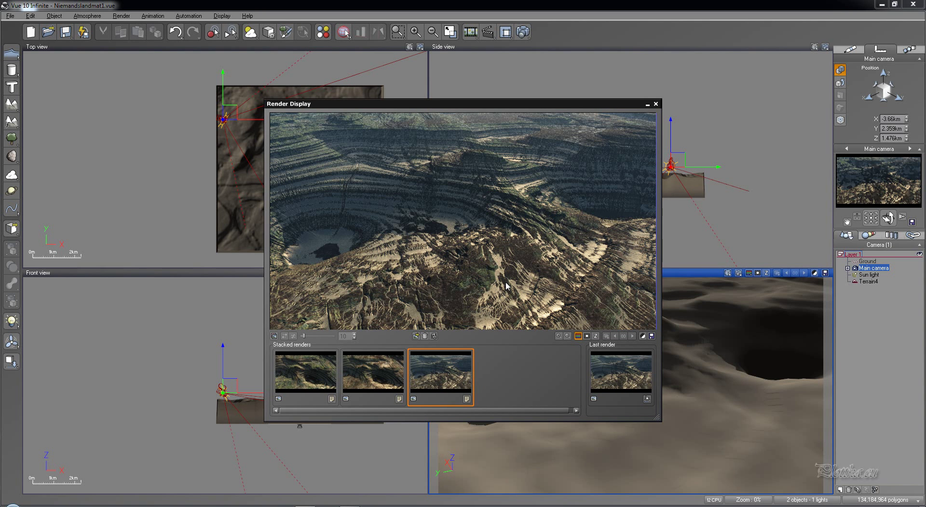
left_click(655, 104)
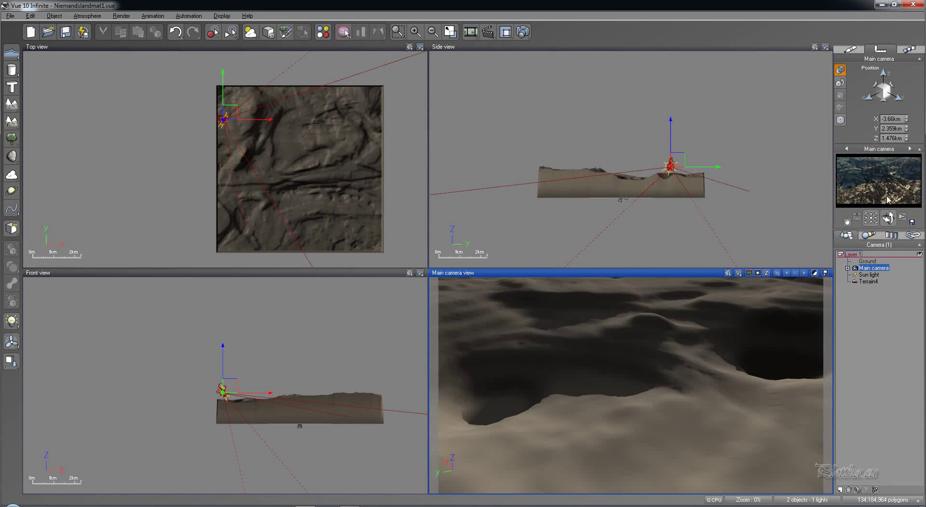
Open the material of Terrain4 in the advanced editor and examine the bump settings of its Bepflanzung sub-material
left_click(873, 281)
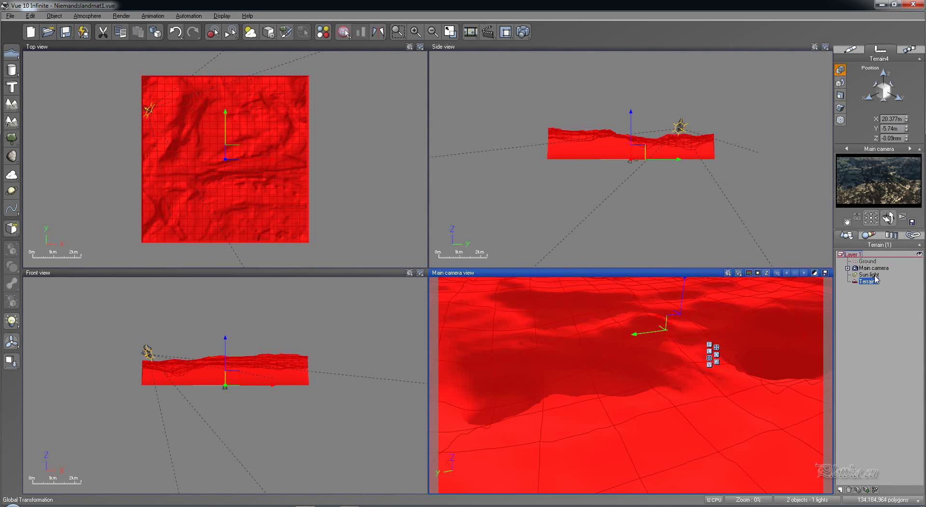
left_click(854, 48)
double_click(860, 80)
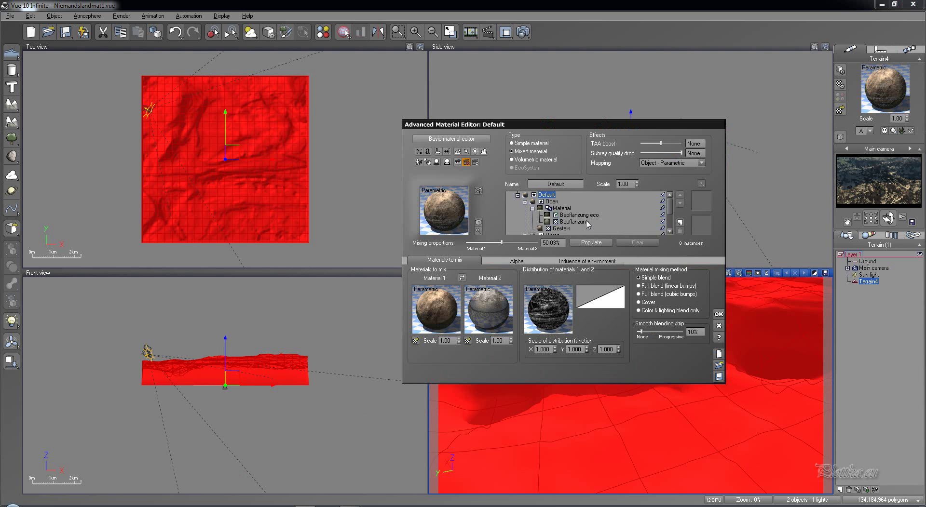
left_click(573, 222)
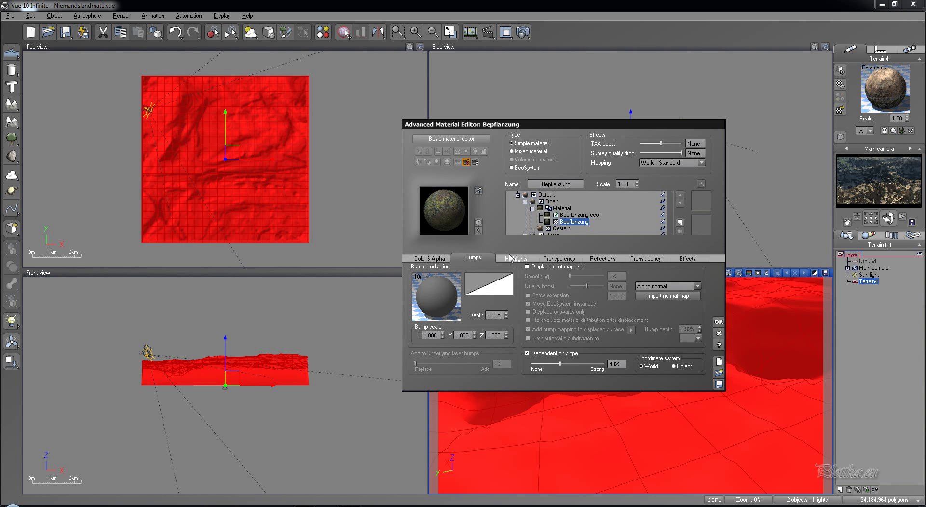
Compare the top-level Default mixed material with its nested Bepflanzung layer and the density settings of the Bepflanzung eco EcoSystem
left_click(550, 195)
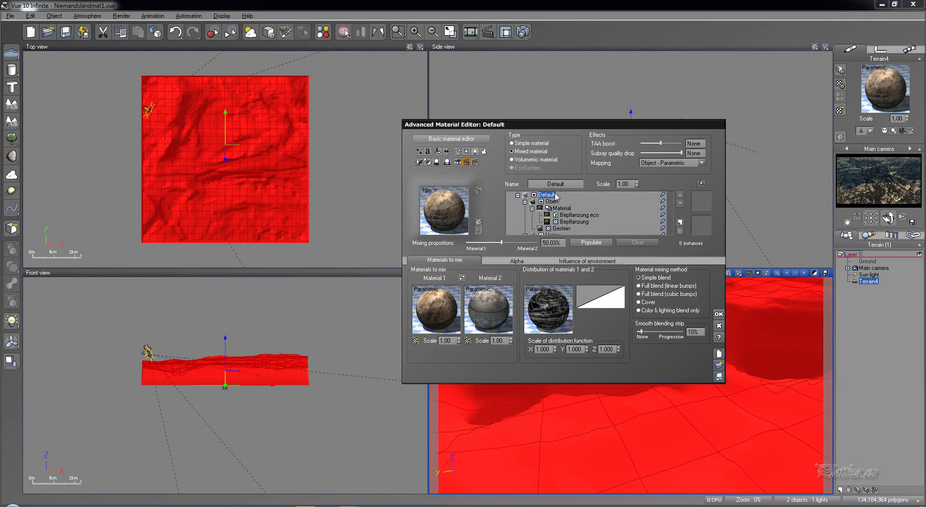
left_click(517, 195)
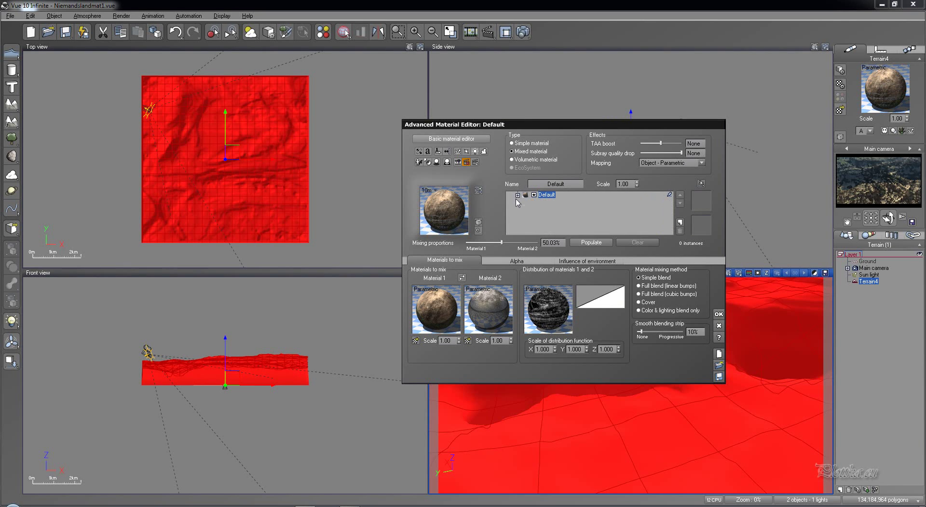
left_click(517, 195)
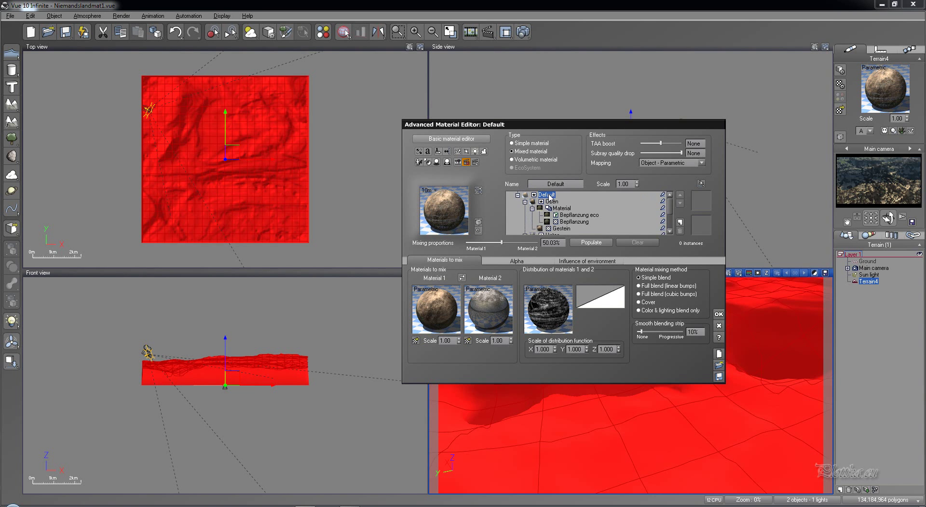
left_click(564, 223)
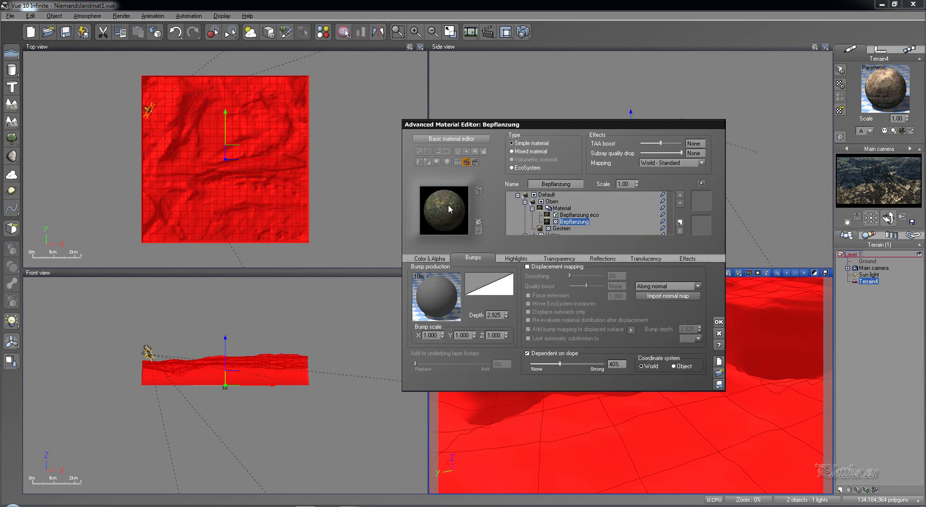
left_click(553, 195)
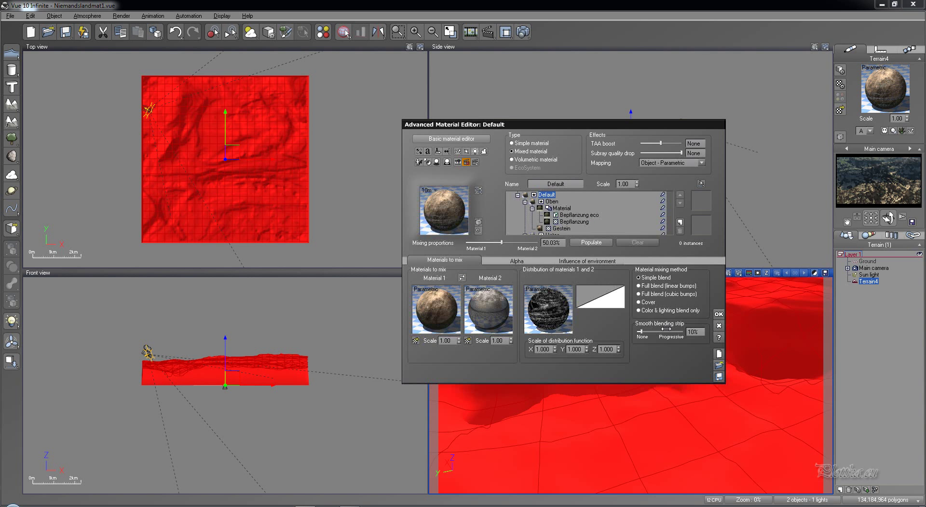
left_click(586, 215)
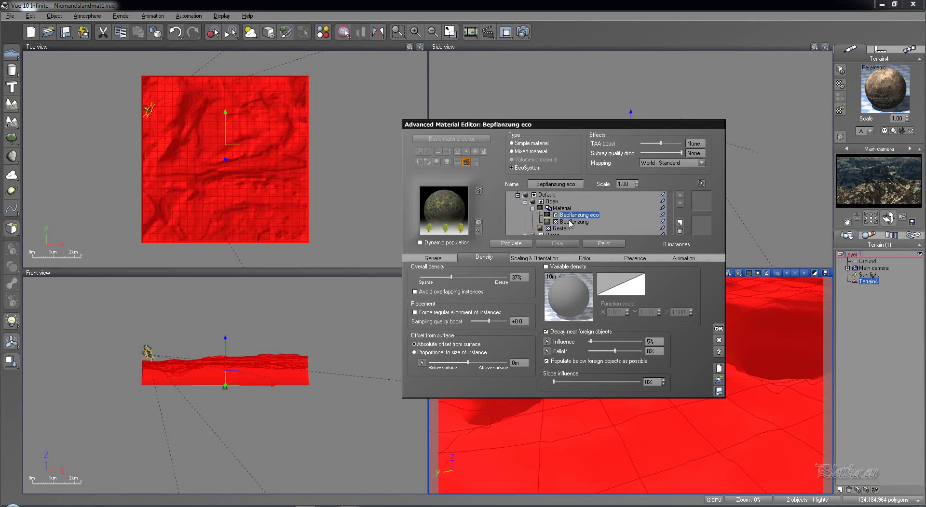